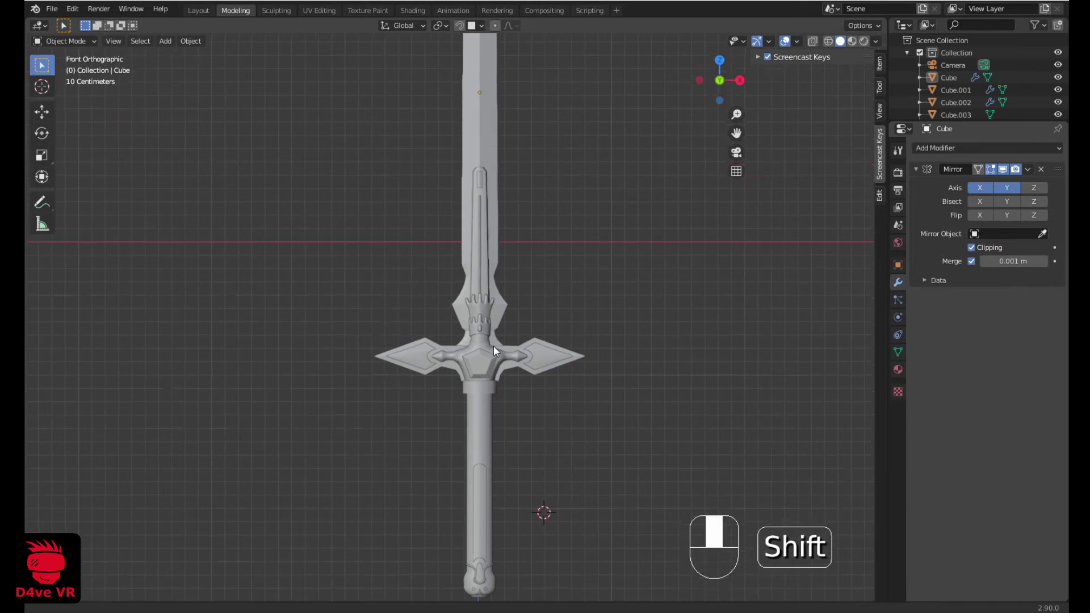
Zoom out and pan down until the whole sword is framed in the front orthographic view
{"action": "scroll", "coordinate": [492, 348], "scroll_direction": "down", "scroll_amount": 2}
{"action": "middle_click_drag", "start_coordinate": [490, 296], "coordinate": [489, 388], "text": "shift"}
{"action": "scroll", "coordinate": [490, 369], "scroll_direction": "down", "scroll_amount": 1}
{"action": "scroll", "coordinate": [491, 368], "scroll_direction": "up", "scroll_amount": 1}
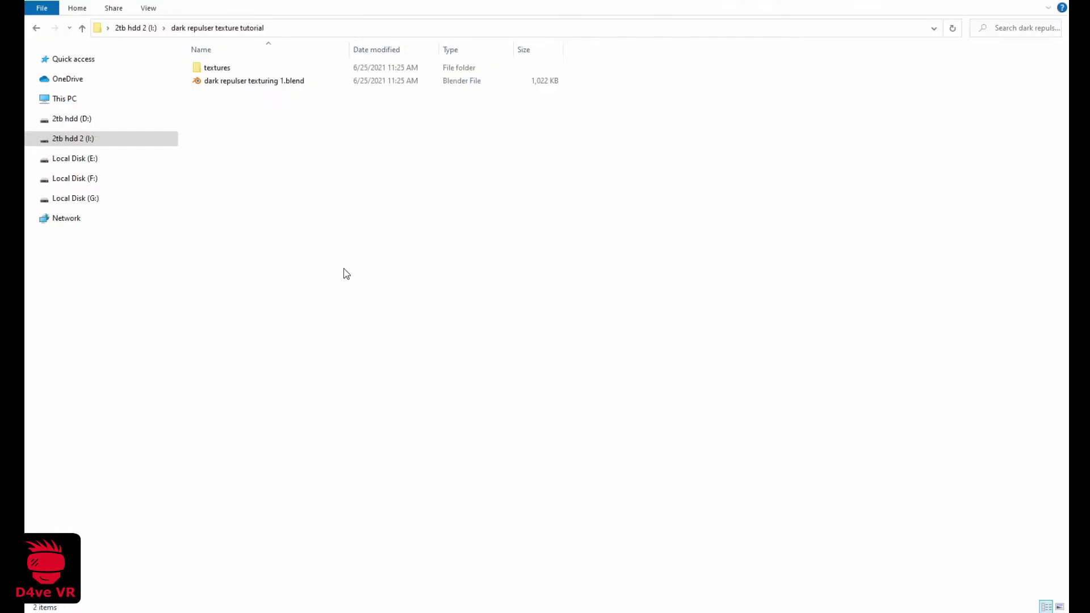
Open the textures folder and choose Edit on Dark_repulser.jpg to open it in Paint
{"action": "double_click", "coordinate": [217, 68]}
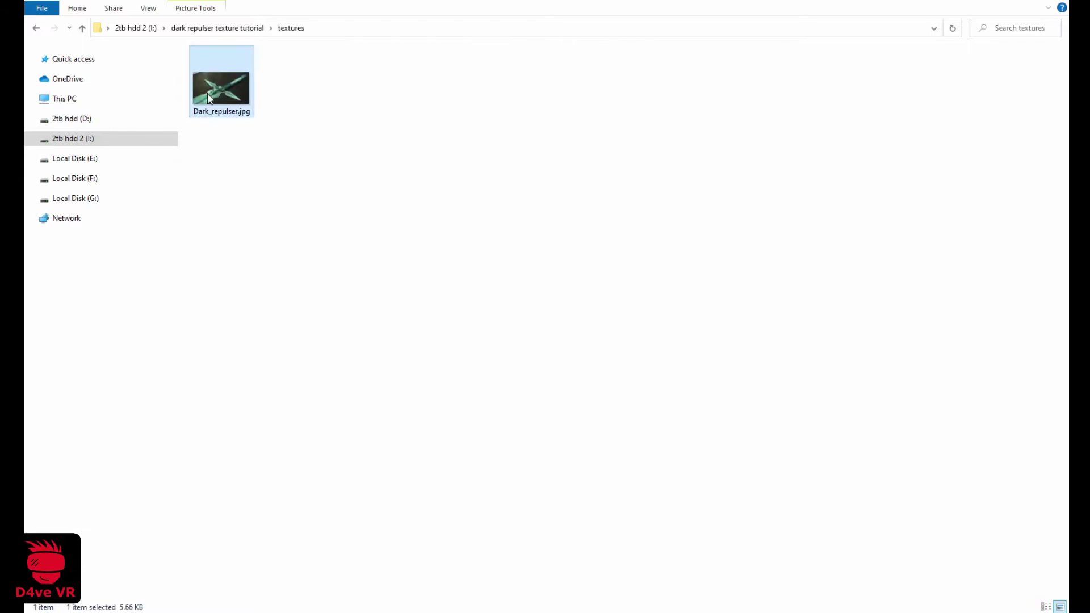
{"action": "right_click", "coordinate": [208, 92]}
{"action": "left_click", "coordinate": [516, 144]}
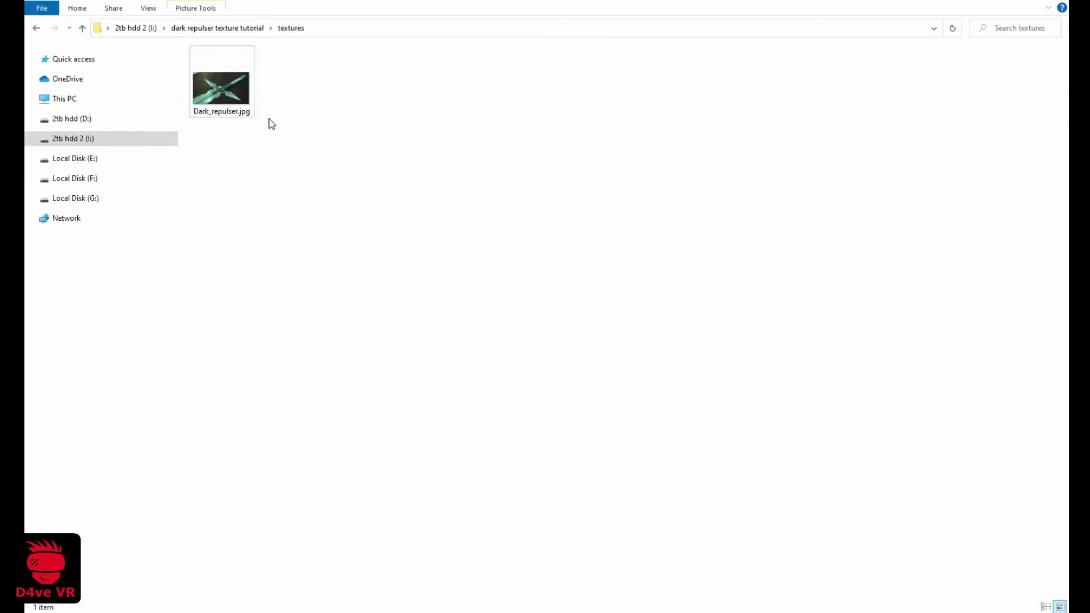
{"action": "scroll", "coordinate": [313, 142], "scroll_direction": "up", "scroll_amount": 3, "text": "ctrl"}
{"action": "scroll", "coordinate": [314, 141], "scroll_direction": "up", "scroll_amount": 1, "text": "ctrl"}
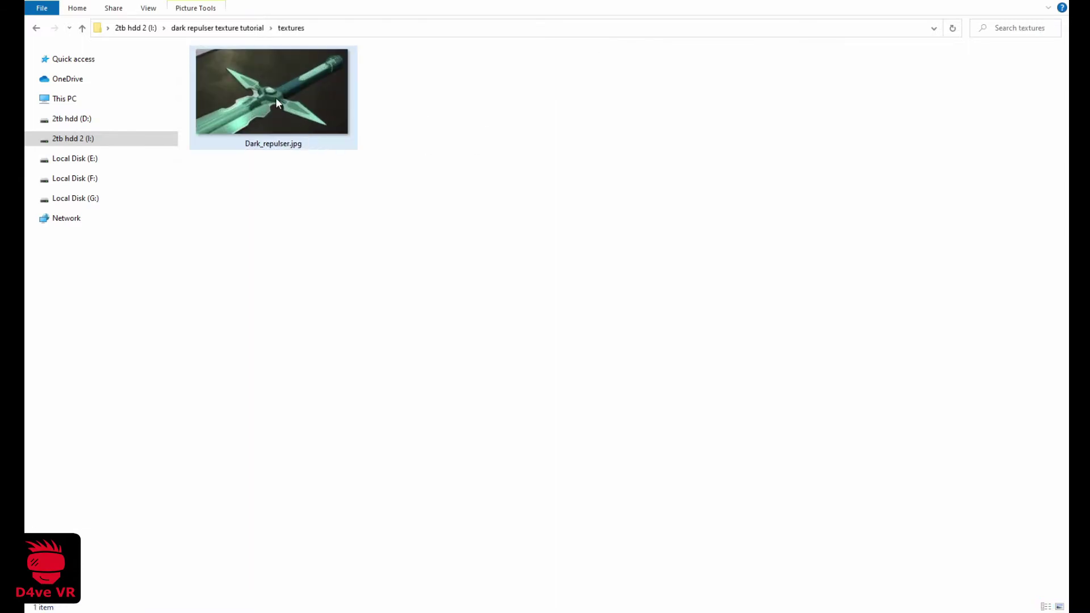
{"action": "right_click", "coordinate": [275, 96]}
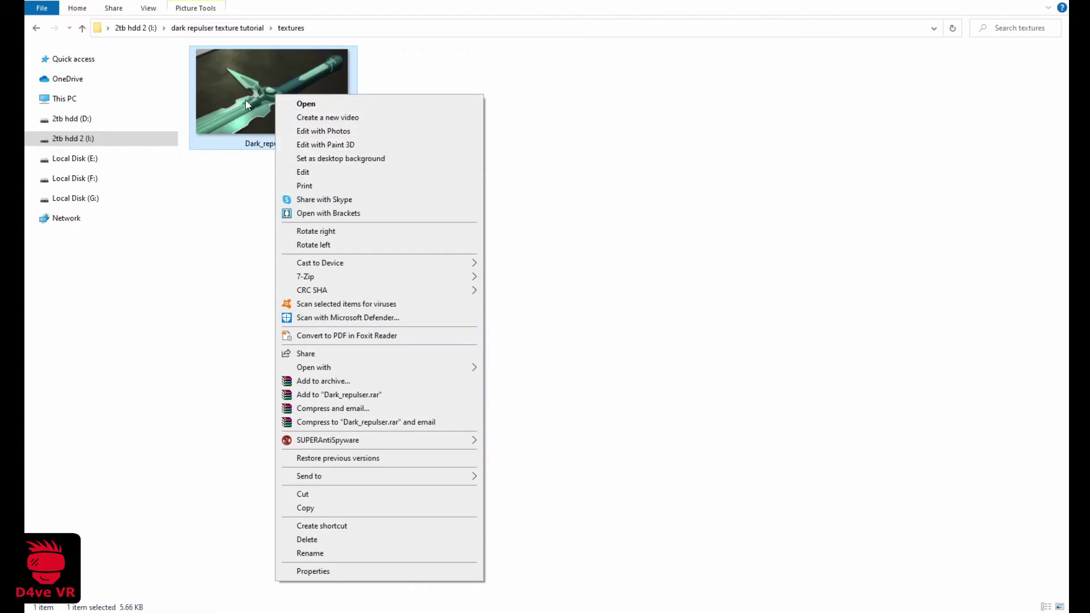
{"action": "left_click", "coordinate": [316, 174]}
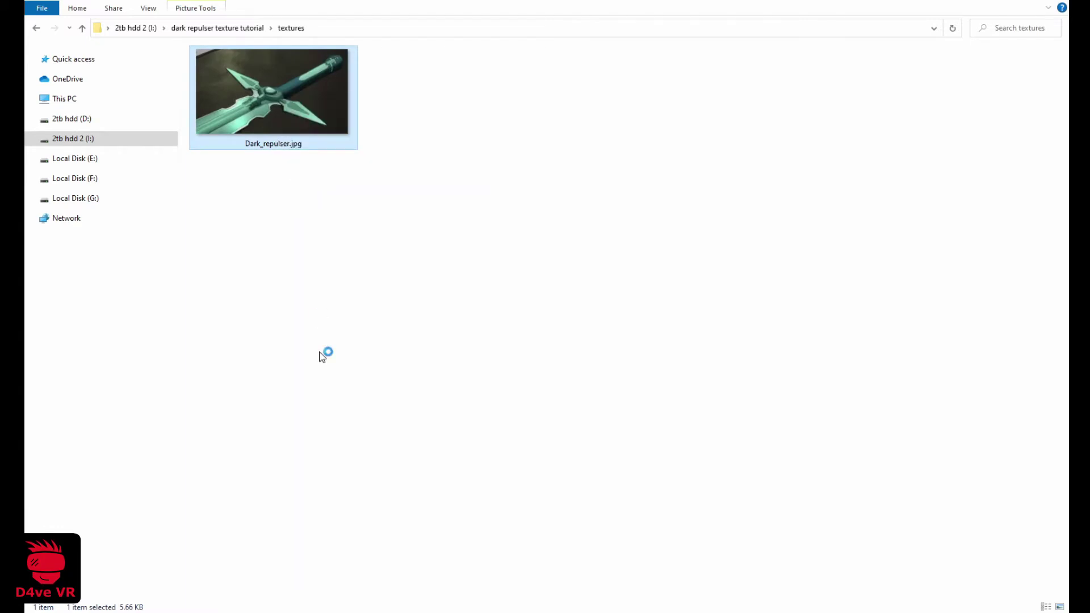
Sample the crossguard's pale teal with the Color picker, then switch to the Pencil tool
{"action": "scroll", "coordinate": [137, 147], "scroll_direction": "up", "scroll_amount": 3, "text": "ctrl"}
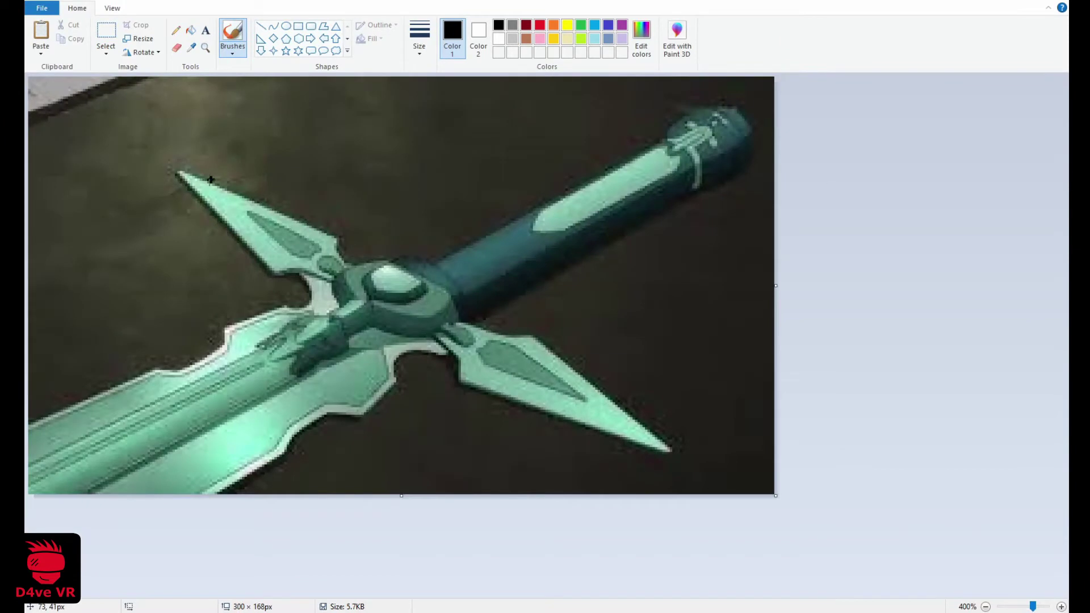
{"action": "scroll", "coordinate": [328, 301], "scroll_direction": "up", "scroll_amount": 1, "text": "ctrl"}
{"action": "scroll", "coordinate": [328, 302], "scroll_direction": "down", "scroll_amount": 1, "text": "ctrl"}
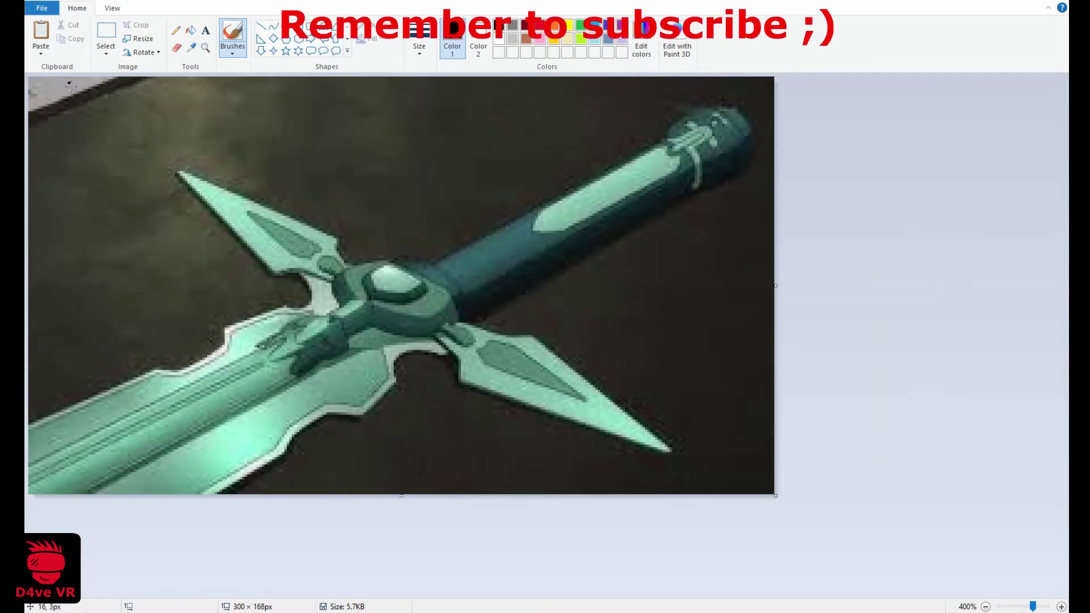
{"action": "left_click", "coordinate": [192, 51]}
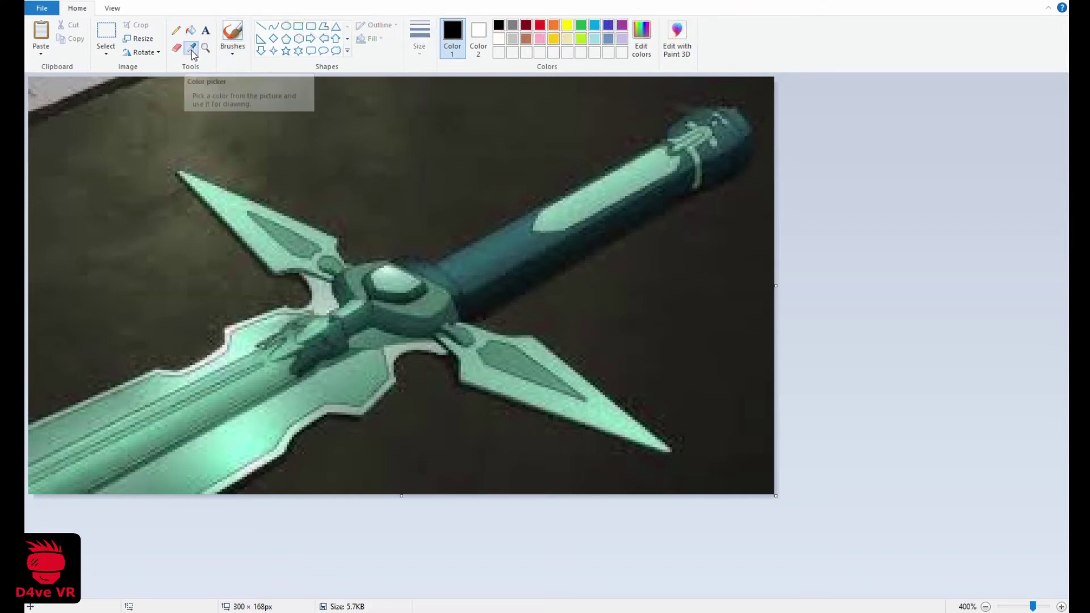
{"action": "left_click", "coordinate": [488, 371]}
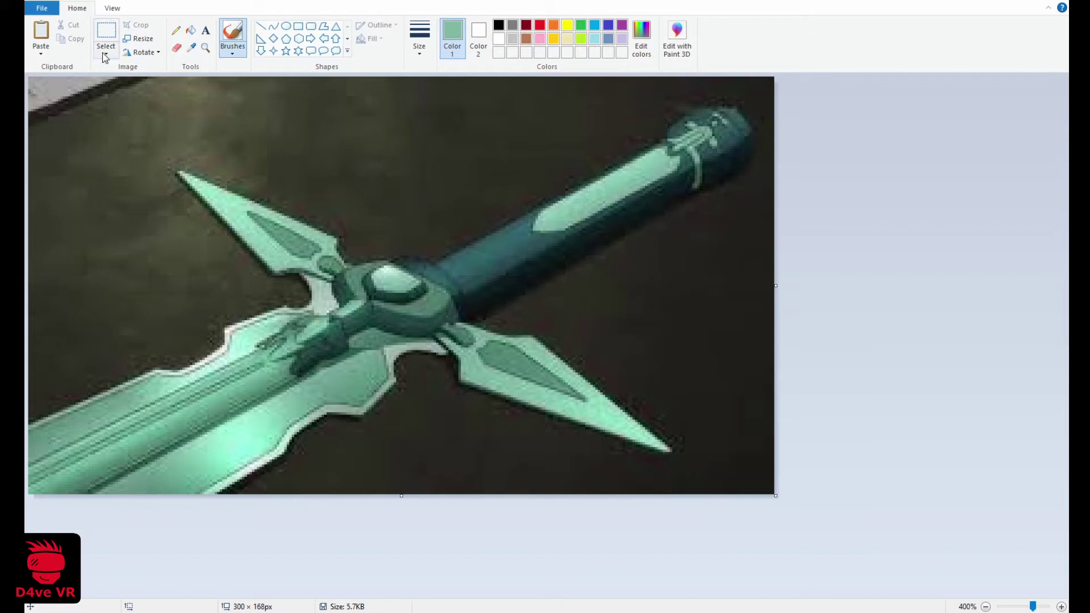
{"action": "left_click", "coordinate": [178, 33]}
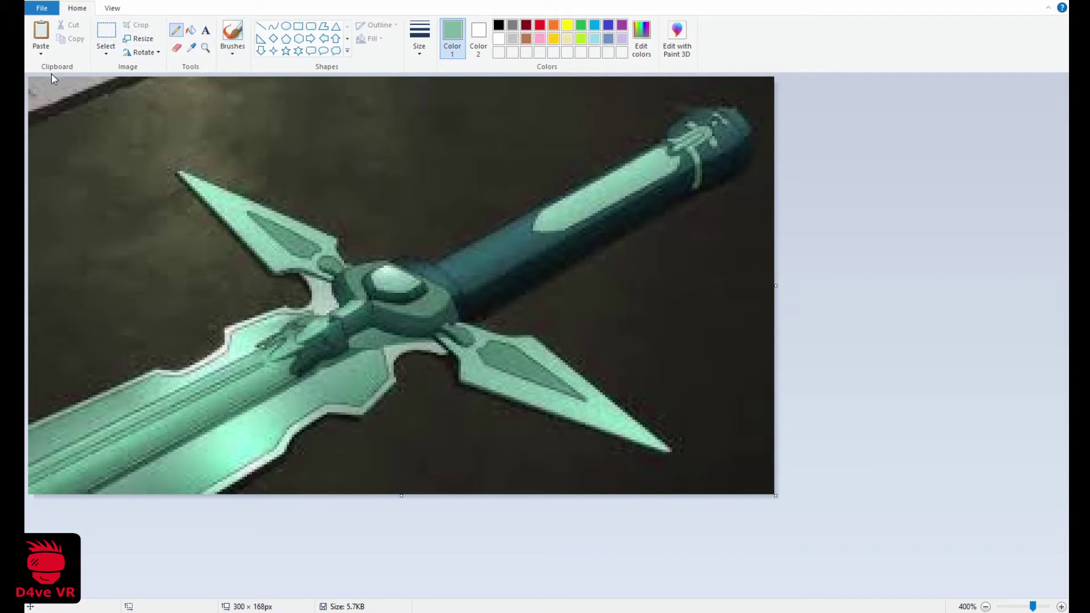
Sample the grip's dark teal and pencil a dark teal swatch in the image's top-left corner
{"action": "scroll", "coordinate": [34, 77], "scroll_direction": "up", "scroll_amount": 4, "text": "ctrl"}
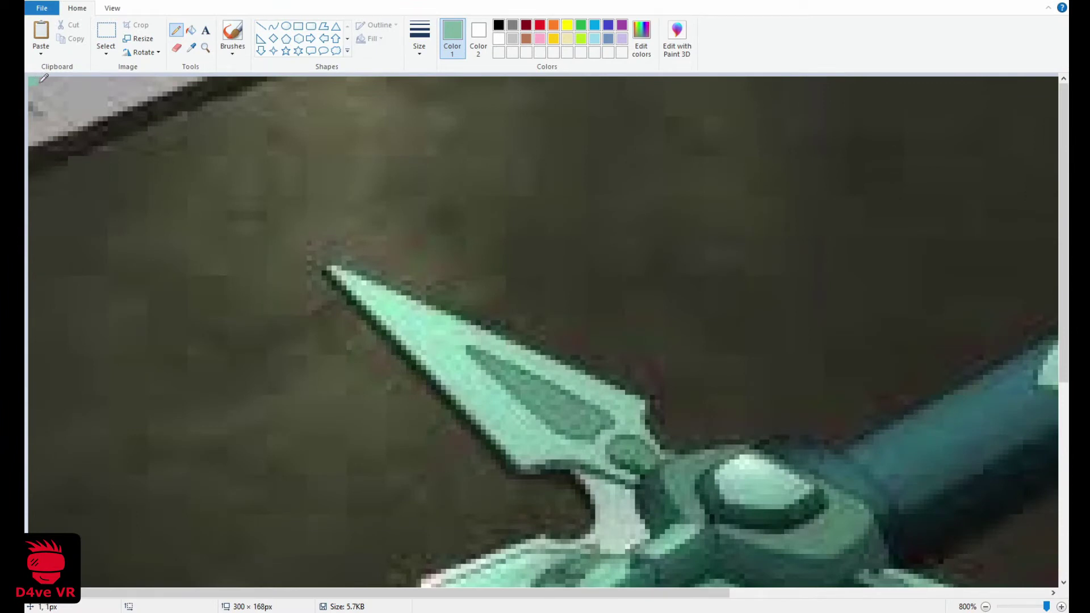
{"action": "key", "text": "alt"}
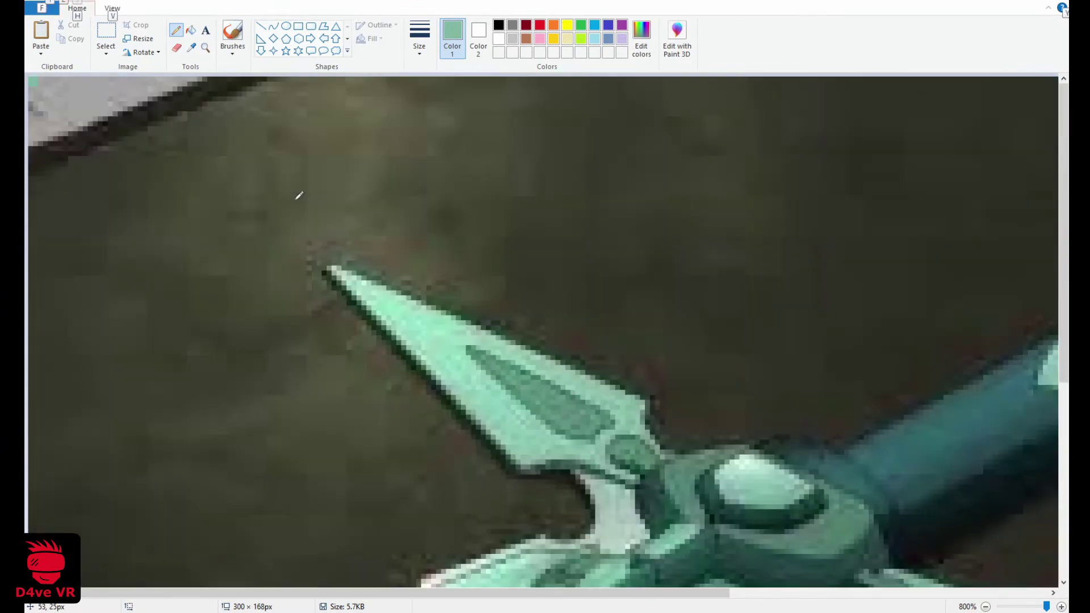
{"action": "left_click", "coordinate": [193, 49]}
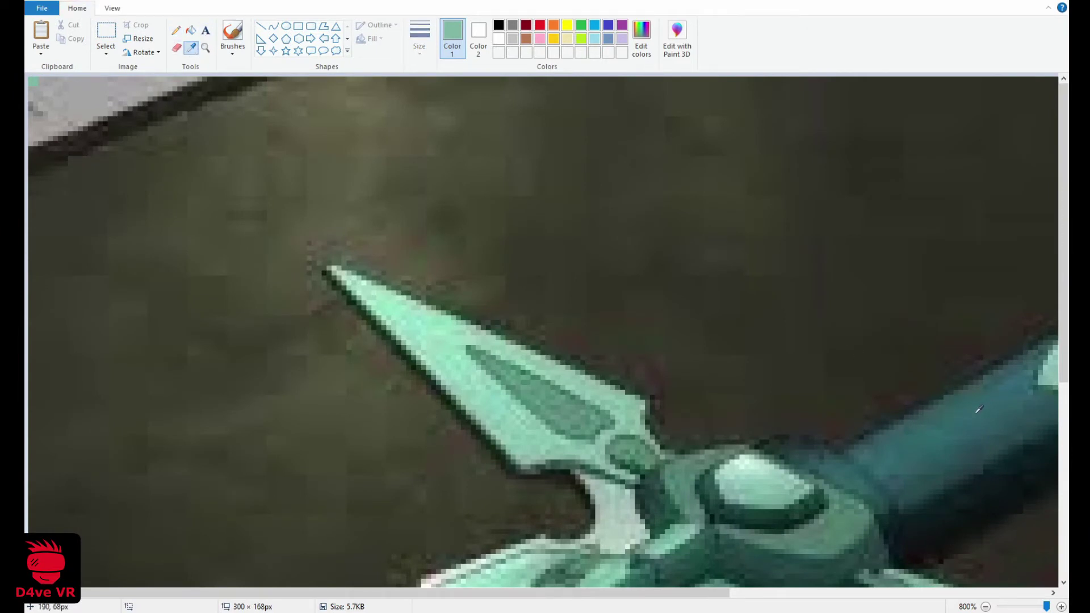
{"action": "left_click", "coordinate": [936, 439]}
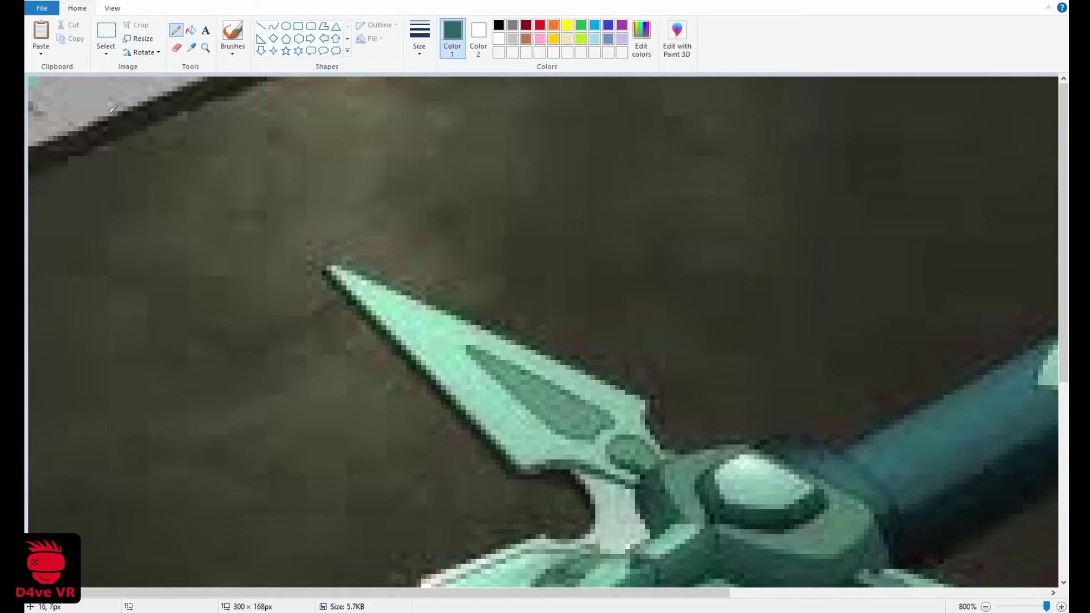
{"action": "left_click_drag", "start_coordinate": [39, 80], "coordinate": [40, 84]}
Zoom out to see more of the sword and sample its light teal
{"action": "key", "text": "alt"}
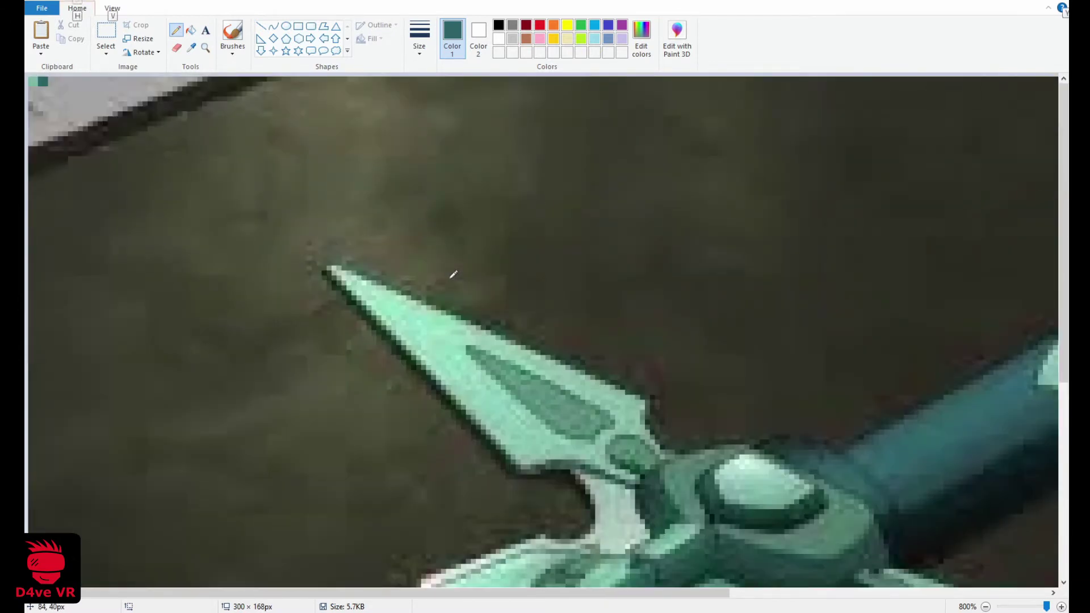
{"action": "scroll", "coordinate": [453, 277], "scroll_direction": "down", "scroll_amount": 2, "text": "ctrl"}
{"action": "scroll", "coordinate": [449, 279], "scroll_direction": "down", "scroll_amount": 3}
{"action": "key", "text": "alt"}
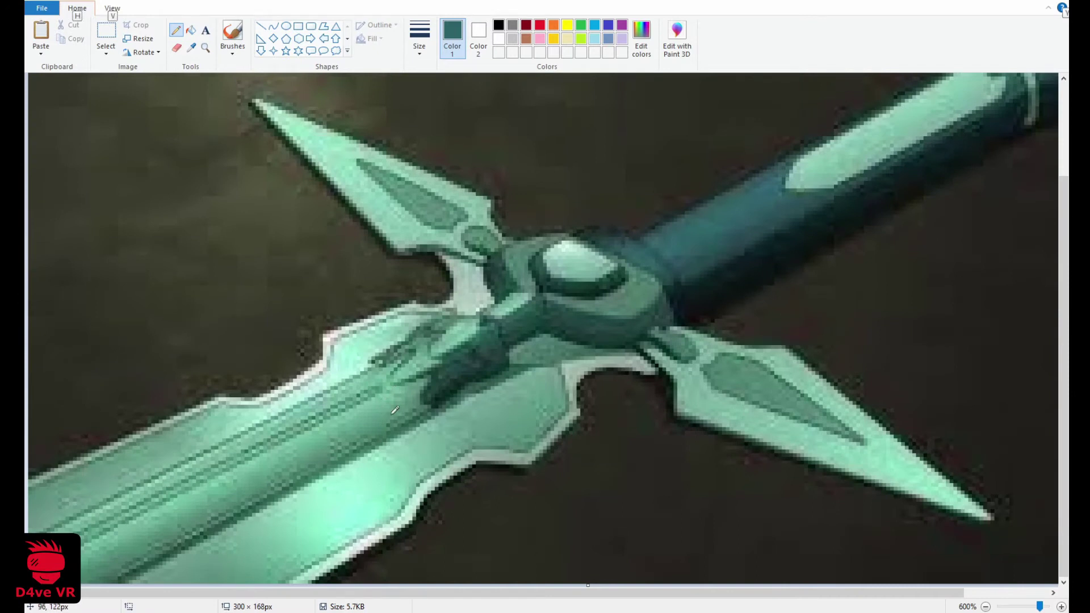
{"action": "scroll", "coordinate": [395, 410], "scroll_direction": "up", "scroll_amount": 1, "text": "ctrl"}
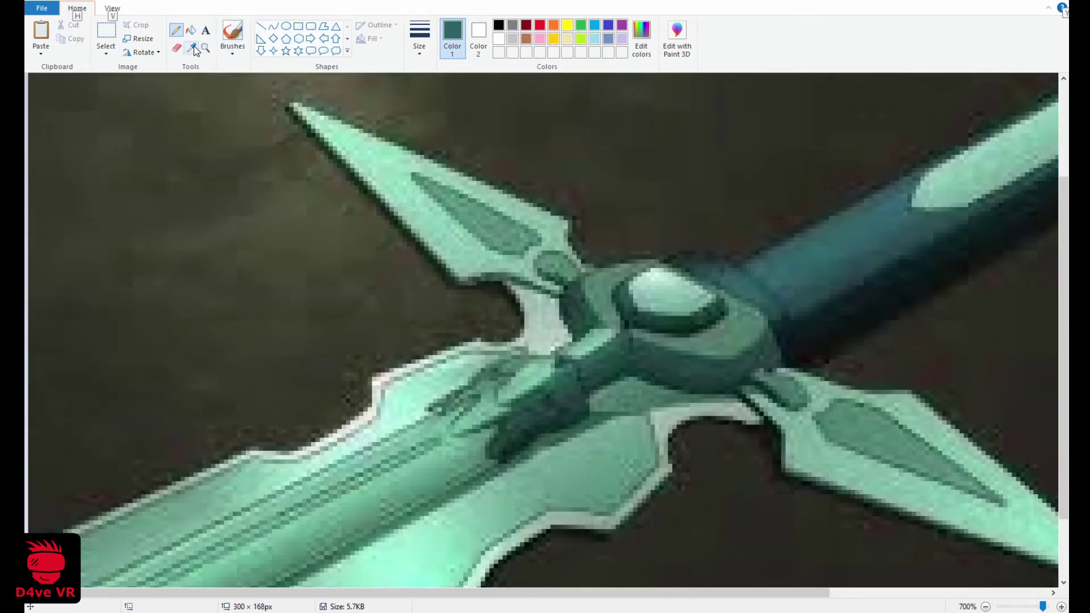
{"action": "left_click", "coordinate": [193, 48]}
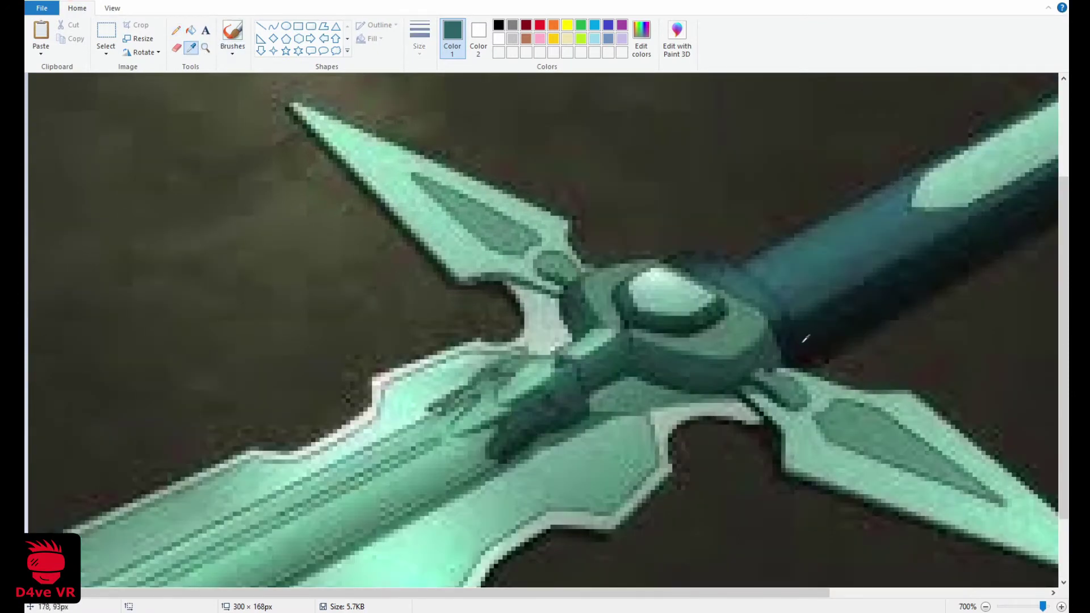
{"action": "left_click", "coordinate": [847, 432]}
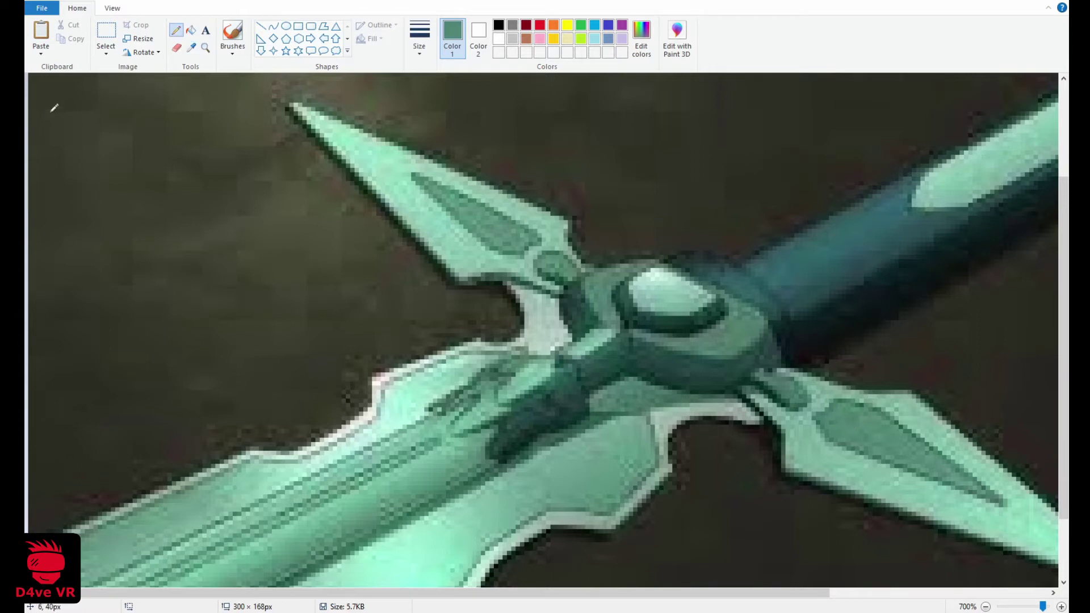
{"action": "scroll", "coordinate": [54, 108], "scroll_direction": "up", "scroll_amount": 3}
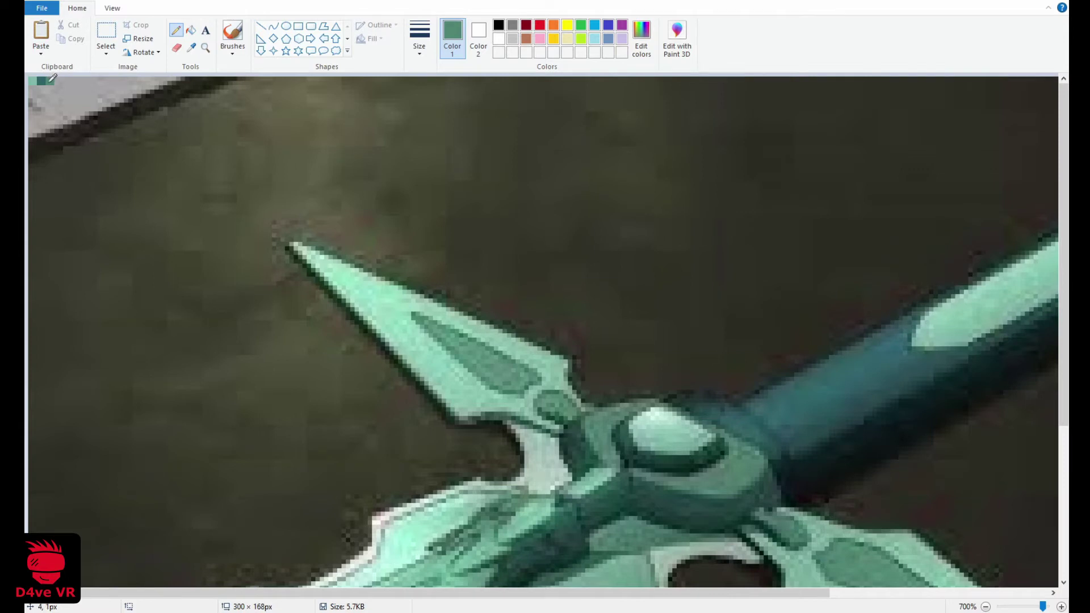
Sample the pale grey-white from the blade edge with the Color picker for the next swatch
{"action": "key", "text": "alt"}
{"action": "scroll", "coordinate": [449, 275], "scroll_direction": "down", "scroll_amount": 3, "text": "ctrl"}
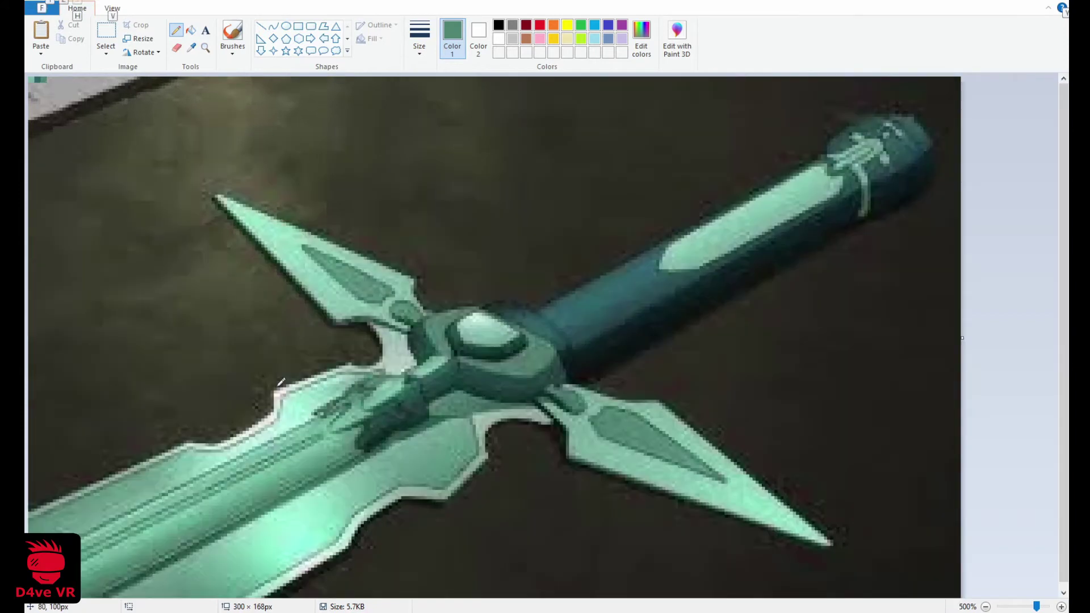
{"action": "scroll", "coordinate": [280, 383], "scroll_direction": "up", "scroll_amount": 3, "text": "ctrl"}
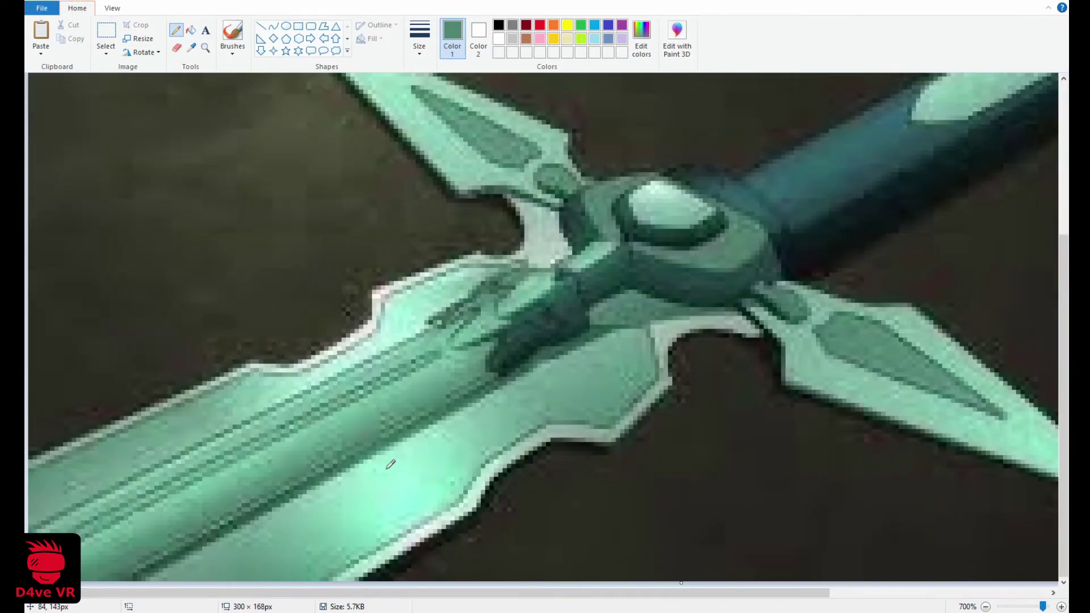
{"action": "scroll", "coordinate": [440, 511], "scroll_direction": "up", "scroll_amount": 1, "text": "ctrl"}
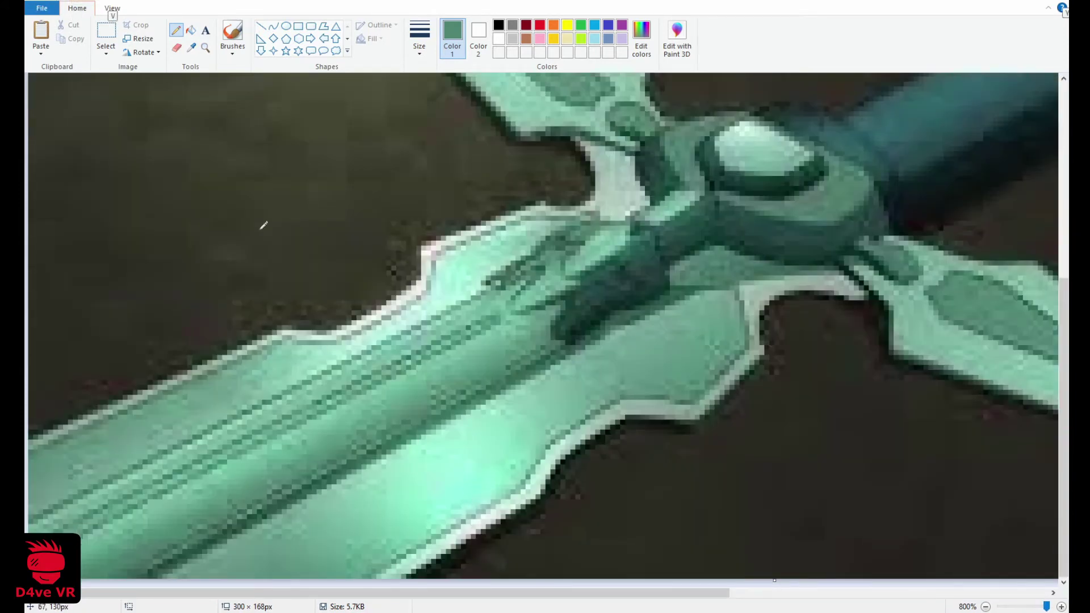
{"action": "left_click", "coordinate": [193, 50]}
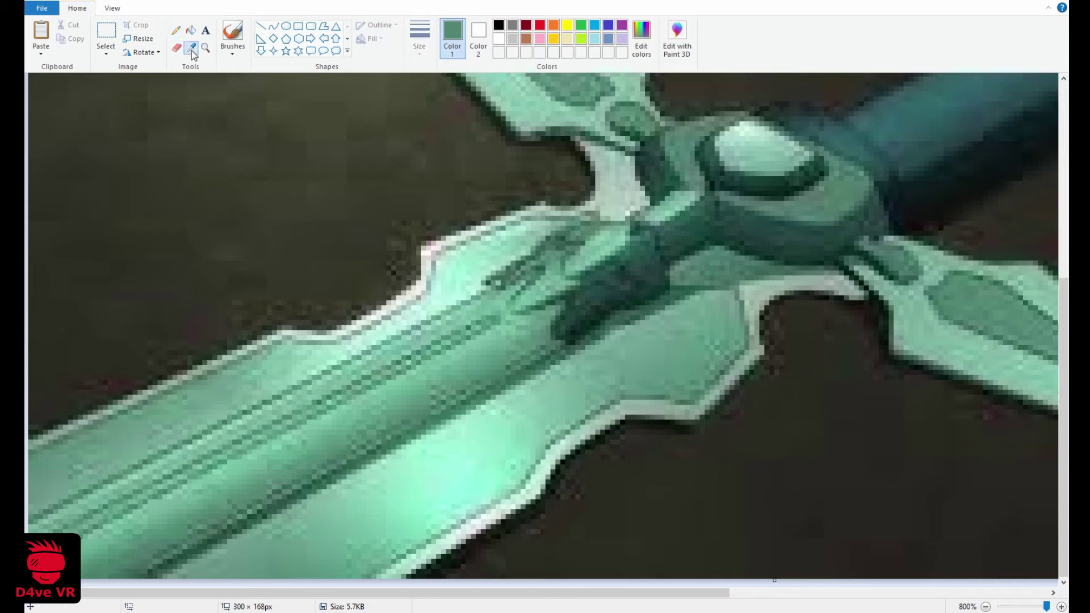
{"action": "left_click", "coordinate": [470, 529]}
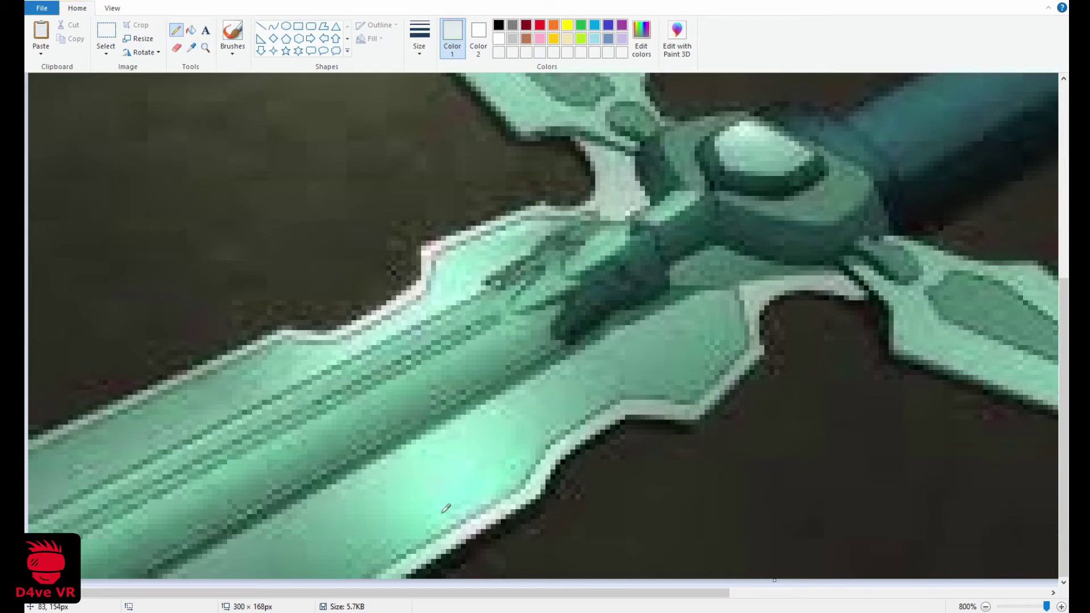
{"action": "scroll", "coordinate": [123, 256], "scroll_direction": "up", "scroll_amount": 5}
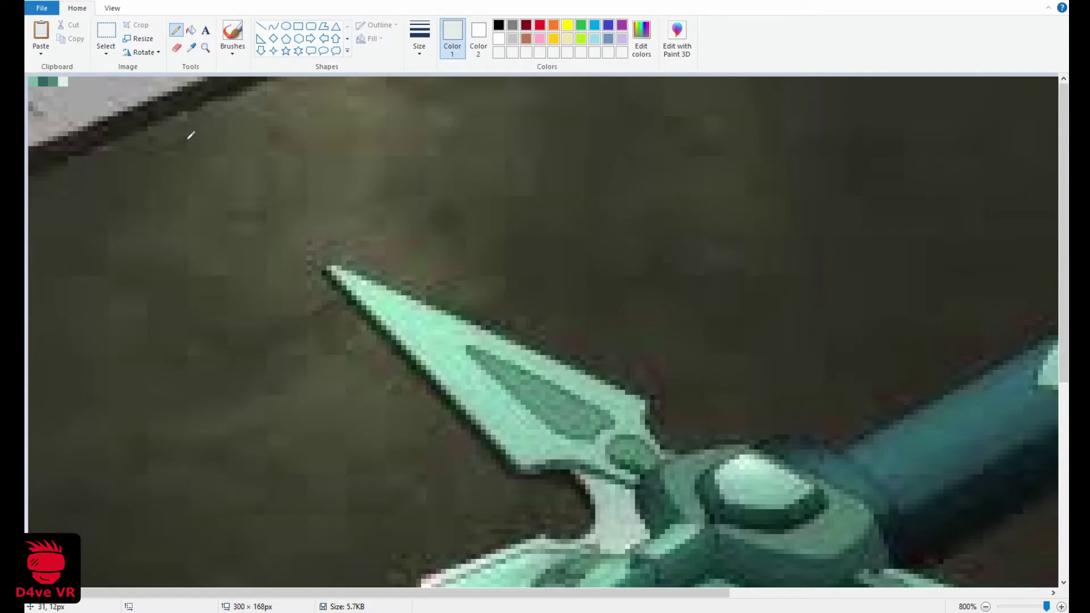
{"action": "scroll", "coordinate": [224, 210], "scroll_direction": "down", "scroll_amount": 6, "text": "ctrl"}
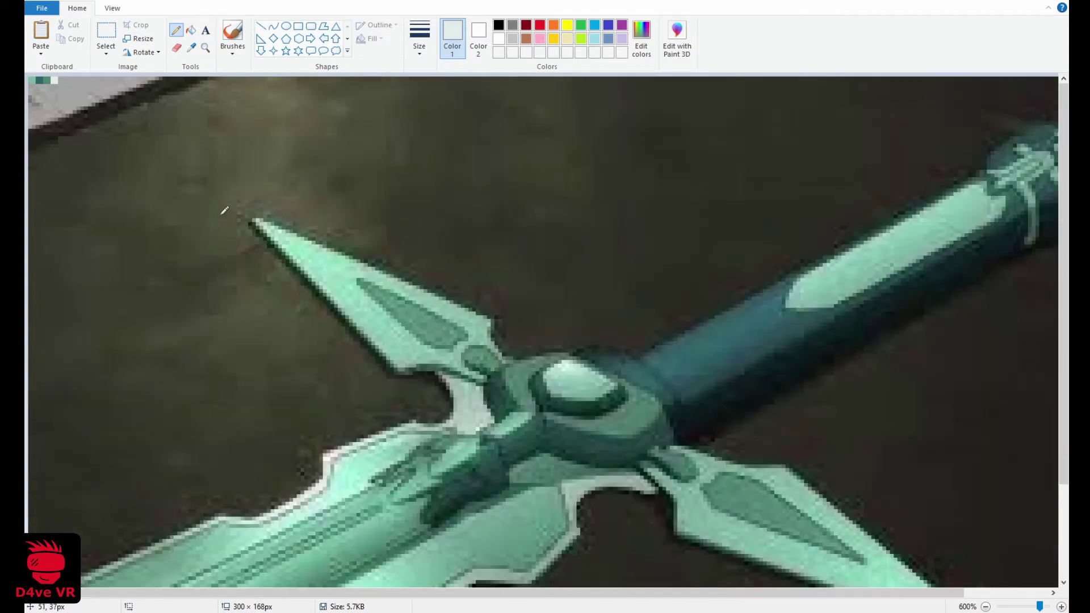
{"action": "scroll", "coordinate": [200, 213], "scroll_direction": "up", "scroll_amount": 3, "text": "ctrl"}
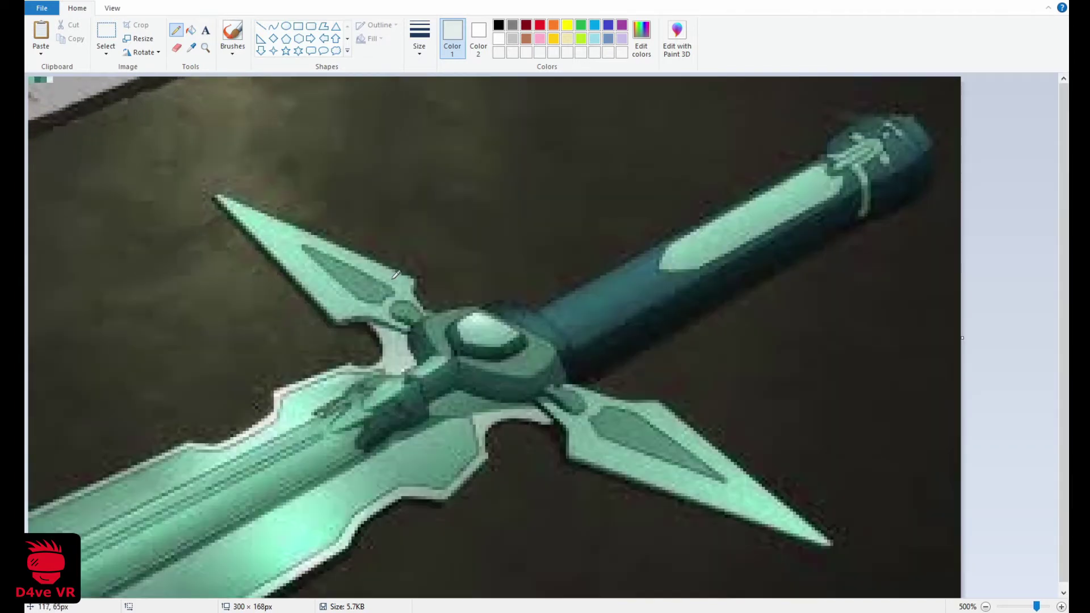
{"action": "scroll", "coordinate": [396, 276], "scroll_direction": "down", "scroll_amount": 1, "text": "ctrl"}
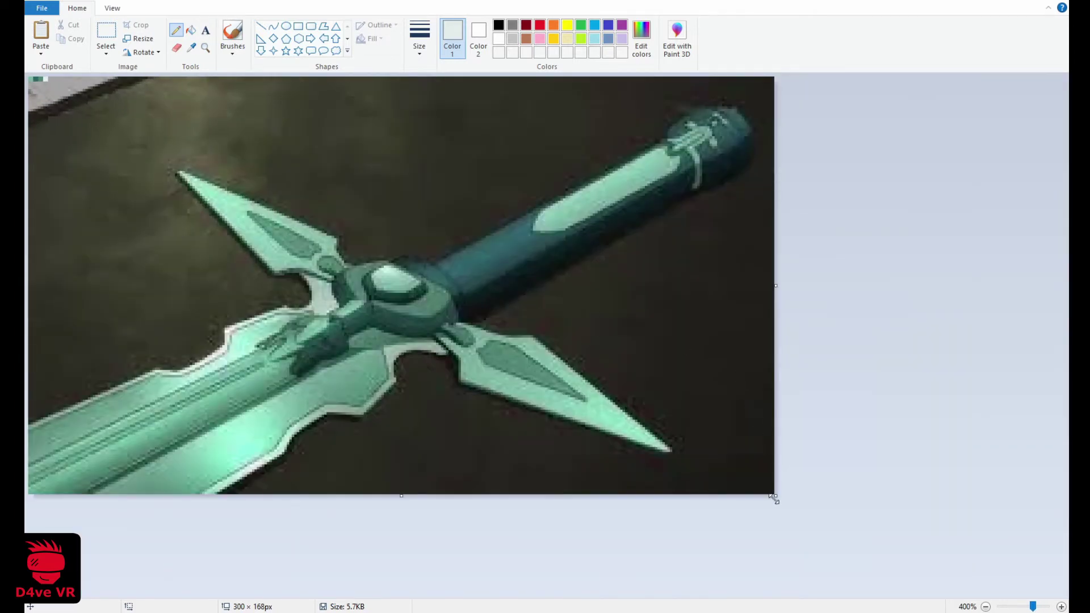
Shrink the canvas to the top-left swatches, trimming height and extra column to 8 × 2 px
{"action": "left_click_drag", "start_coordinate": [776, 496], "coordinate": [50, 90]}
{"action": "scroll", "coordinate": [80, 125], "scroll_direction": "up", "scroll_amount": 4, "text": "ctrl"}
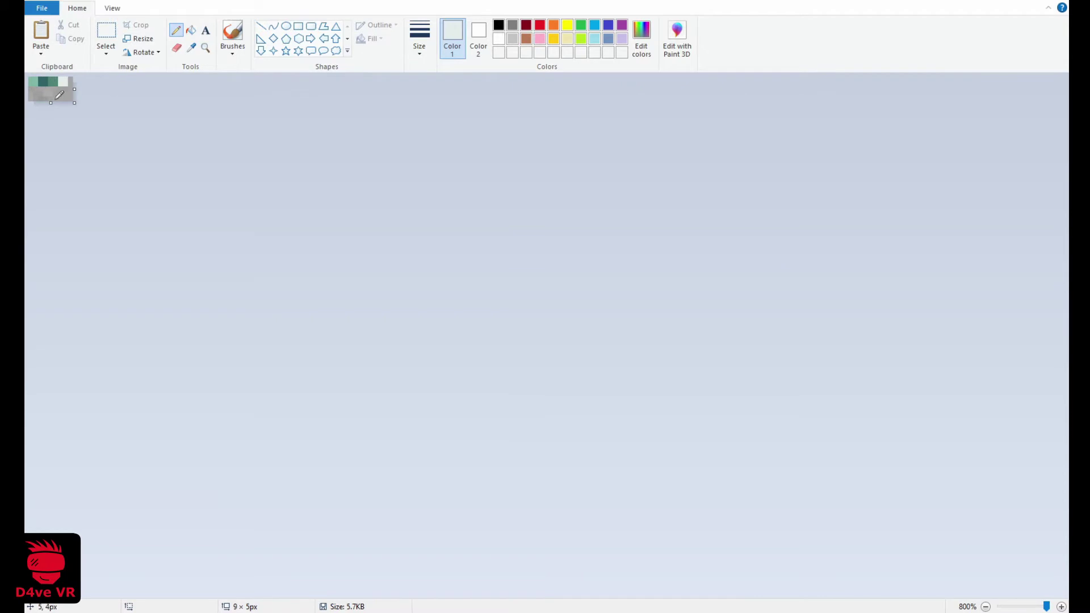
{"action": "left_click_drag", "start_coordinate": [50, 103], "coordinate": [52, 88]}
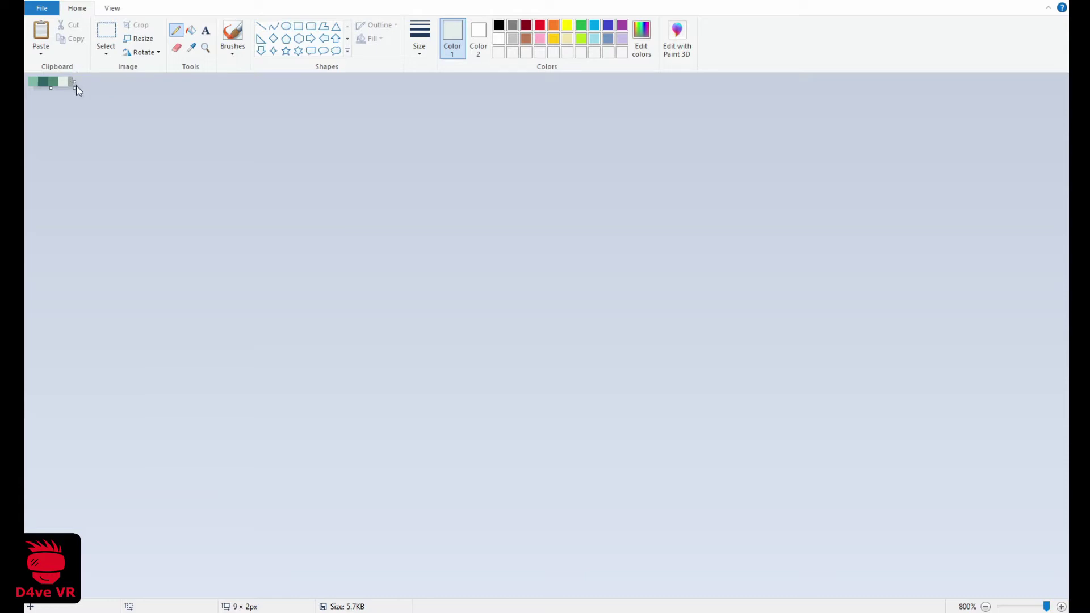
{"action": "left_click_drag", "start_coordinate": [73, 87], "coordinate": [69, 91]}
{"action": "left_click_drag", "start_coordinate": [50, 93], "coordinate": [50, 88]}
Save the swatch strip as 'Dark_repulser texture.jpg' in the textures folder
{"action": "left_click", "coordinate": [50, 10]}
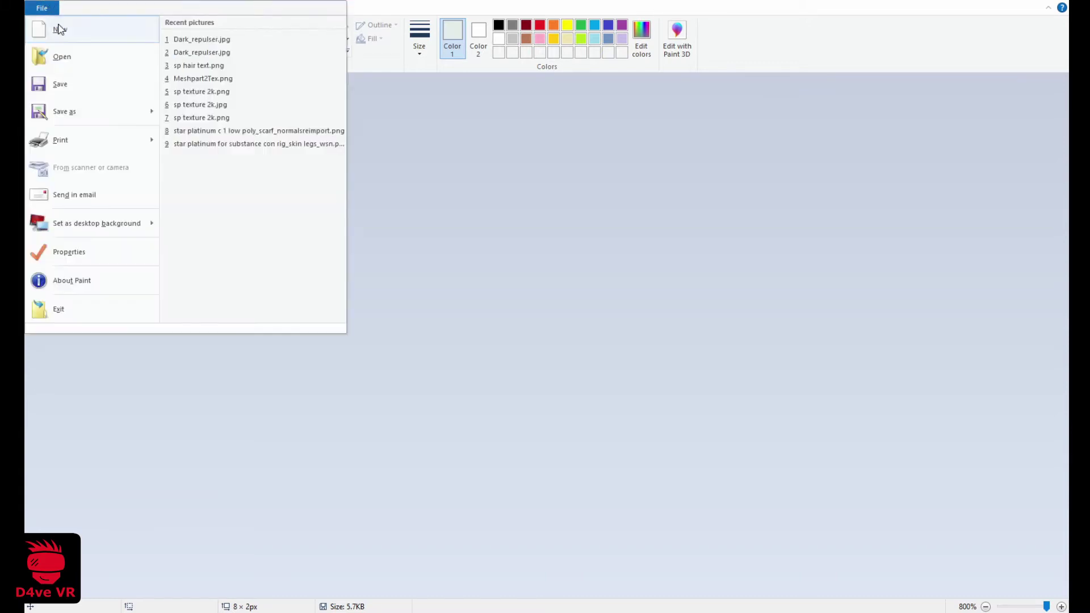
{"action": "left_click", "coordinate": [73, 110]}
{"action": "double_click", "coordinate": [574, 236]}
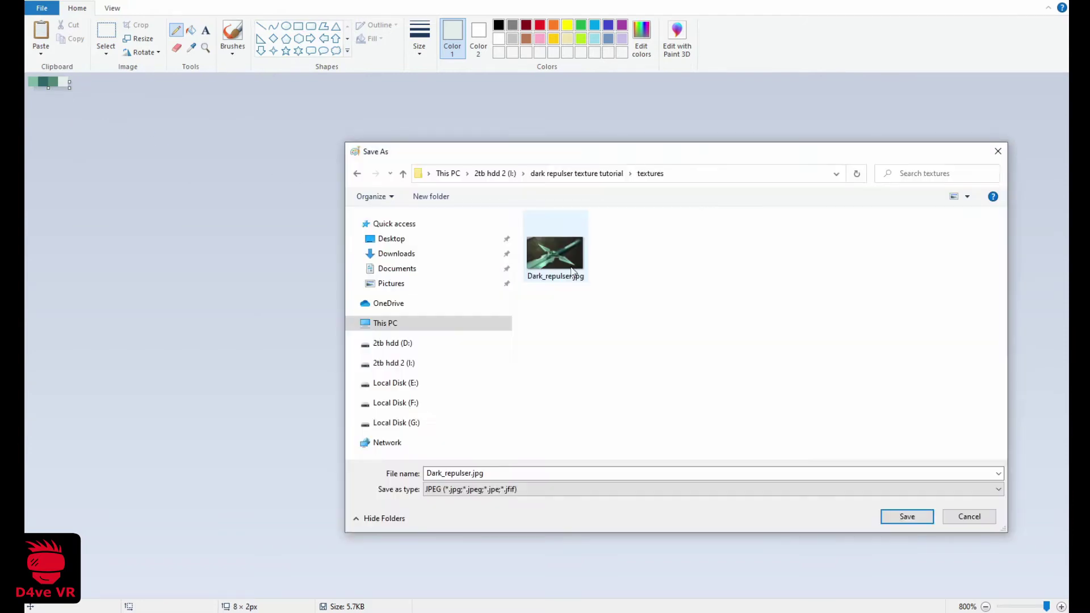
{"action": "left_click", "coordinate": [485, 475]}
{"action": "left_click", "coordinate": [485, 475]}
{"action": "left_click", "coordinate": [473, 475]}
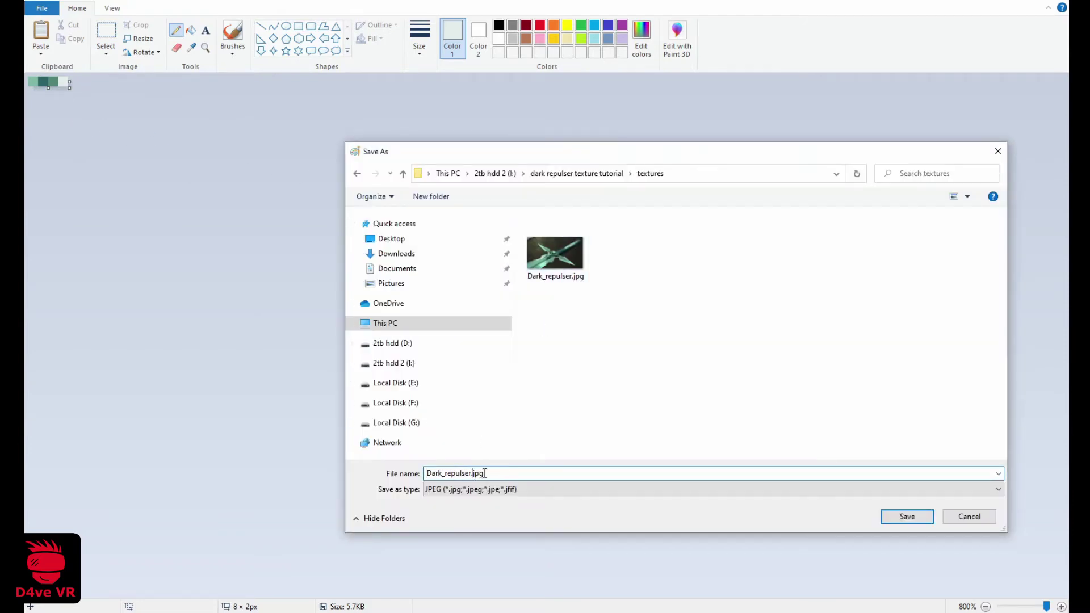
{"action": "type", "text": "texture"}
{"action": "key", "text": "Return"}
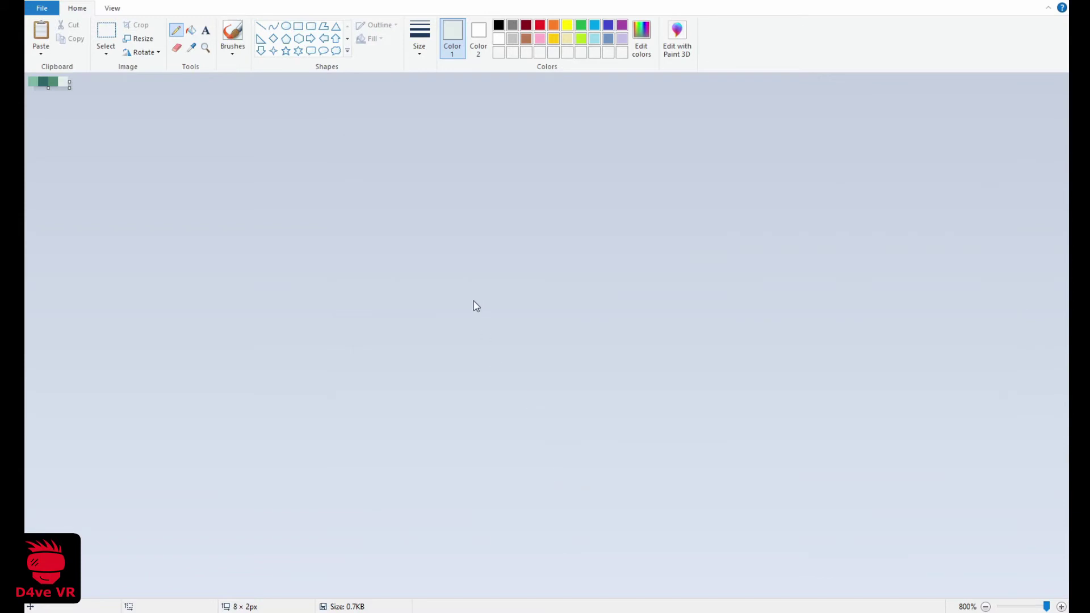
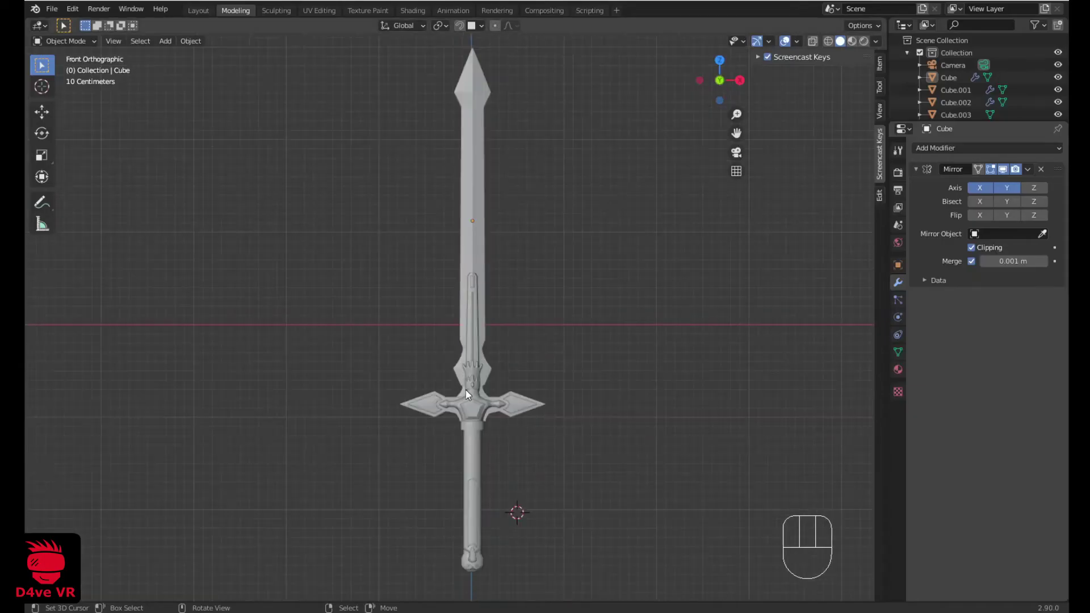
Pan the Blender viewport so the sword model shifts to the left
{"action": "key", "text": "shift"}
{"action": "middle_click_drag", "start_coordinate": [501, 519], "coordinate": [477, 461], "text": "shift"}
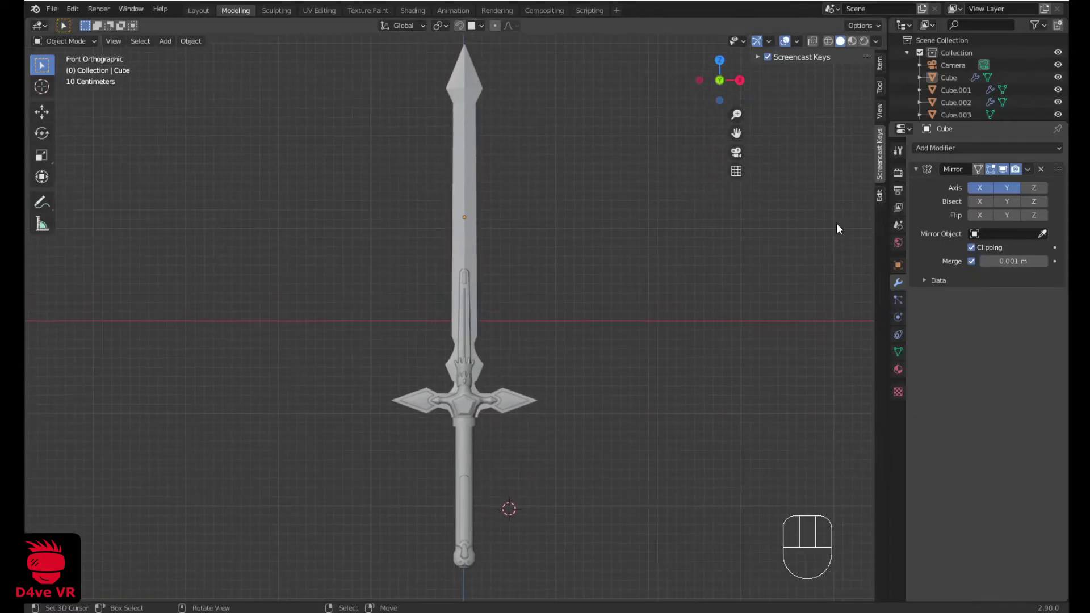
Select the sword blade and inspect its material slots in the Material tab
{"action": "left_click", "coordinate": [898, 370]}
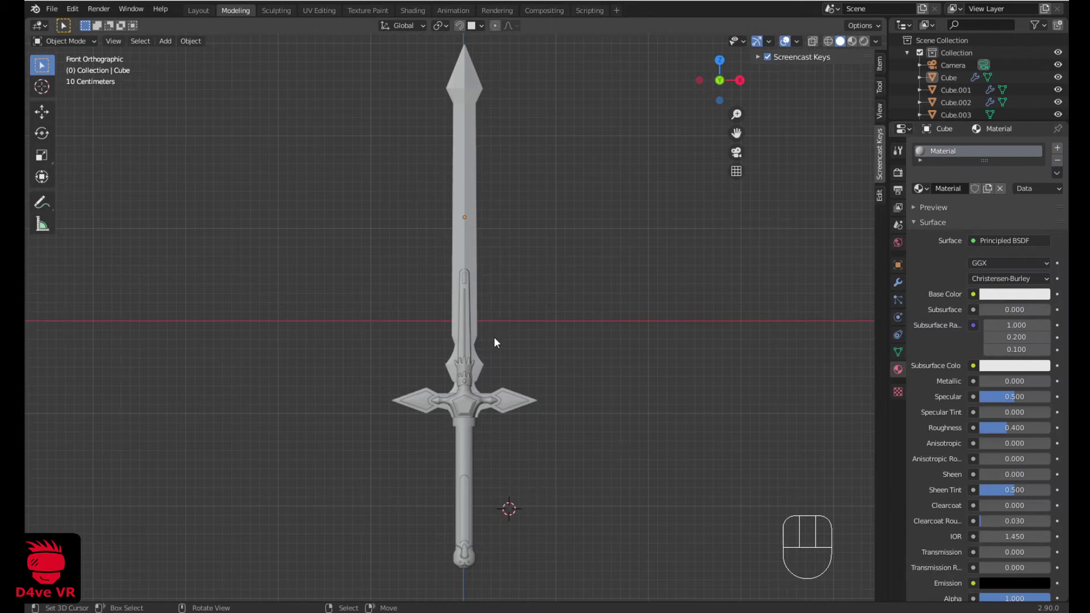
{"action": "scroll", "coordinate": [370, 171], "scroll_direction": "down", "scroll_amount": 2}
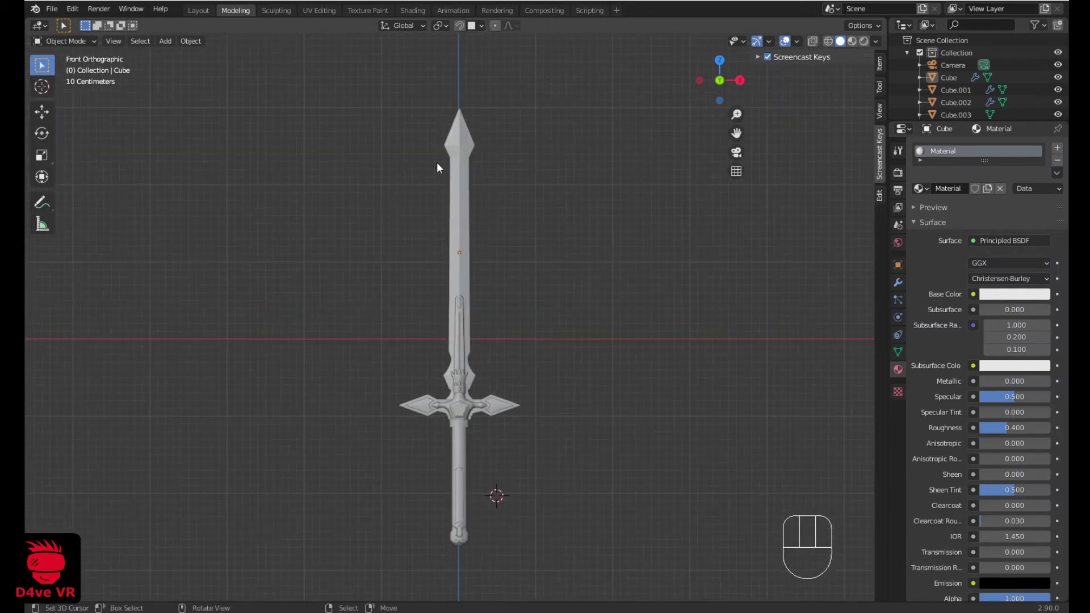
{"action": "middle_click_drag", "start_coordinate": [496, 291], "coordinate": [498, 265], "text": "shift"}
{"action": "scroll", "coordinate": [487, 265], "scroll_direction": "up", "scroll_amount": 1}
{"action": "middle_click_drag", "start_coordinate": [567, 358], "coordinate": [566, 304], "text": "shift"}
{"action": "scroll", "coordinate": [519, 454], "scroll_direction": "up", "scroll_amount": 1}
{"action": "middle_click_drag", "start_coordinate": [492, 183], "coordinate": [476, 317], "text": "shift"}
{"action": "left_click", "coordinate": [458, 162]}
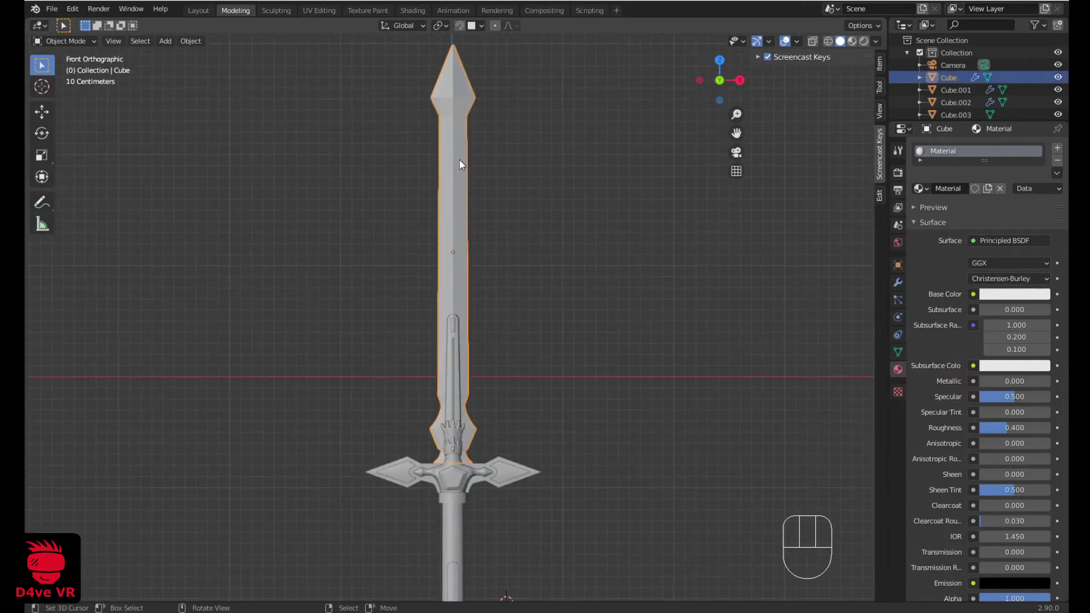
{"action": "middle_click_drag", "start_coordinate": [461, 173], "coordinate": [464, 196], "text": "shift"}
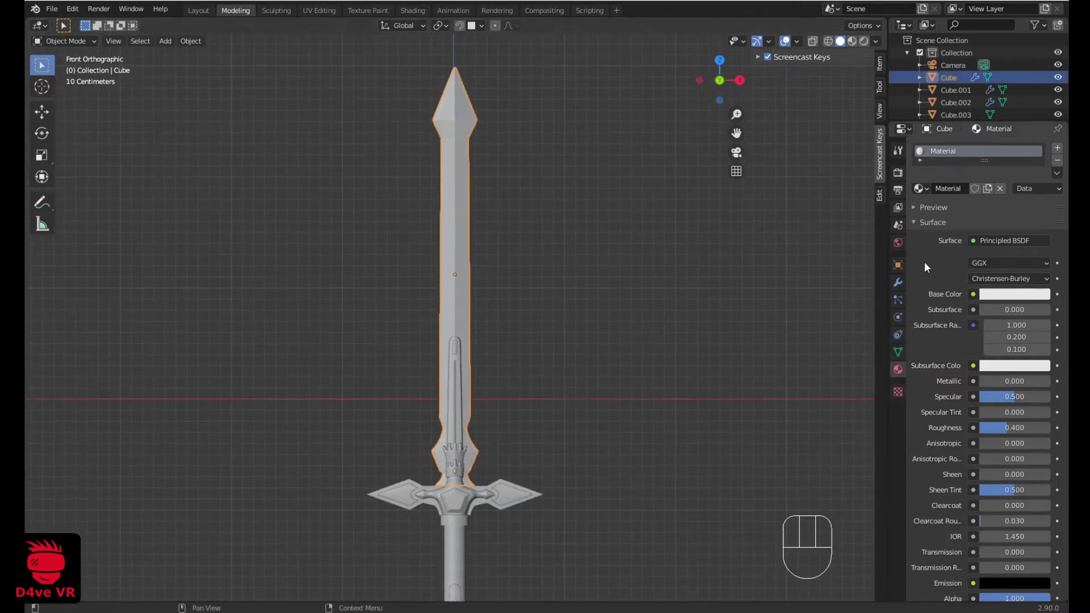
{"action": "left_click_drag", "start_coordinate": [984, 160], "coordinate": [985, 260]}
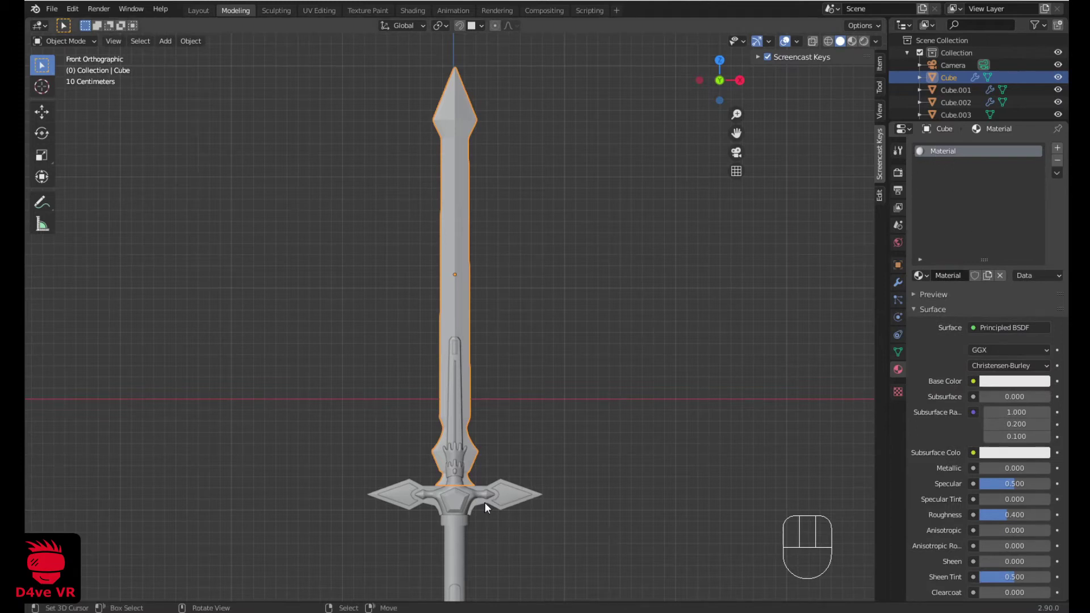
{"action": "left_click", "coordinate": [459, 503]}
{"action": "left_click", "coordinate": [454, 340]}
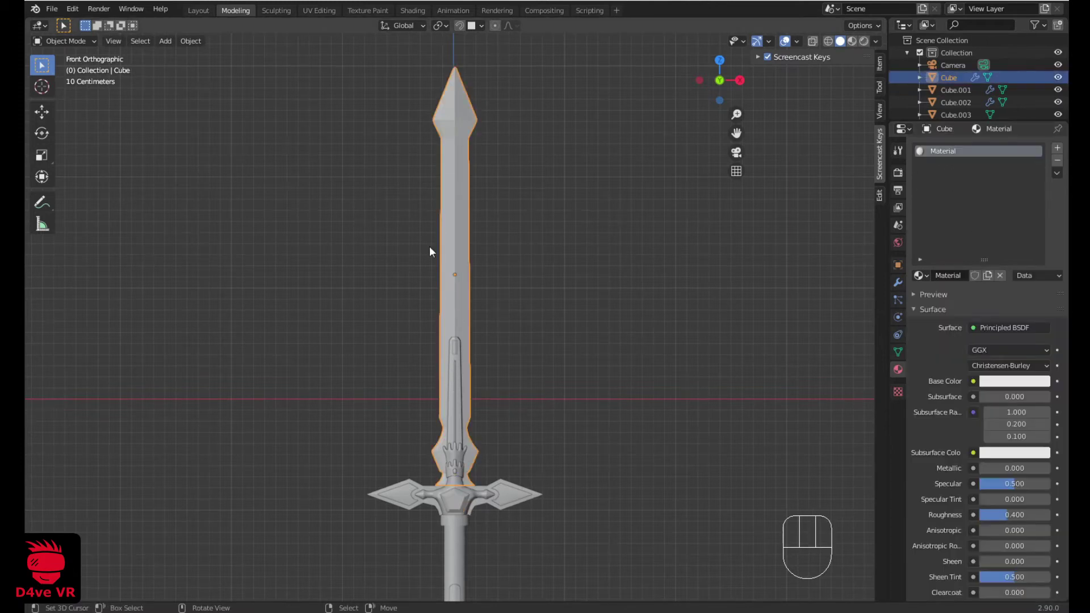
Switch to the Shading workspace with Material Preview shading in a perspective view
{"action": "left_click", "coordinate": [411, 9]}
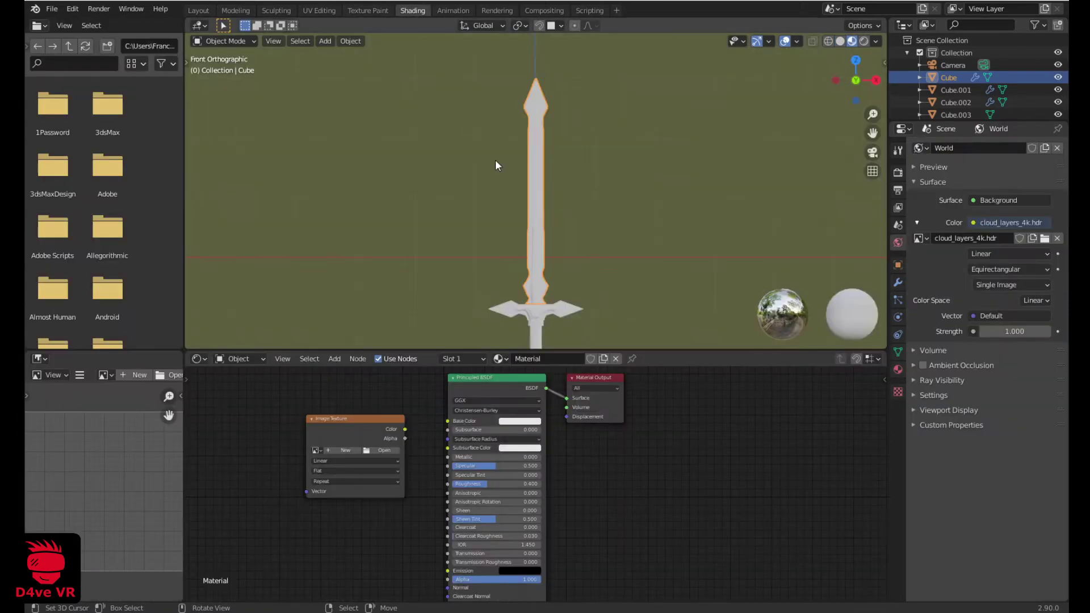
{"action": "scroll", "coordinate": [538, 158], "scroll_direction": "down", "scroll_amount": 1}
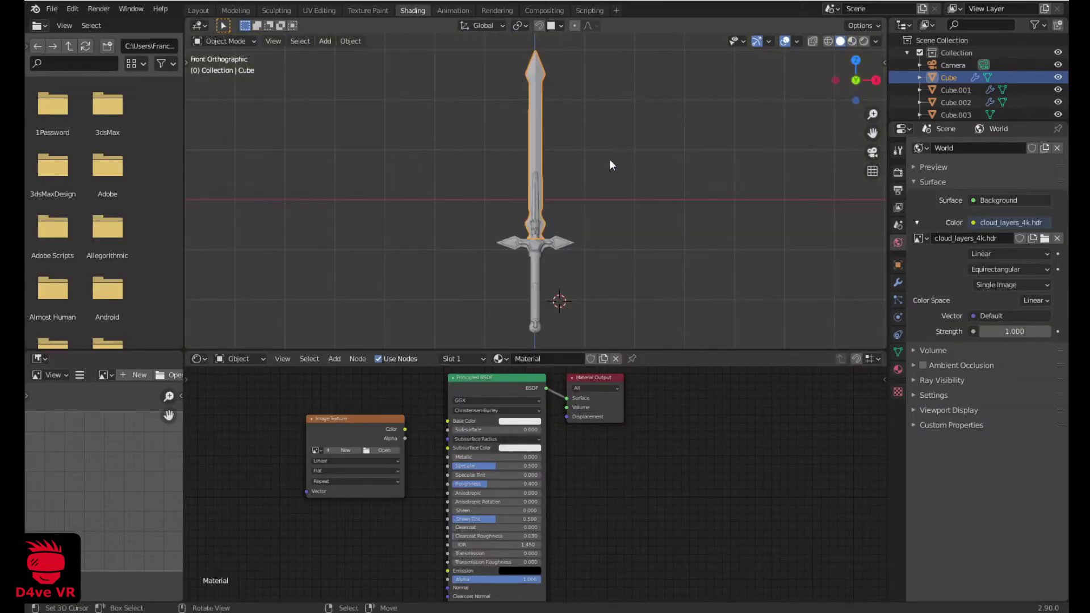
{"action": "key", "text": "z"}
{"action": "left_click", "coordinate": [546, 229]}
{"action": "scroll", "coordinate": [533, 246], "scroll_direction": "up", "scroll_amount": 2}
{"action": "middle_click_drag", "start_coordinate": [532, 249], "coordinate": [518, 221], "text": "shift"}
{"action": "scroll", "coordinate": [477, 216], "scroll_direction": "down", "scroll_amount": 2}
Delete the leftover Image Texture node from the blade's node tree
{"action": "left_click", "coordinate": [346, 418]}
{"action": "key", "text": "Delete"}
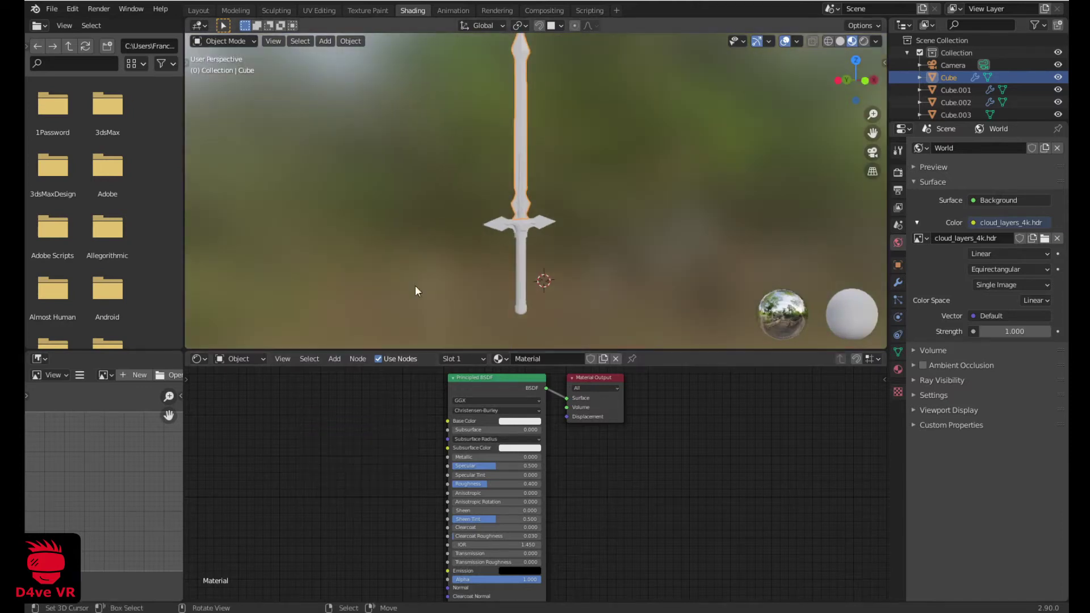
{"action": "scroll", "coordinate": [468, 186], "scroll_direction": "up", "scroll_amount": 3}
{"action": "scroll", "coordinate": [471, 179], "scroll_direction": "up", "scroll_amount": 4}
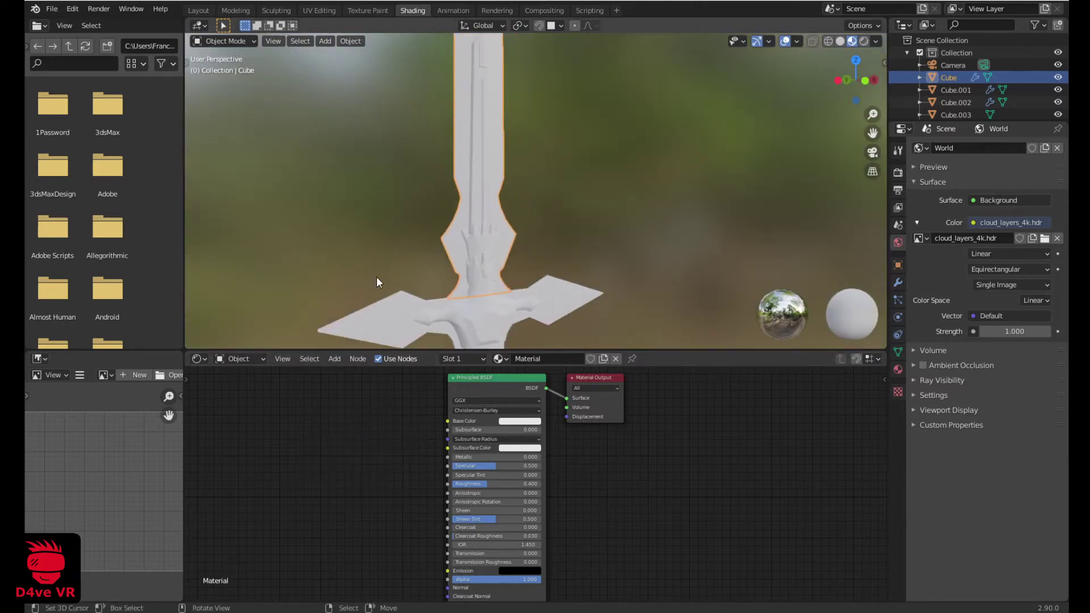
{"action": "middle_click_drag", "start_coordinate": [301, 403], "coordinate": [340, 404]}
{"action": "key", "text": "shift+a"}
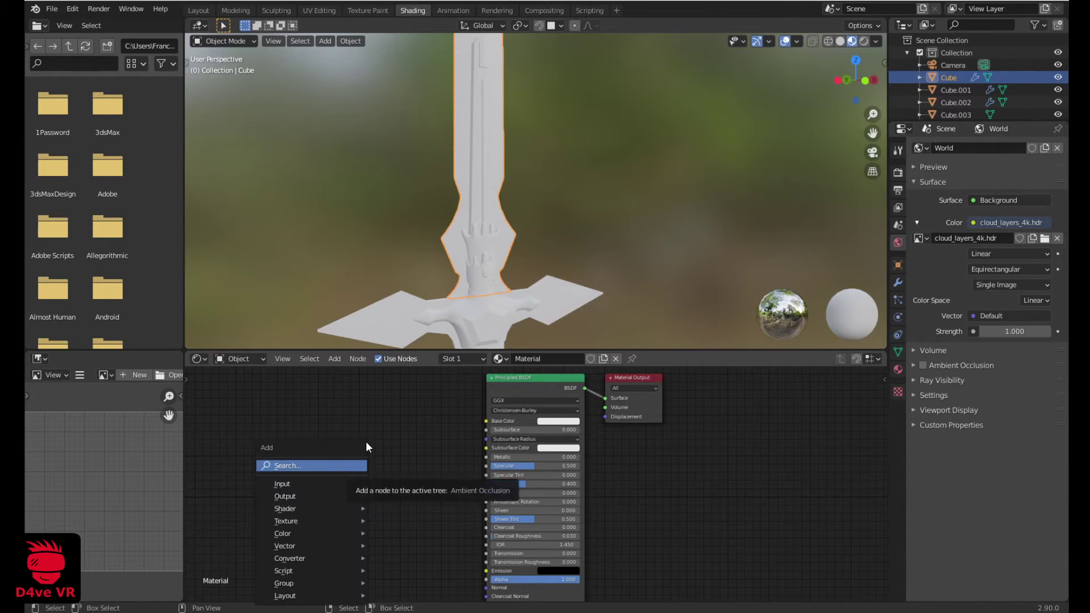
Add an Image Texture node loaded with 'Dark_repulser texture.jpg' from the textures folder
{"action": "left_click", "coordinate": [325, 466]}
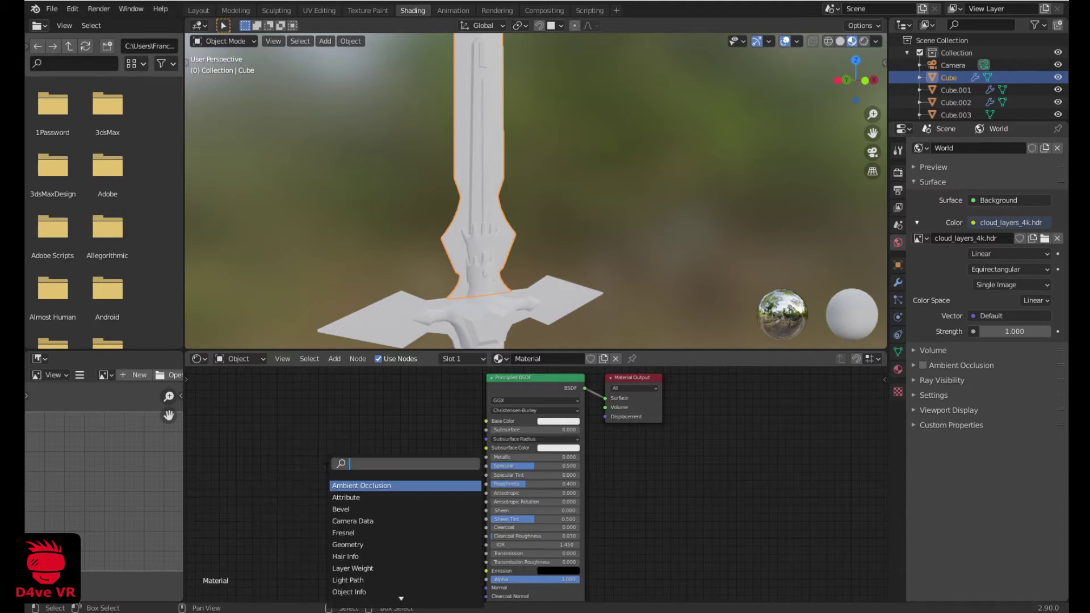
{"action": "type", "text": "image text"}
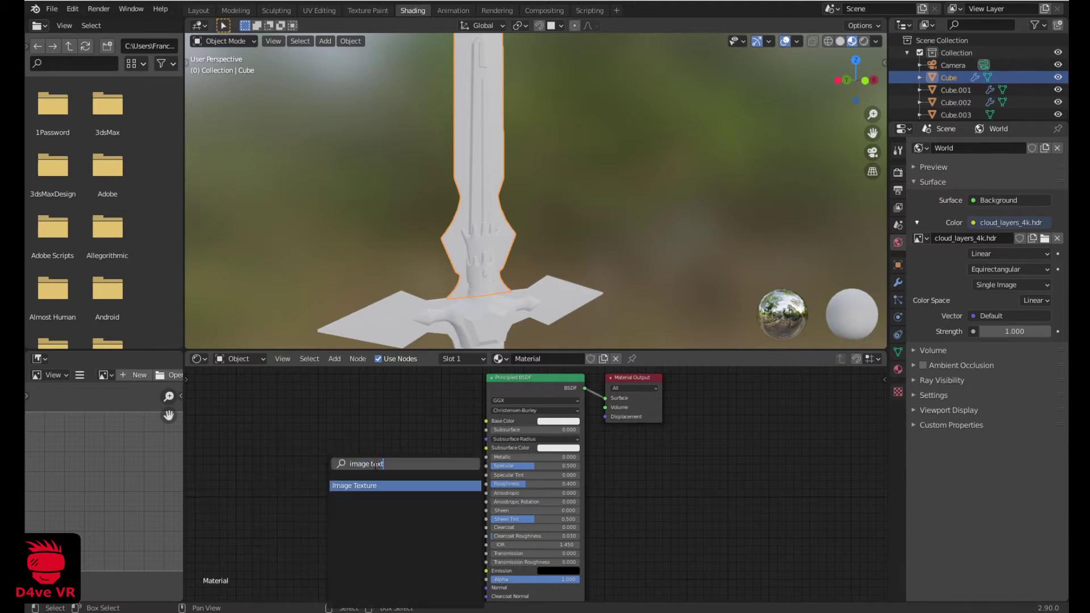
{"action": "left_click", "coordinate": [371, 485]}
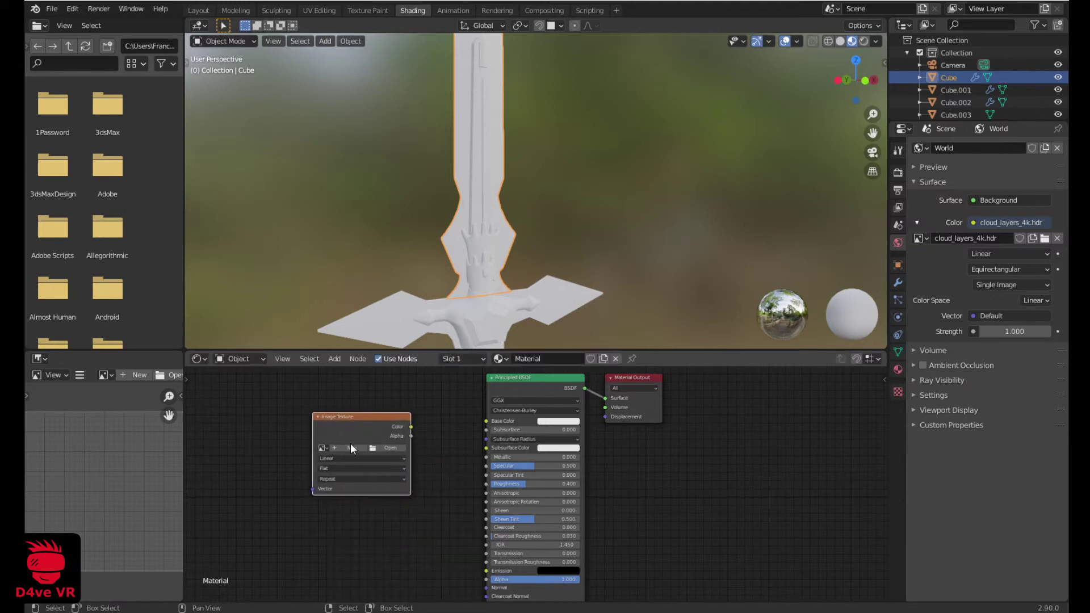
{"action": "middle_click_drag", "start_coordinate": [440, 427], "coordinate": [535, 500]}
{"action": "scroll", "coordinate": [464, 430], "scroll_direction": "up", "scroll_amount": 5}
{"action": "scroll", "coordinate": [528, 500], "scroll_direction": "up", "scroll_amount": 1}
{"action": "left_click", "coordinate": [433, 494]}
{"action": "double_click", "coordinate": [397, 101]}
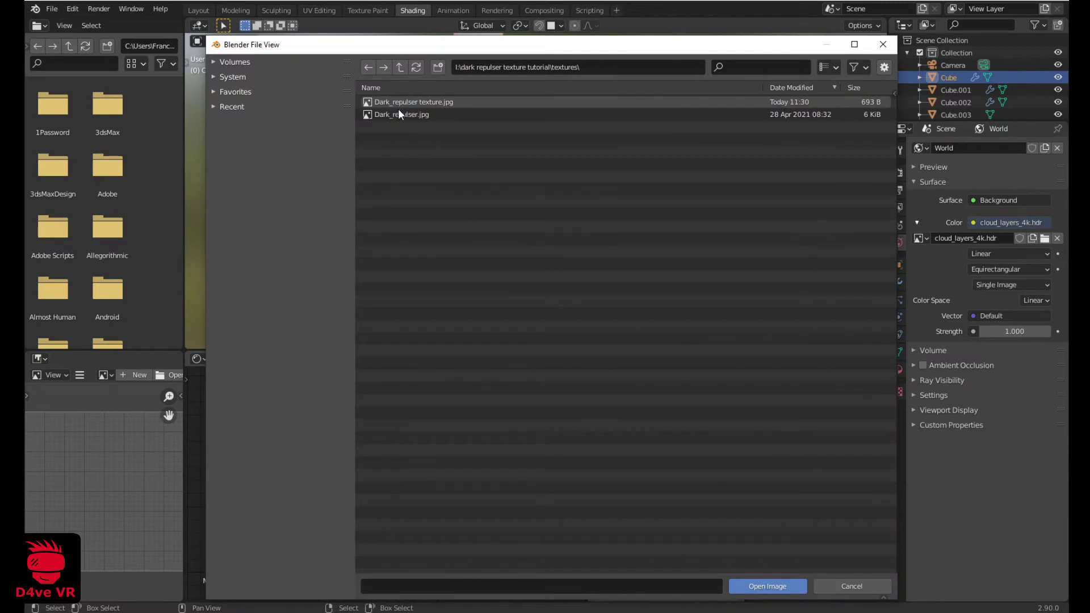
{"action": "double_click", "coordinate": [440, 101]}
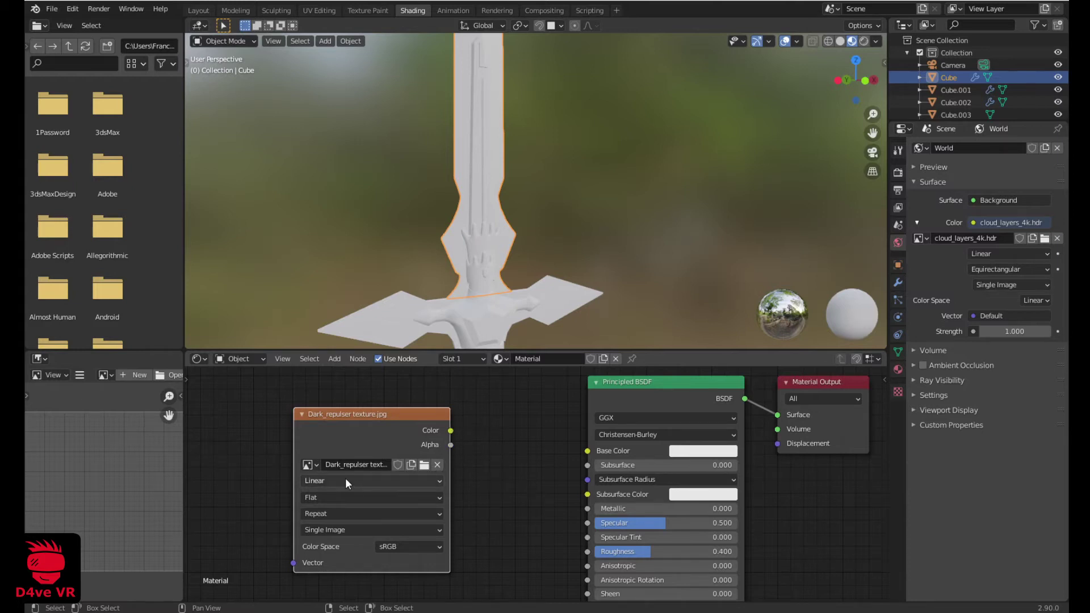
Set the texture to Closest interpolation, link it into Base Color, and go to UV Editing
{"action": "left_click", "coordinate": [323, 482]}
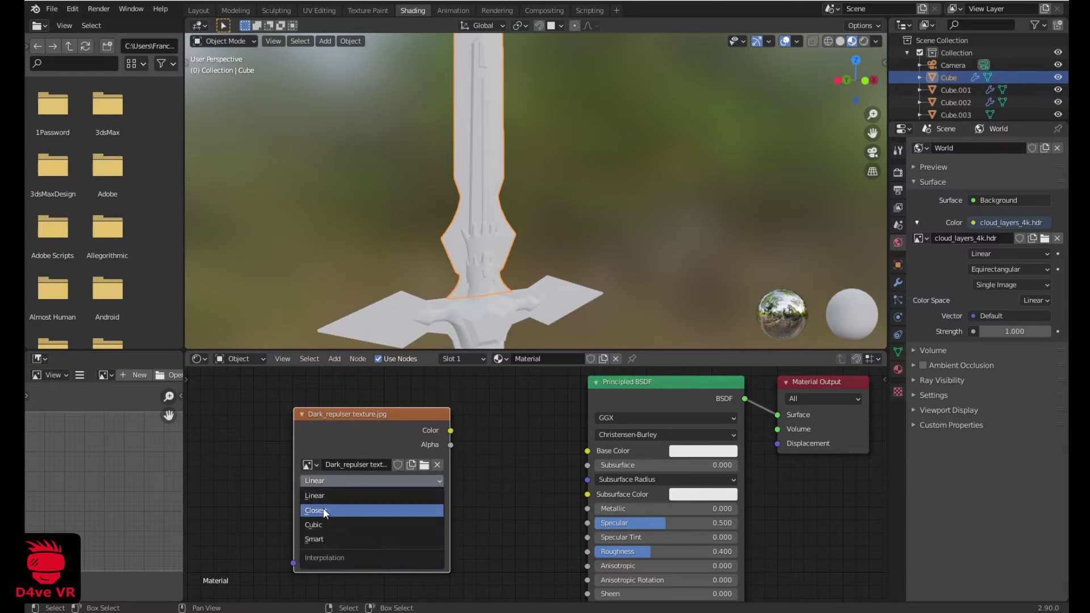
{"action": "left_click", "coordinate": [323, 511]}
{"action": "left_click_drag", "start_coordinate": [450, 430], "coordinate": [592, 451]}
{"action": "middle_click_drag", "start_coordinate": [547, 318], "coordinate": [472, 221]}
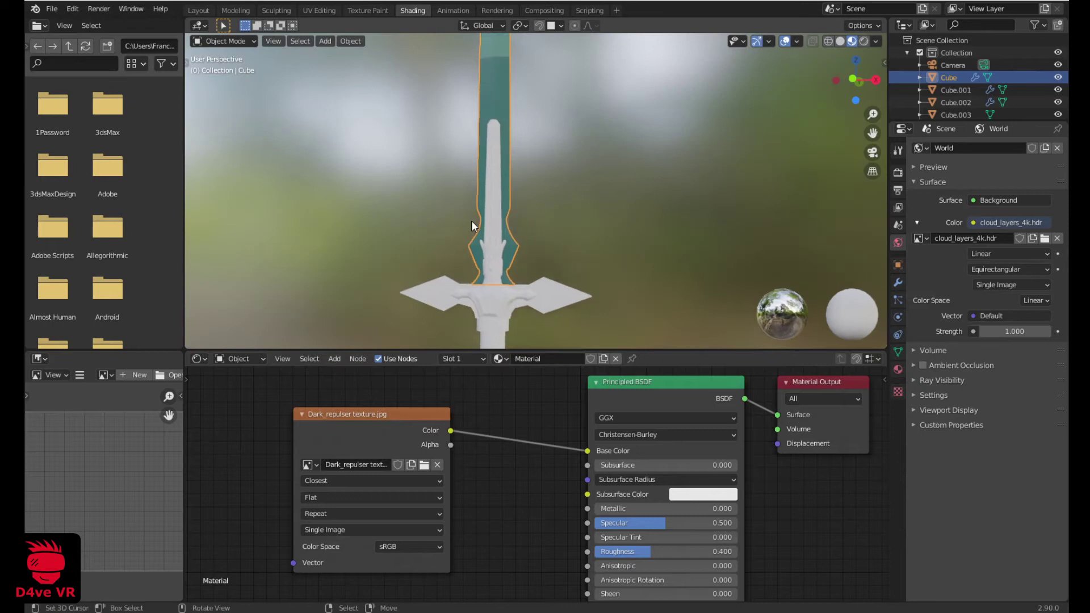
{"action": "scroll", "coordinate": [472, 220], "scroll_direction": "down", "scroll_amount": 5}
{"action": "scroll", "coordinate": [506, 508], "scroll_direction": "down", "scroll_amount": 1}
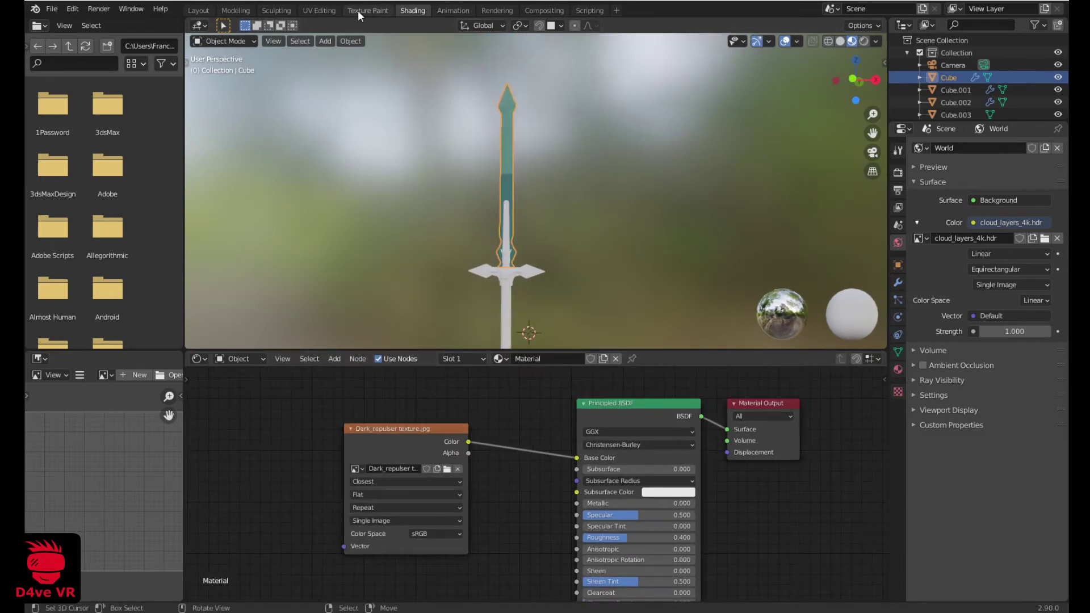
{"action": "left_click", "coordinate": [320, 11]}
{"action": "mouse_move", "coordinate": [696, 312]}
{"action": "middle_mouse_down"}
{"action": "mouse_move", "coordinate": [718, 298]}
{"action": "mouse_move", "coordinate": [625, 253]}
{"action": "middle_mouse_up"}
View the blade from the front in Material Preview, with the palette image zoomed in beside it
{"action": "scroll", "coordinate": [676, 209], "scroll_direction": "up", "scroll_amount": 2}
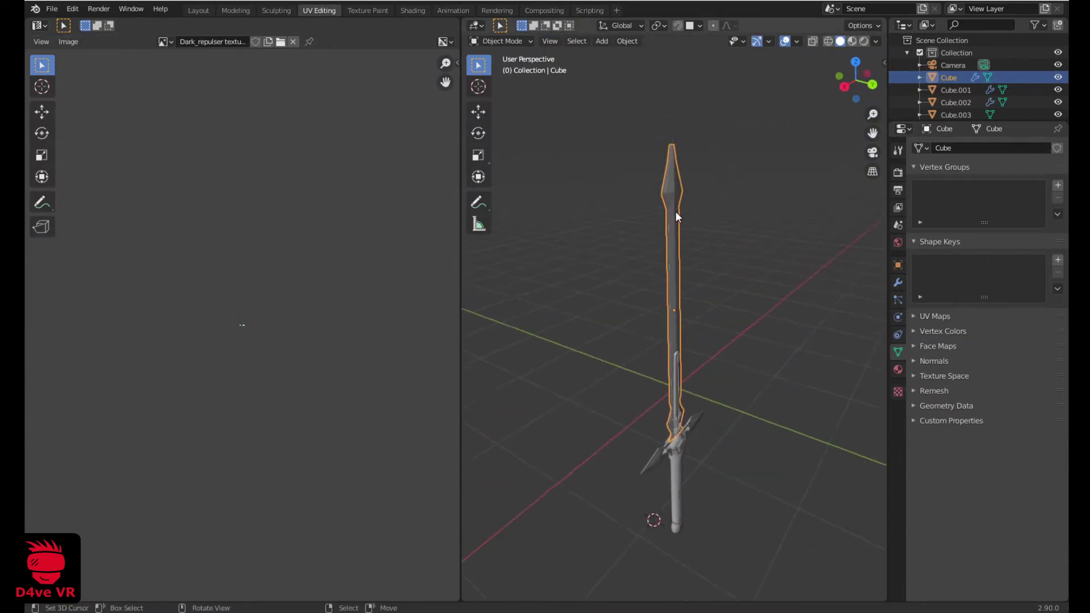
{"action": "key", "text": "KP_1"}
{"action": "scroll", "coordinate": [628, 258], "scroll_direction": "up", "scroll_amount": 2}
{"action": "mouse_move", "coordinate": [646, 297]}
{"action": "middle_mouse_down", "text": "shift"}
{"action": "mouse_move", "coordinate": [628, 257]}
{"action": "mouse_move", "coordinate": [668, 263]}
{"action": "middle_mouse_up", "text": "shift"}
{"action": "key", "text": "z"}
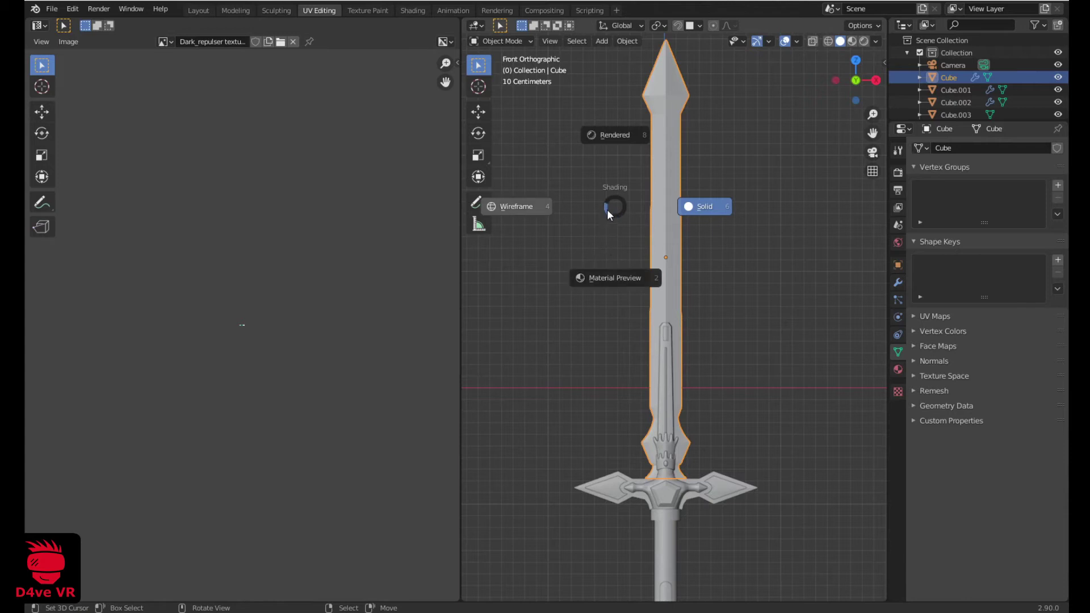
{"action": "left_click", "coordinate": [619, 281]}
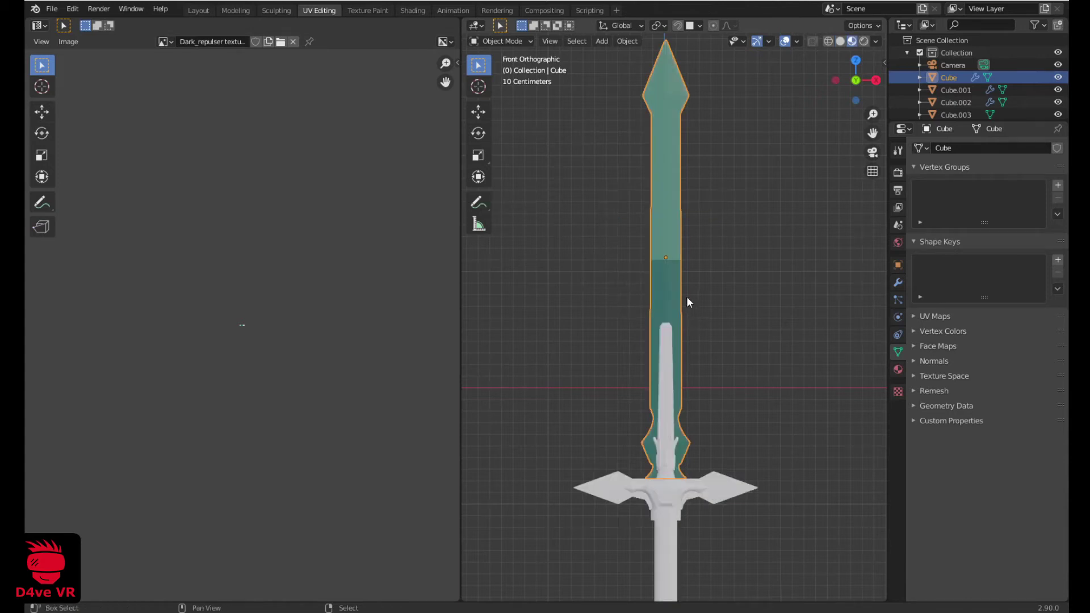
{"action": "scroll", "coordinate": [686, 287], "scroll_direction": "up", "scroll_amount": 1}
{"action": "scroll", "coordinate": [233, 325], "scroll_direction": "up", "scroll_amount": 10}
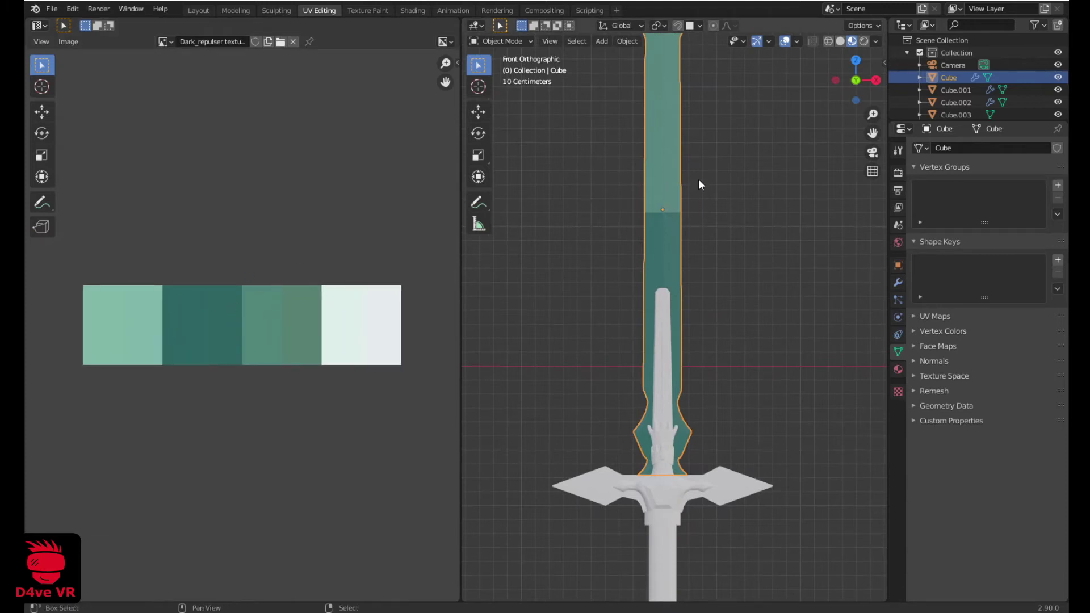
{"action": "middle_click_drag", "start_coordinate": [698, 178], "coordinate": [702, 234], "text": "shift"}
In Edit Mode, select all the blade's UVs and scale them to 0 into one point
{"action": "key", "text": "Tab"}
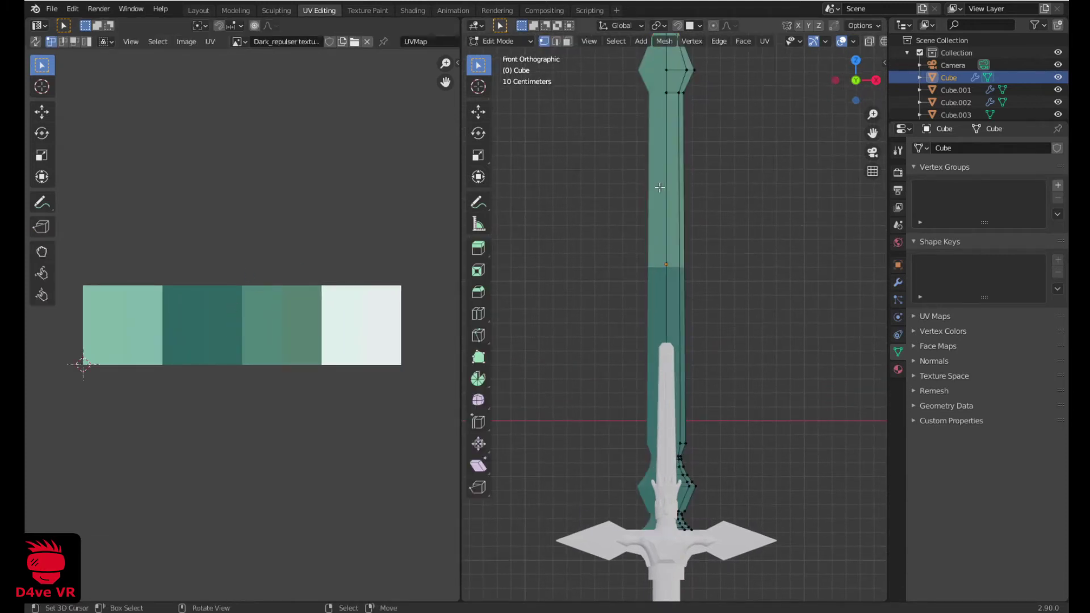
{"action": "scroll", "coordinate": [674, 192], "scroll_direction": "down", "scroll_amount": 2}
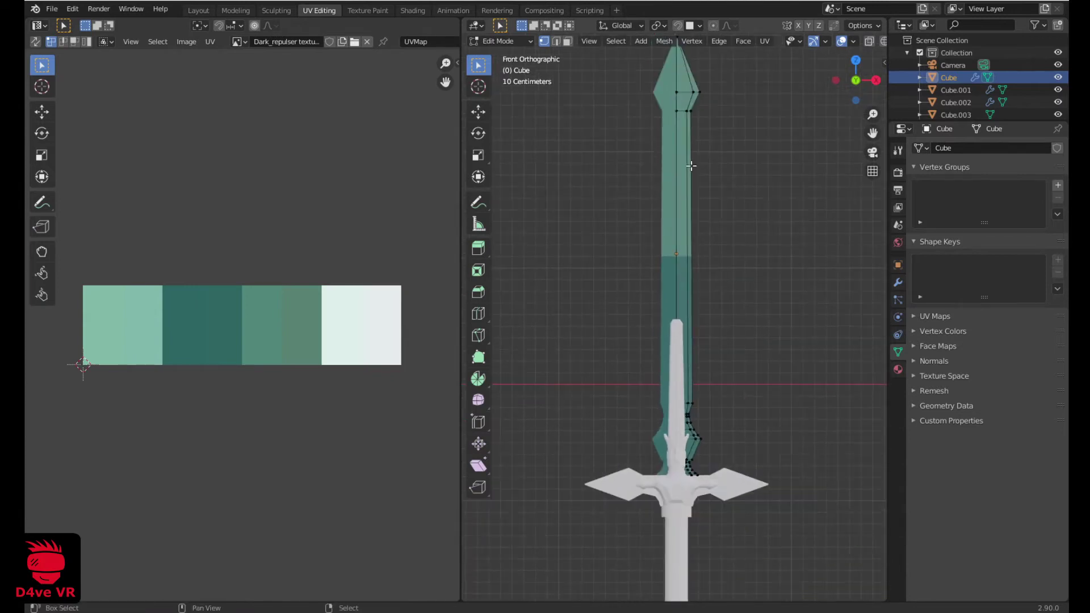
{"action": "scroll", "coordinate": [679, 240], "scroll_direction": "up", "scroll_amount": 1, "text": "shift"}
{"action": "key", "text": "a"}
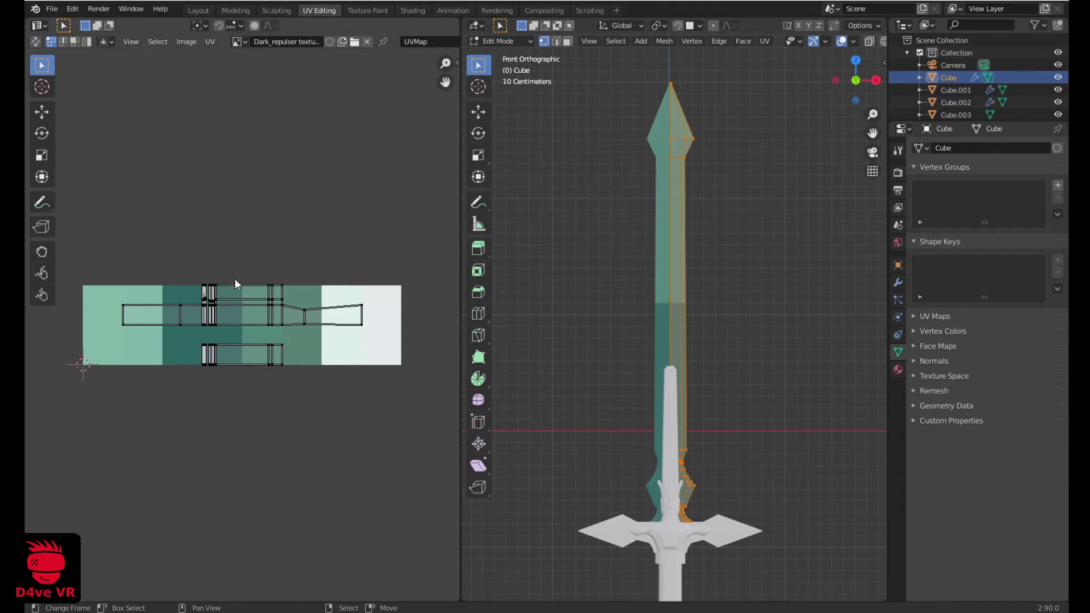
{"action": "key", "text": "a"}
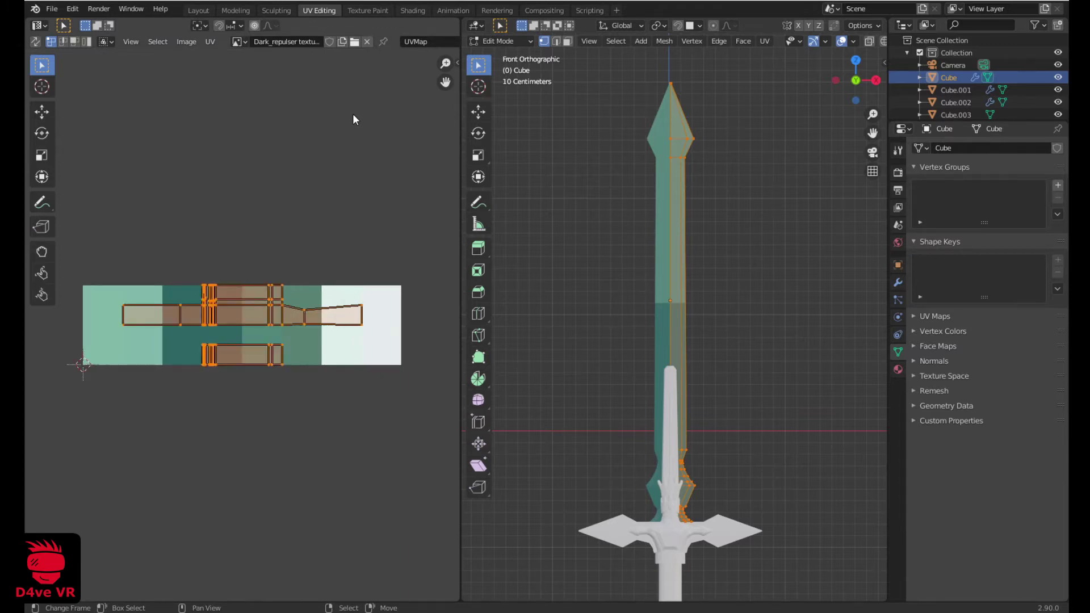
{"action": "key", "text": "s"}
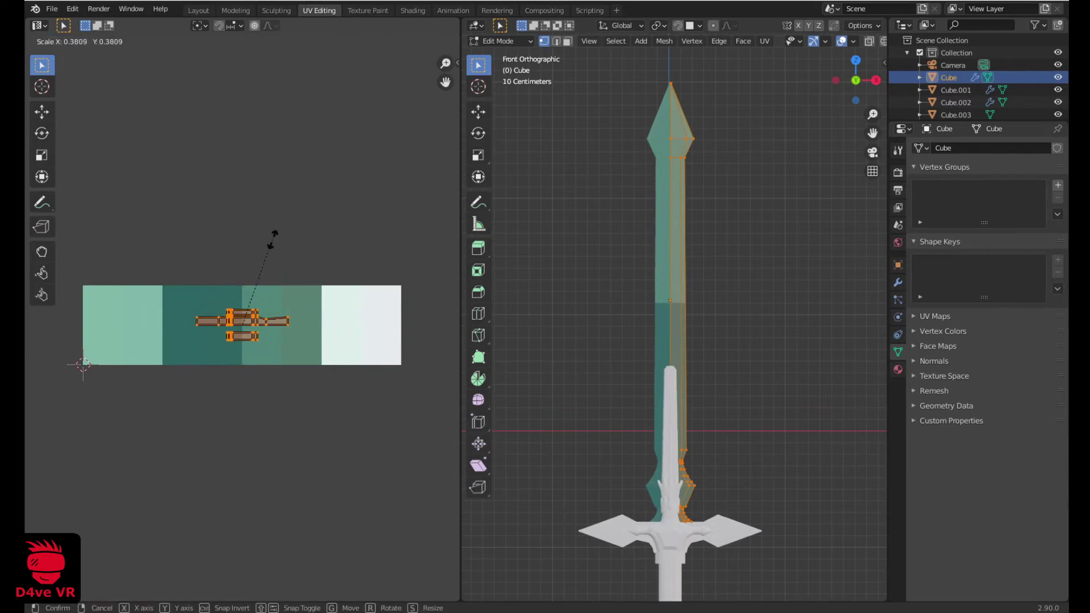
{"action": "key", "text": "0"}
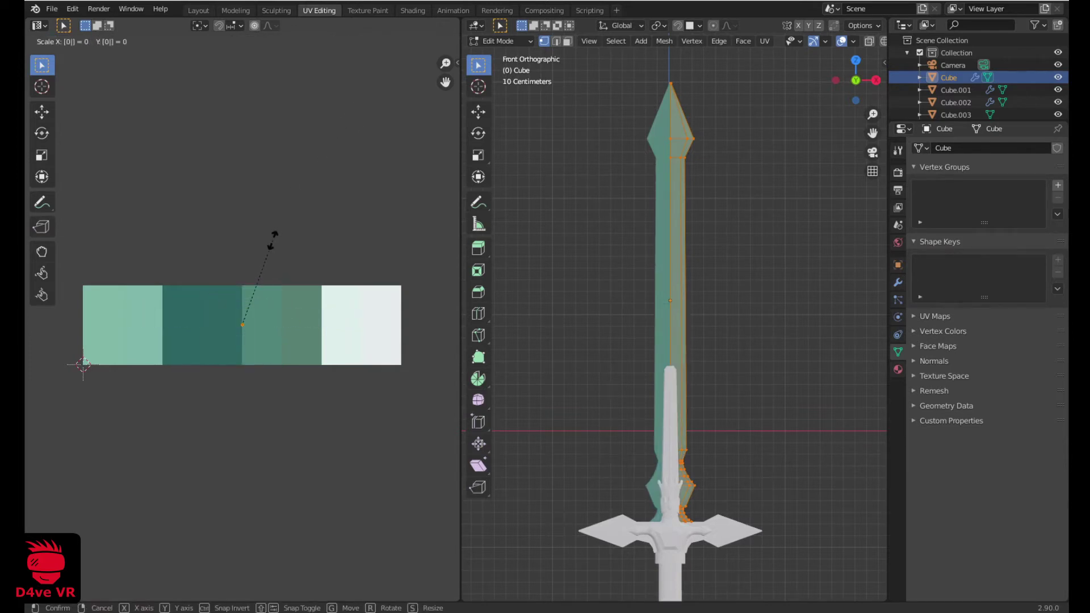
{"action": "key", "text": "Return"}
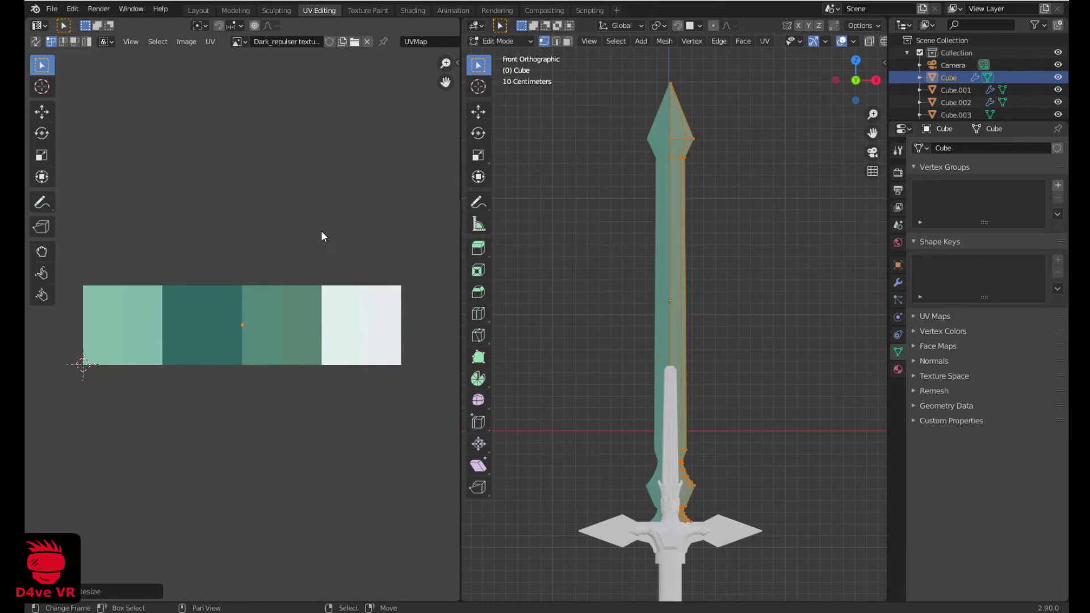
Move the collapsed UV point onto the light mint swatch and return to Object Mode
{"action": "key", "text": "g"}
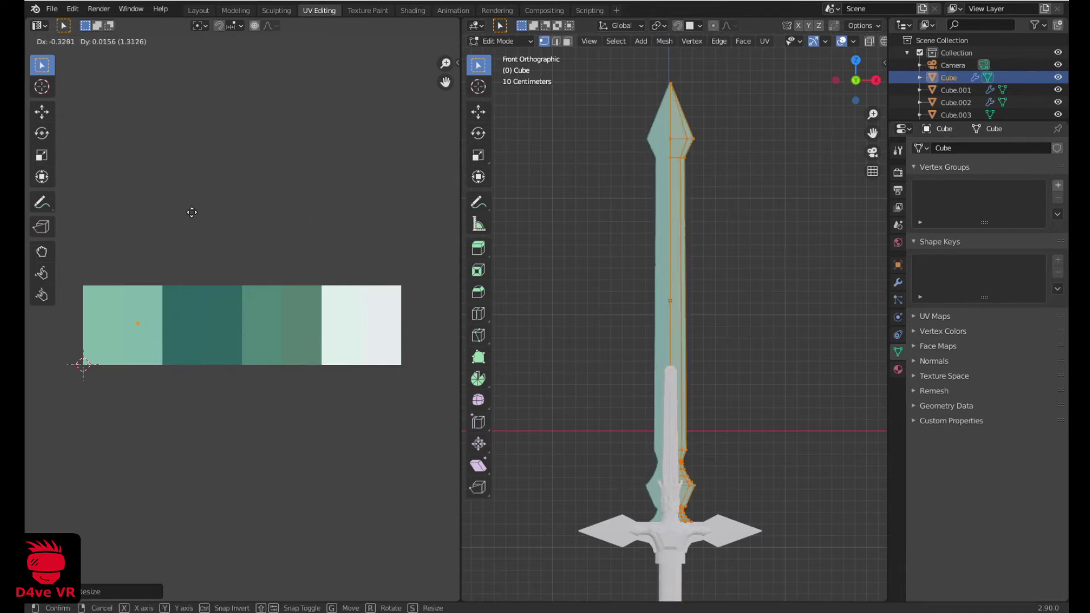
{"action": "left_click", "coordinate": [221, 202]}
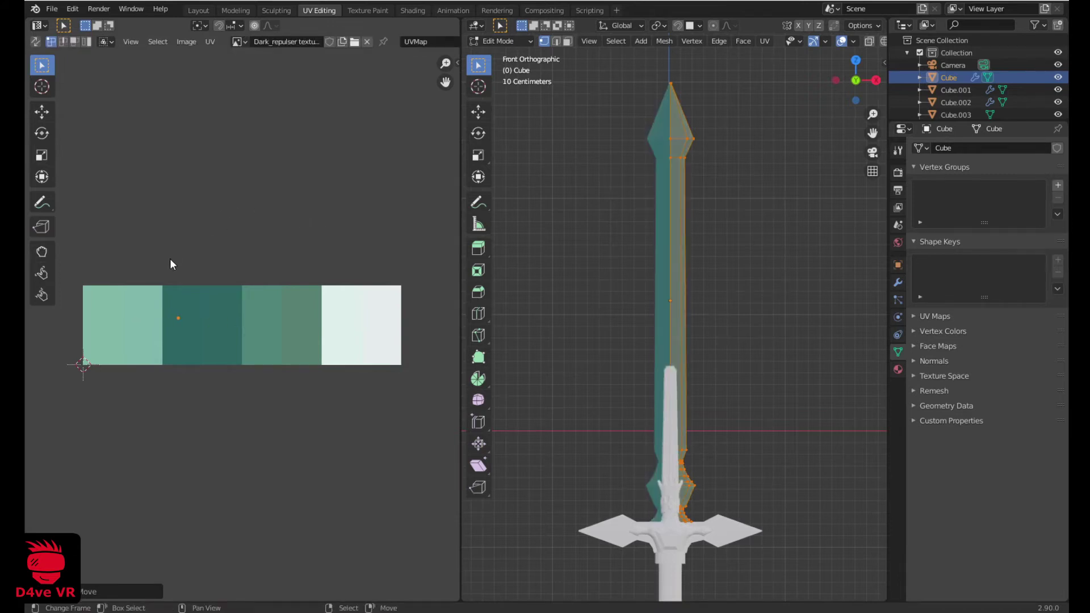
{"action": "scroll", "coordinate": [158, 318], "scroll_direction": "up", "scroll_amount": 2}
{"action": "scroll", "coordinate": [126, 309], "scroll_direction": "down", "scroll_amount": 1}
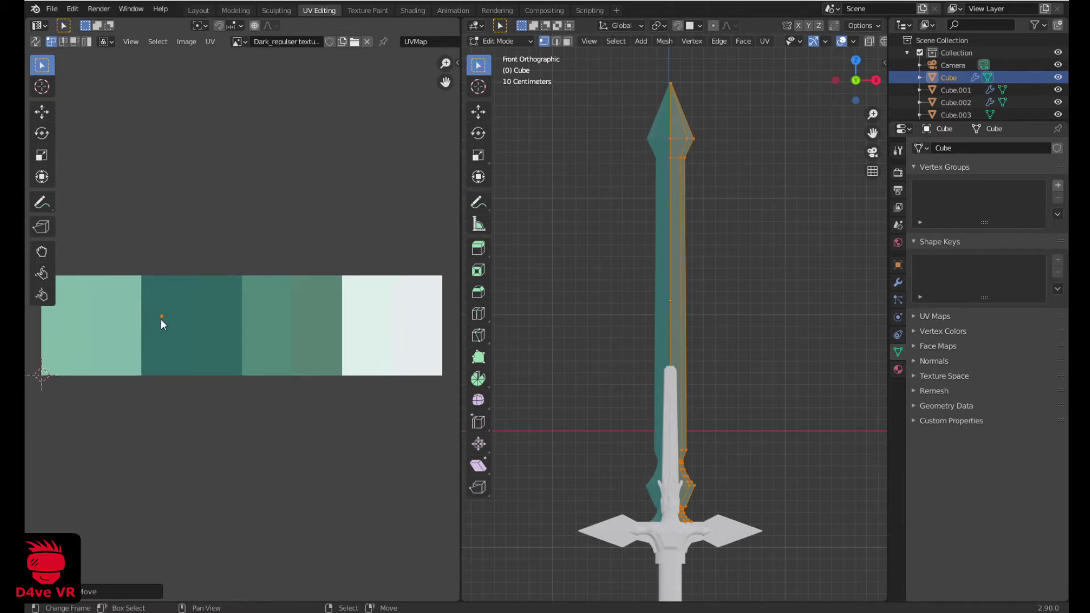
{"action": "key", "text": "g"}
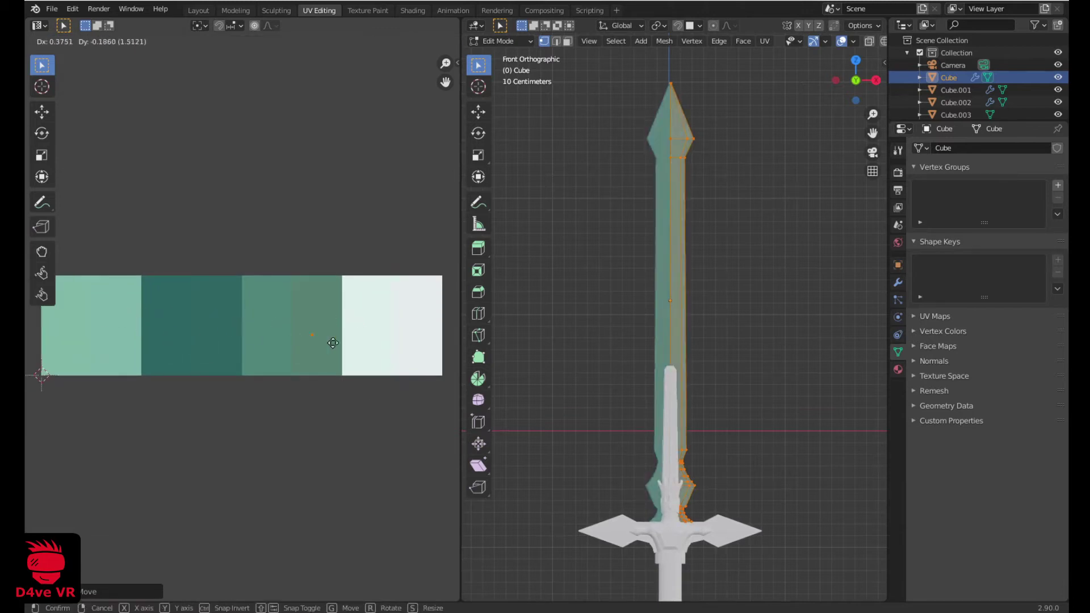
{"action": "left_click", "coordinate": [97, 340]}
{"action": "scroll", "coordinate": [131, 311], "scroll_direction": "down", "scroll_amount": 2}
{"action": "scroll", "coordinate": [125, 316], "scroll_direction": "up", "scroll_amount": 2}
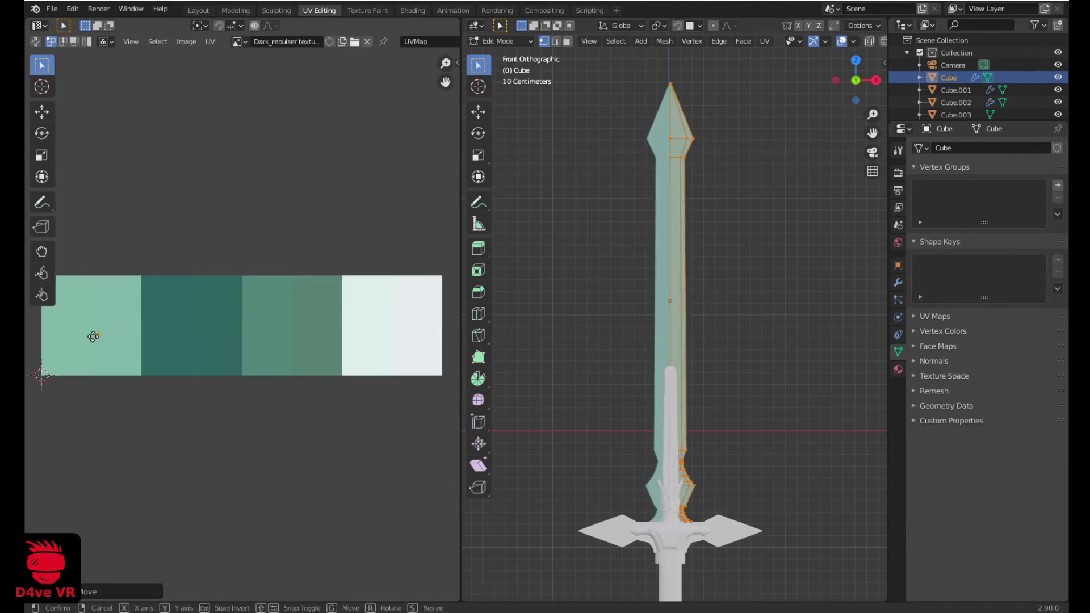
{"action": "key", "text": "g"}
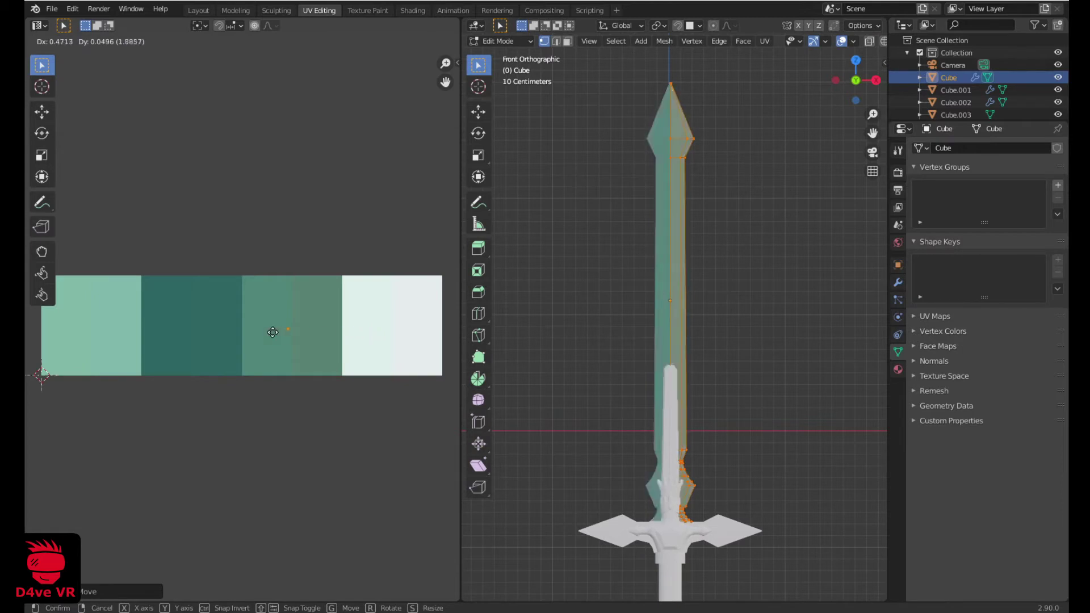
{"action": "left_click", "coordinate": [71, 339]}
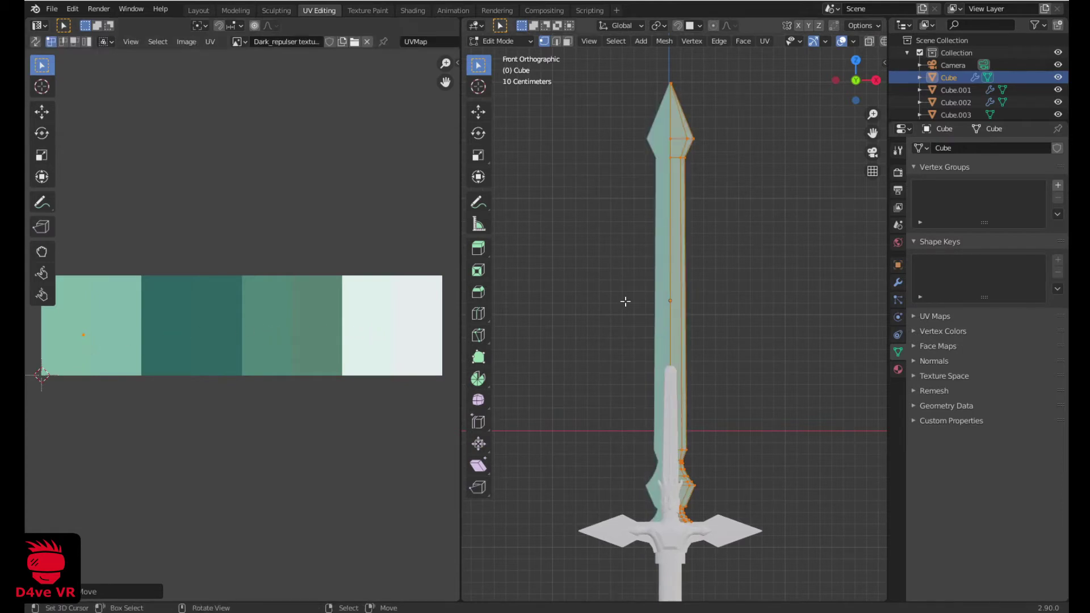
{"action": "key", "text": "Tab"}
{"action": "scroll", "coordinate": [644, 295], "scroll_direction": "up", "scroll_amount": 3}
{"action": "scroll", "coordinate": [638, 246], "scroll_direction": "down", "scroll_amount": 1}
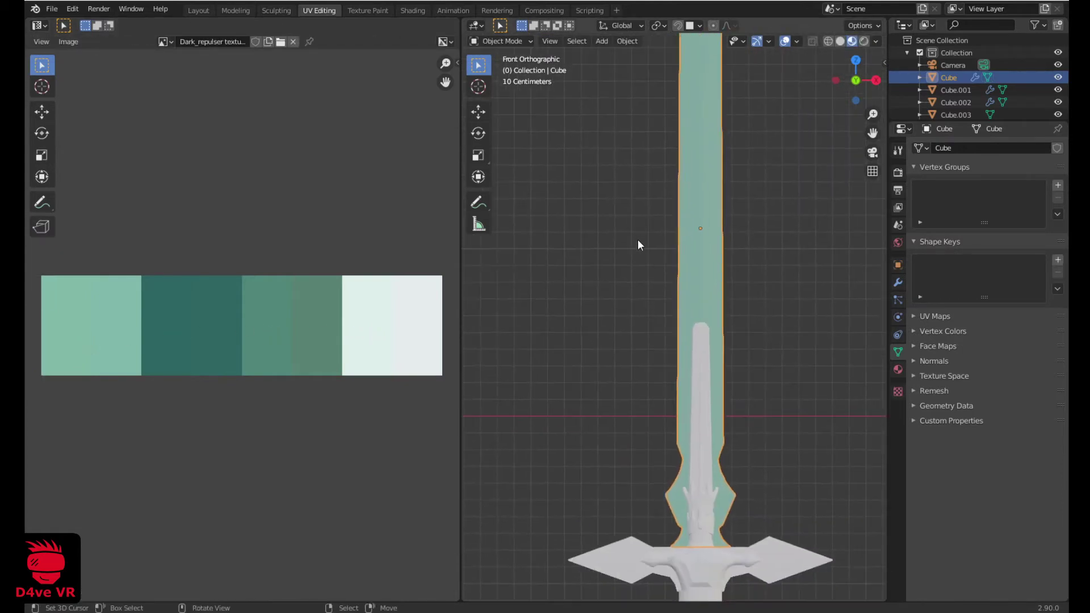
{"action": "scroll", "coordinate": [636, 240], "scroll_direction": "up", "scroll_amount": 1}
{"action": "middle_click_drag", "start_coordinate": [636, 239], "coordinate": [611, 318], "text": "shift"}
{"action": "scroll", "coordinate": [613, 298], "scroll_direction": "down", "scroll_amount": 2}
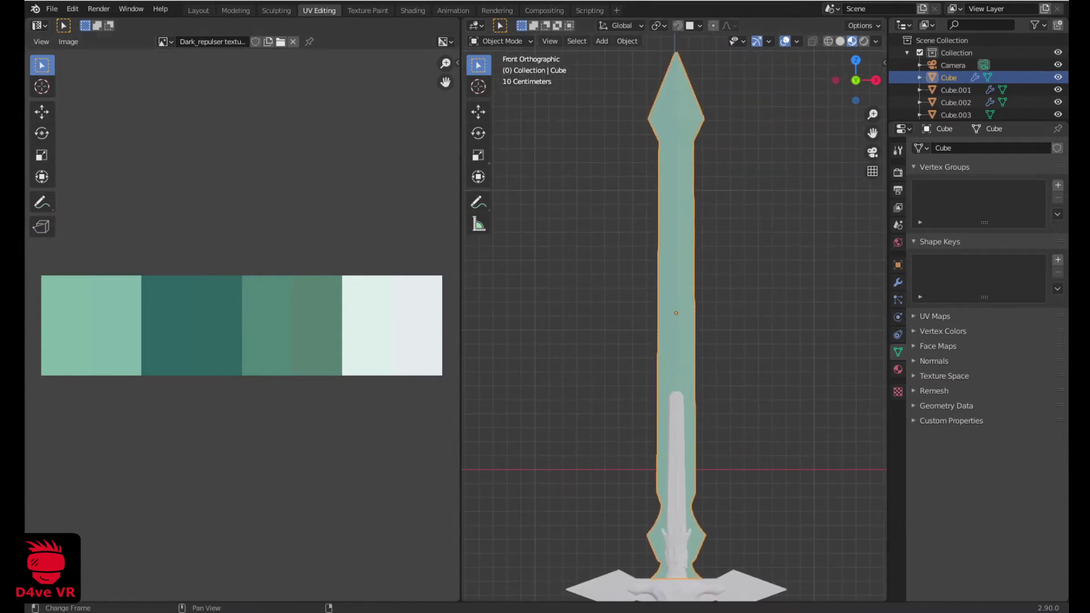
{"action": "mouse_move", "coordinate": [497, 612]}
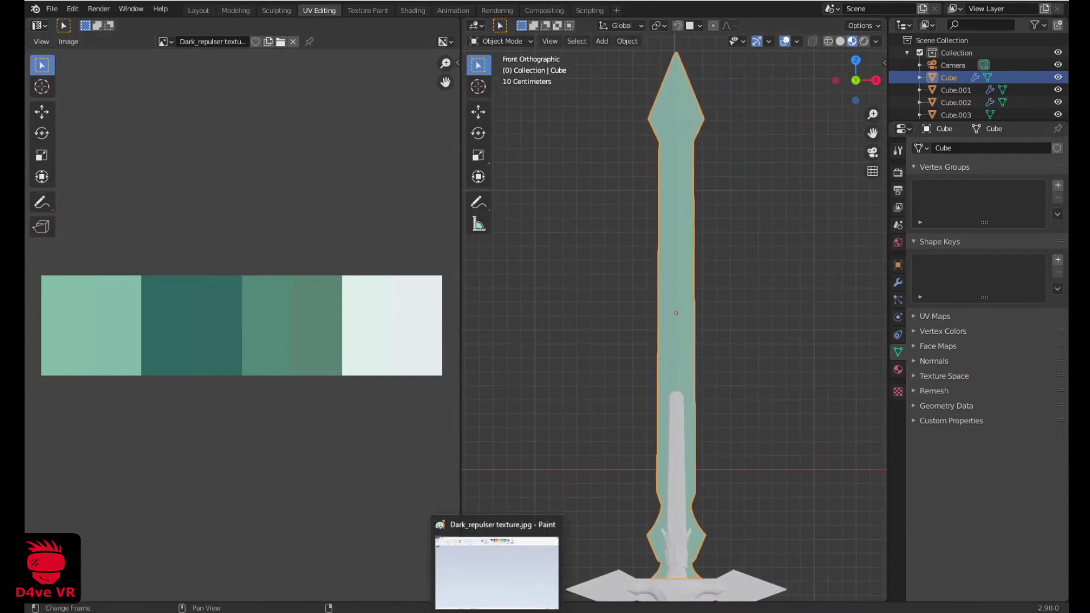
{"action": "left_click", "coordinate": [400, 612]}
{"action": "left_click", "coordinate": [440, 366]}
{"action": "double_click", "coordinate": [457, 159]}
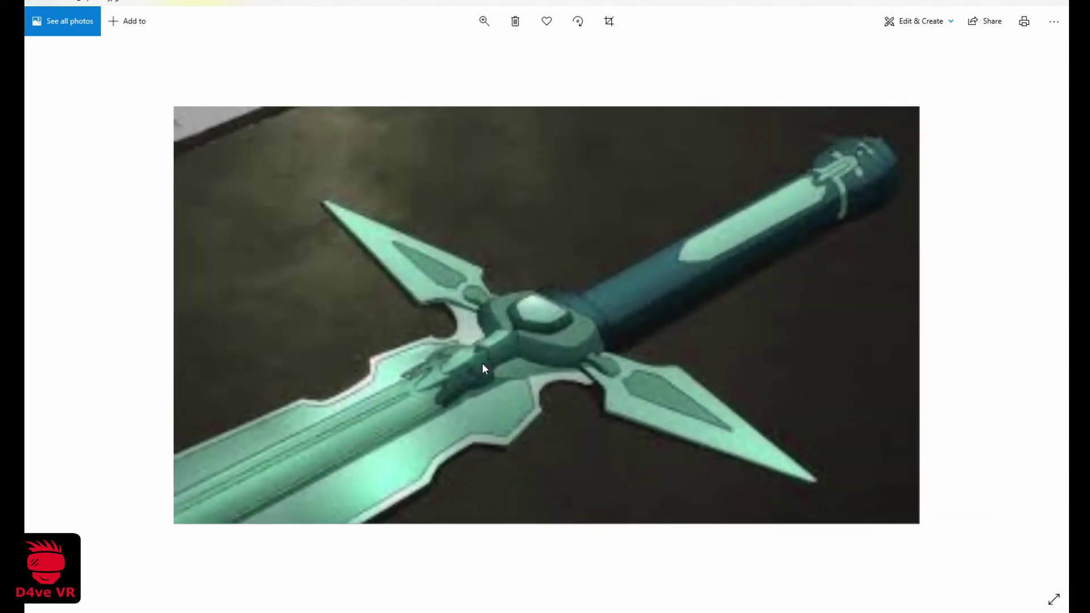
{"action": "mouse_move", "coordinate": [527, 610]}
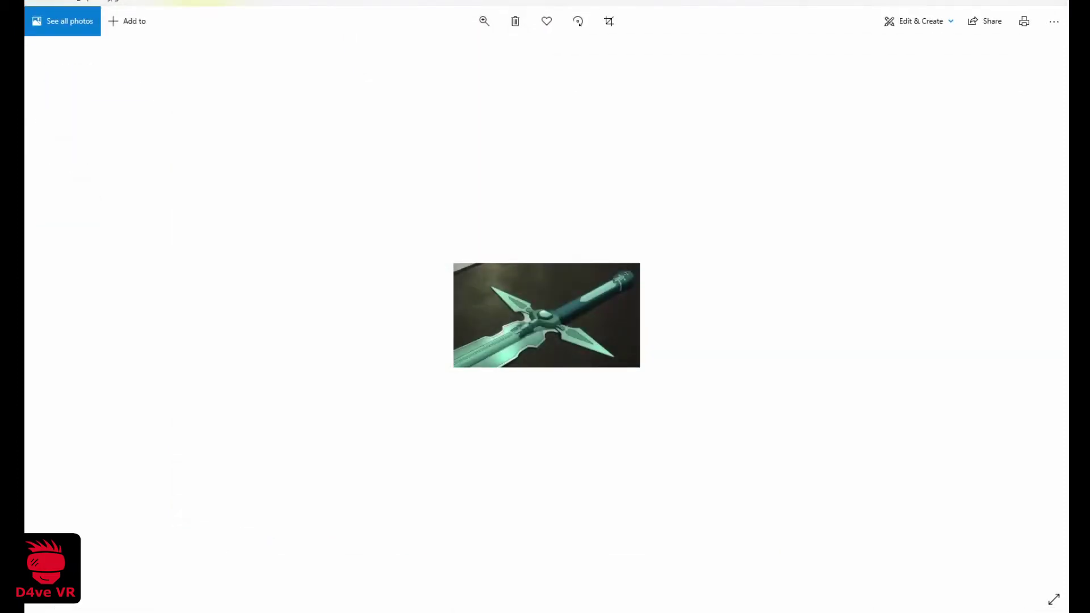
{"action": "left_click", "coordinate": [407, 611]}
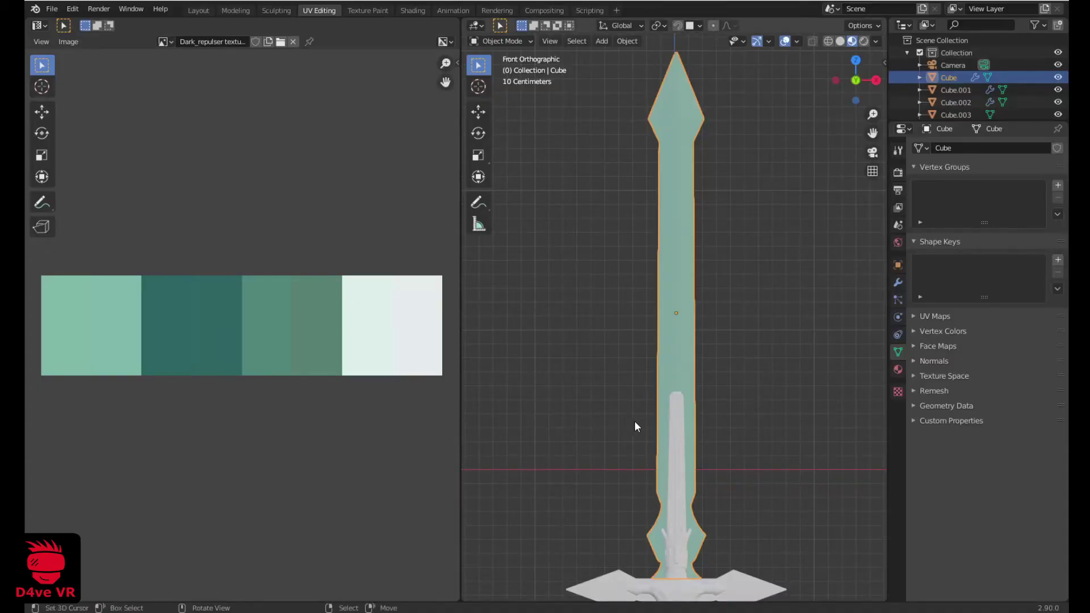
Select the inner blade insert, Cube.002, in the viewport
{"action": "key", "text": "alt+Tab"}
{"action": "key", "text": "alt+Tab"}
{"action": "left_click", "coordinate": [679, 397]}
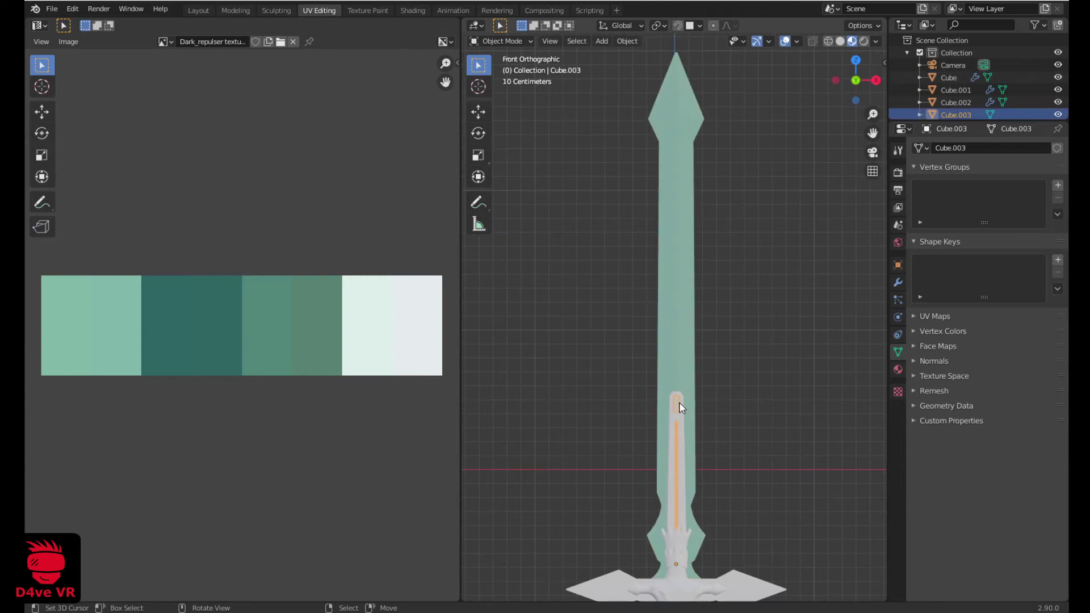
{"action": "middle_click_drag", "start_coordinate": [679, 402], "coordinate": [714, 350], "text": "shift"}
{"action": "scroll", "coordinate": [717, 345], "scroll_direction": "up", "scroll_amount": 4}
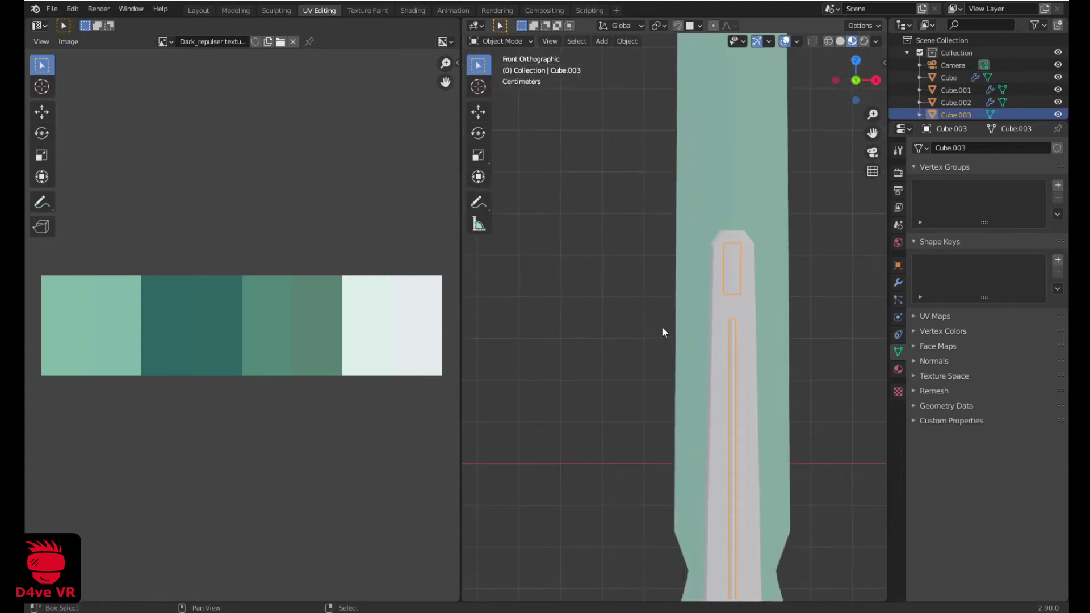
{"action": "scroll", "coordinate": [659, 284], "scroll_direction": "up", "scroll_amount": 2}
{"action": "left_click", "coordinate": [728, 217]}
{"action": "scroll", "coordinate": [701, 261], "scroll_direction": "down", "scroll_amount": 2}
{"action": "key", "text": "Tab"}
{"action": "scroll", "coordinate": [700, 268], "scroll_direction": "down", "scroll_amount": 1}
{"action": "scroll", "coordinate": [699, 268], "scroll_direction": "up", "scroll_amount": 3}
{"action": "key", "text": "Tab"}
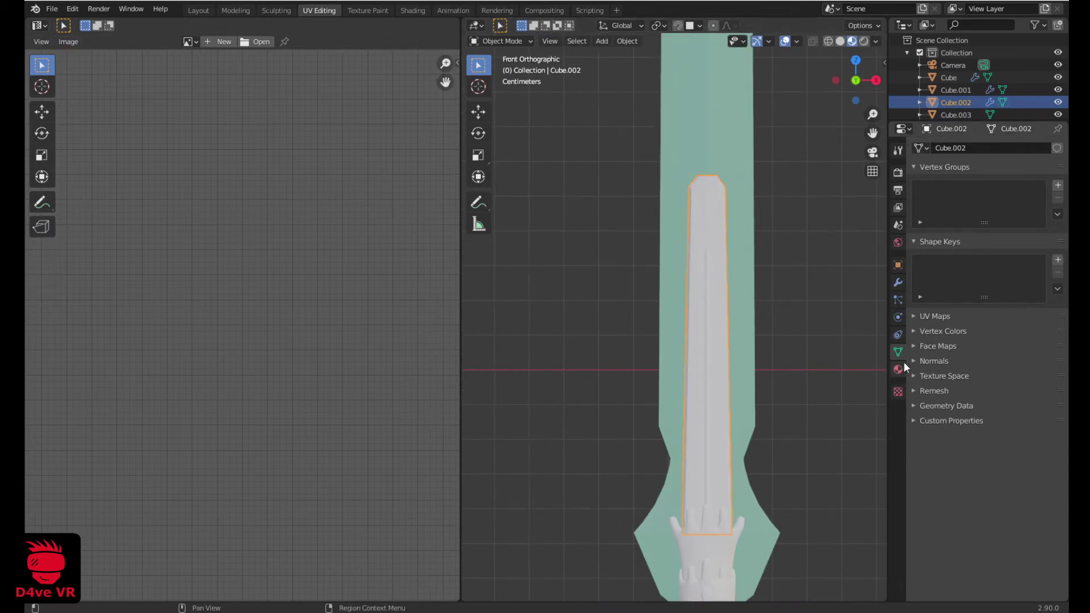
Assign the existing 'Material' to Cube.002 in Material Properties
{"action": "left_click", "coordinate": [898, 369]}
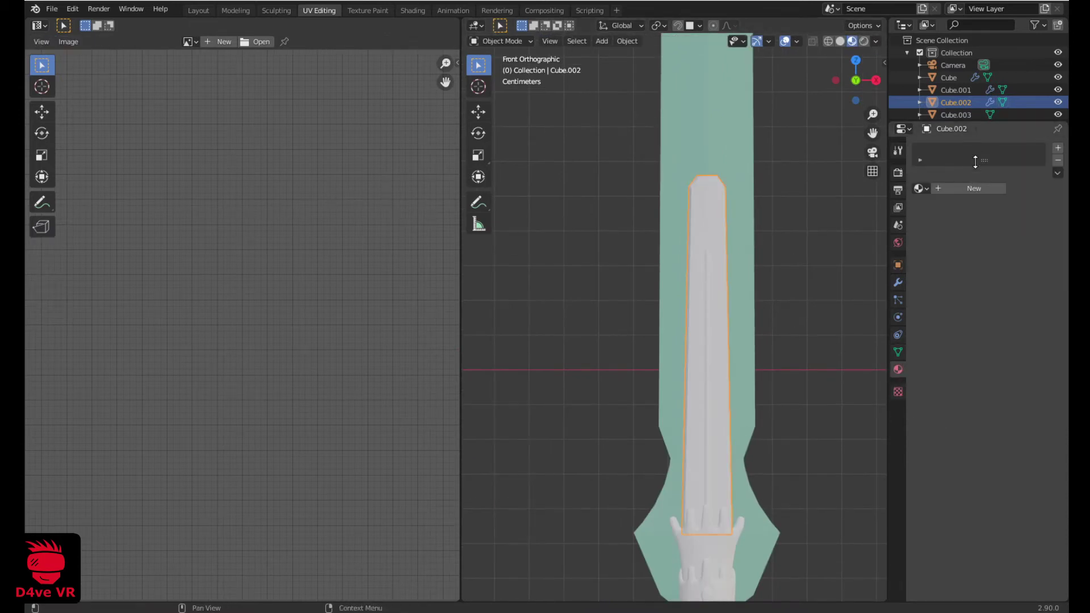
{"action": "left_click_drag", "start_coordinate": [983, 161], "coordinate": [940, 207]}
{"action": "left_click", "coordinate": [919, 225]}
{"action": "left_click", "coordinate": [895, 249]}
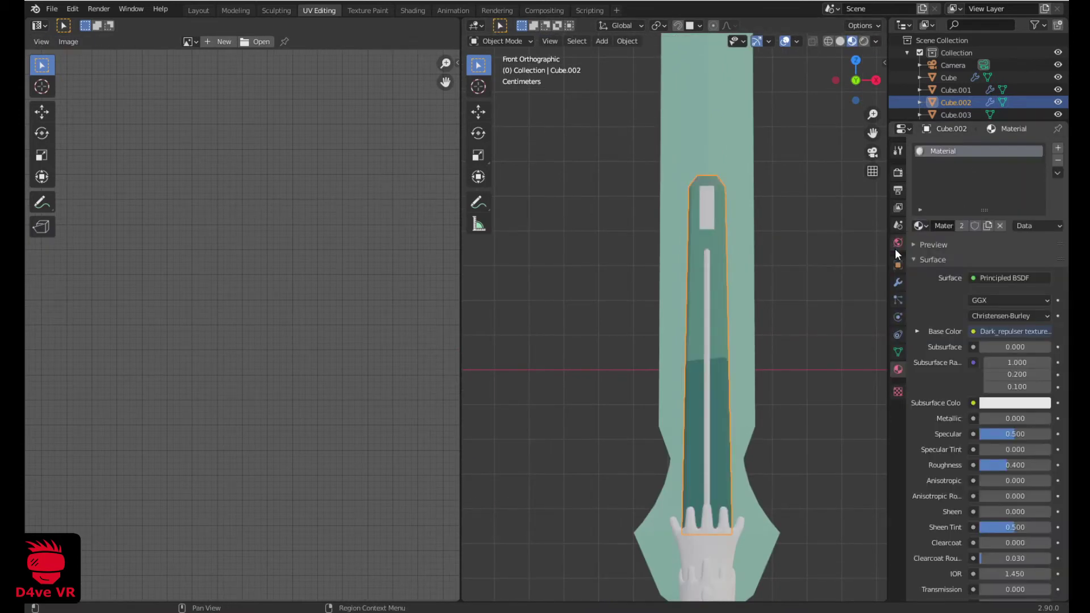
{"action": "key", "text": "Tab"}
{"action": "scroll", "coordinate": [676, 293], "scroll_direction": "down", "scroll_amount": 1}
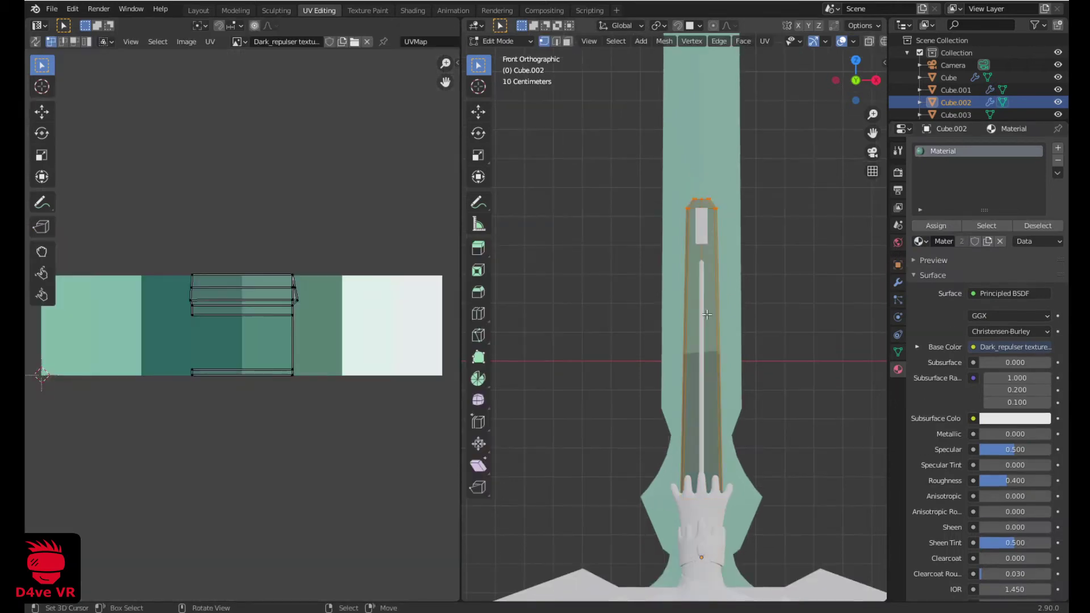
Collapse all the insert's UVs to a point, place it on the dark teal swatch
{"action": "key", "text": "a"}
{"action": "key", "text": "s"}
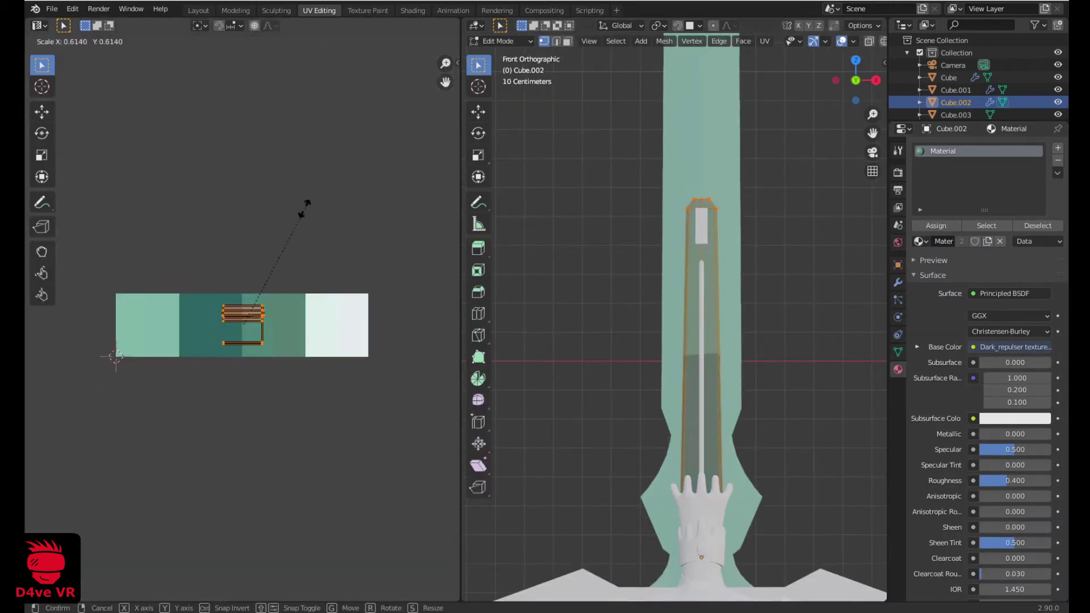
{"action": "left_click", "coordinate": [288, 247]}
{"action": "key", "text": "s"}
{"action": "key", "text": "0"}
{"action": "key", "text": "Return"}
{"action": "key", "text": "g"}
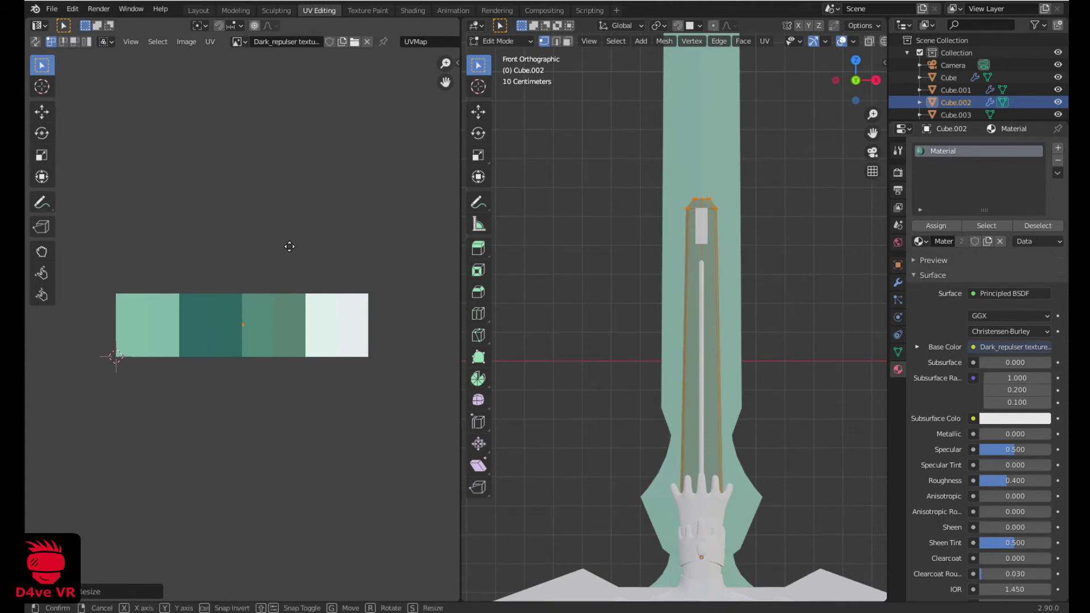
{"action": "left_click", "coordinate": [254, 248]}
{"action": "scroll", "coordinate": [662, 307], "scroll_direction": "up", "scroll_amount": 2}
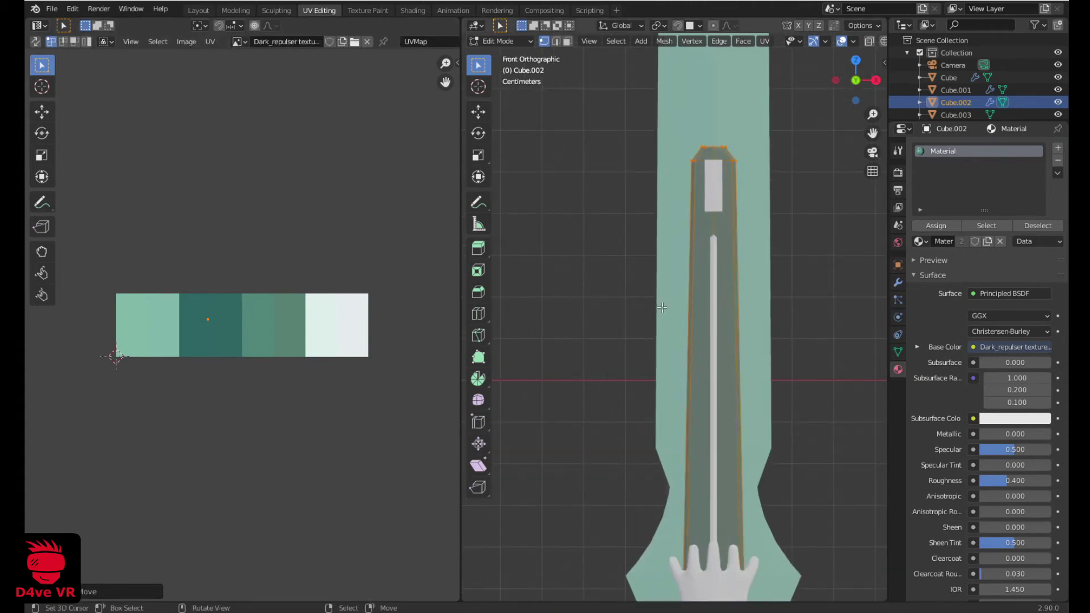
{"action": "key", "text": "Tab"}
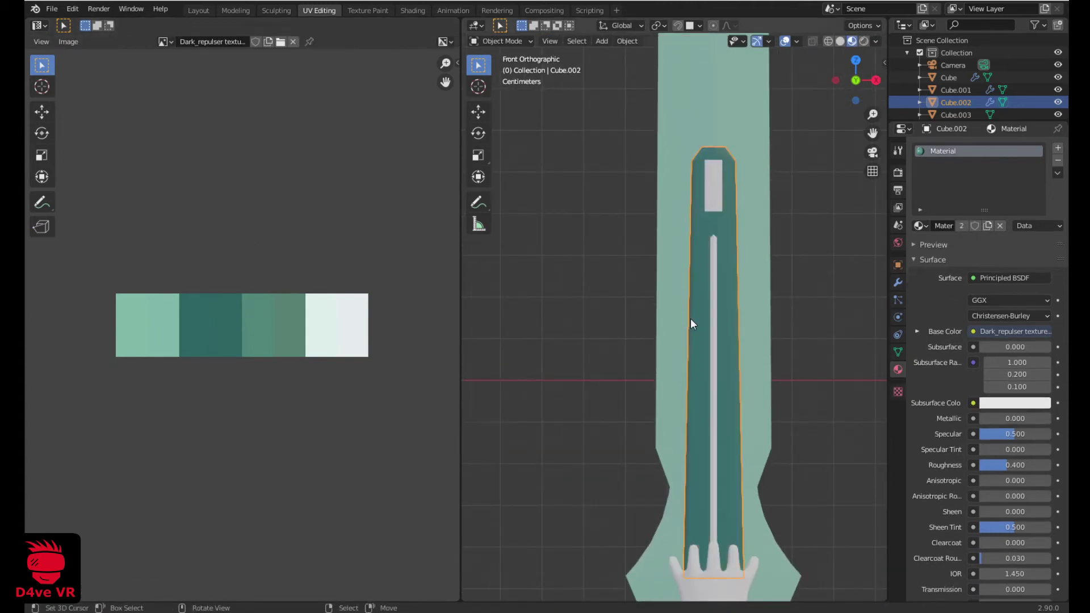
Clear the selection and raise the Principled BSDF Metallic value to 1.000
{"action": "middle_click_drag", "start_coordinate": [690, 318], "coordinate": [738, 325]}
{"action": "key", "text": "alt+a"}
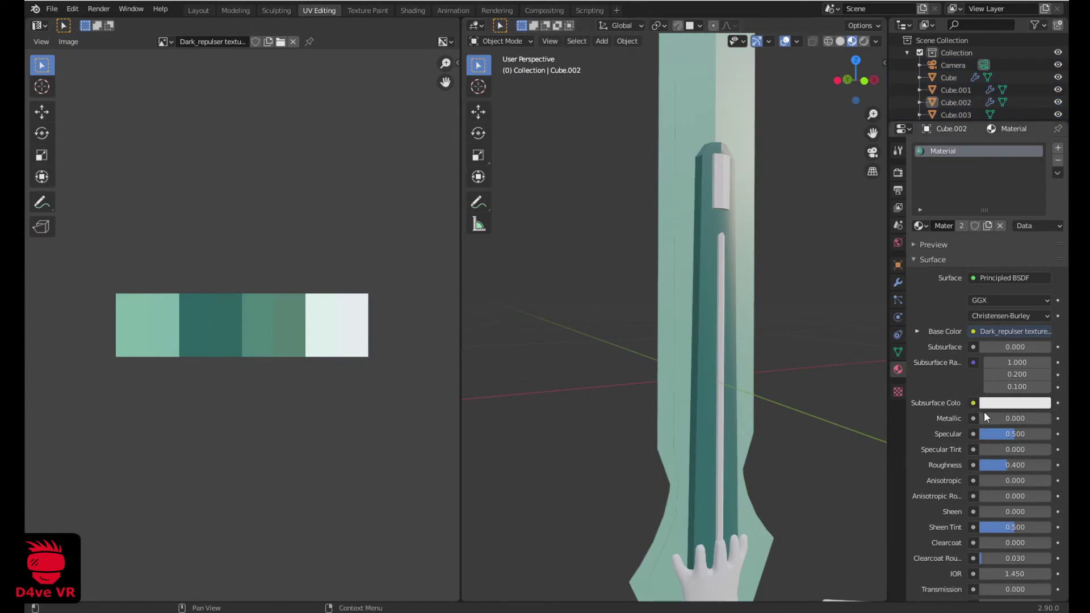
{"action": "left_click_drag", "start_coordinate": [990, 417], "coordinate": [1050, 418]}
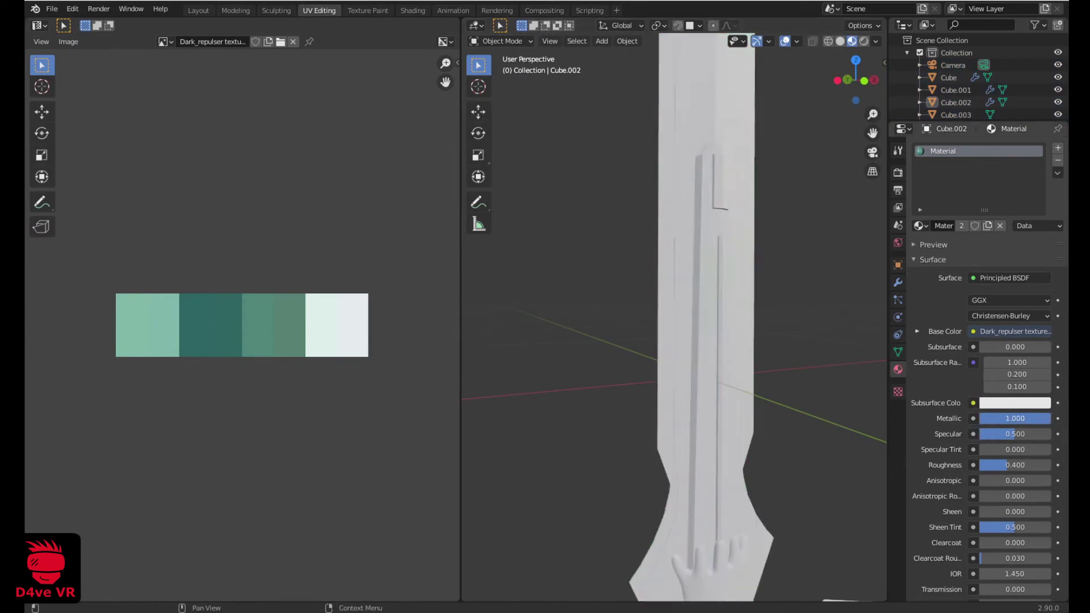
{"action": "scroll", "coordinate": [951, 414], "scroll_direction": "down", "scroll_amount": 1}
{"action": "left_click_drag", "start_coordinate": [999, 394], "coordinate": [1052, 396]}
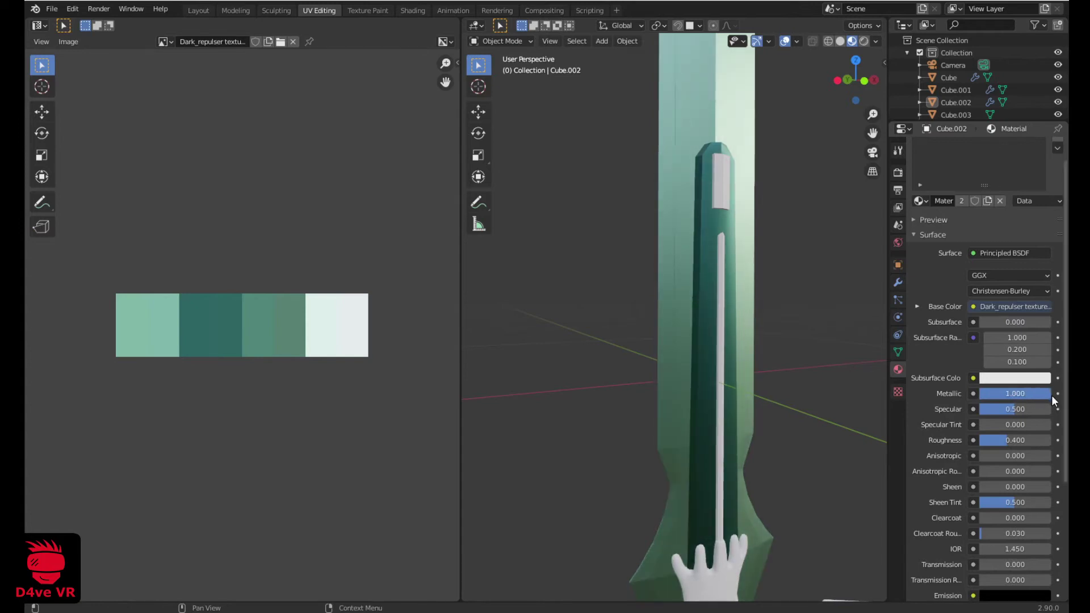
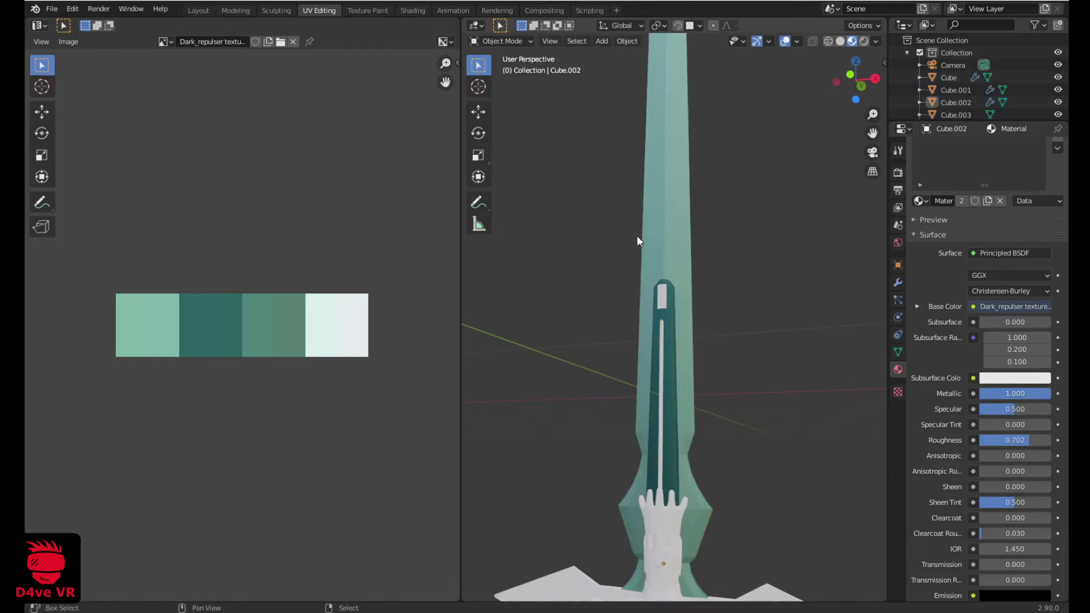
Switch to the teal sword reference photo in the image viewer
{"action": "key", "text": "alt+Tab"}
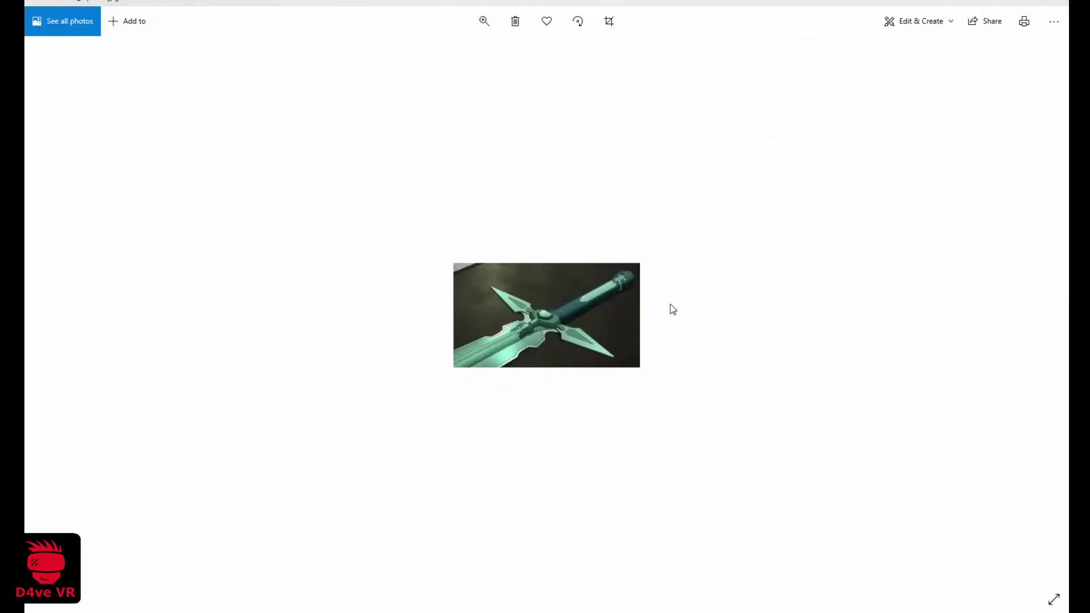
Select the groove piece Cube.003 and assign it the existing palette 'Material'
{"action": "key", "text": "alt+Tab"}
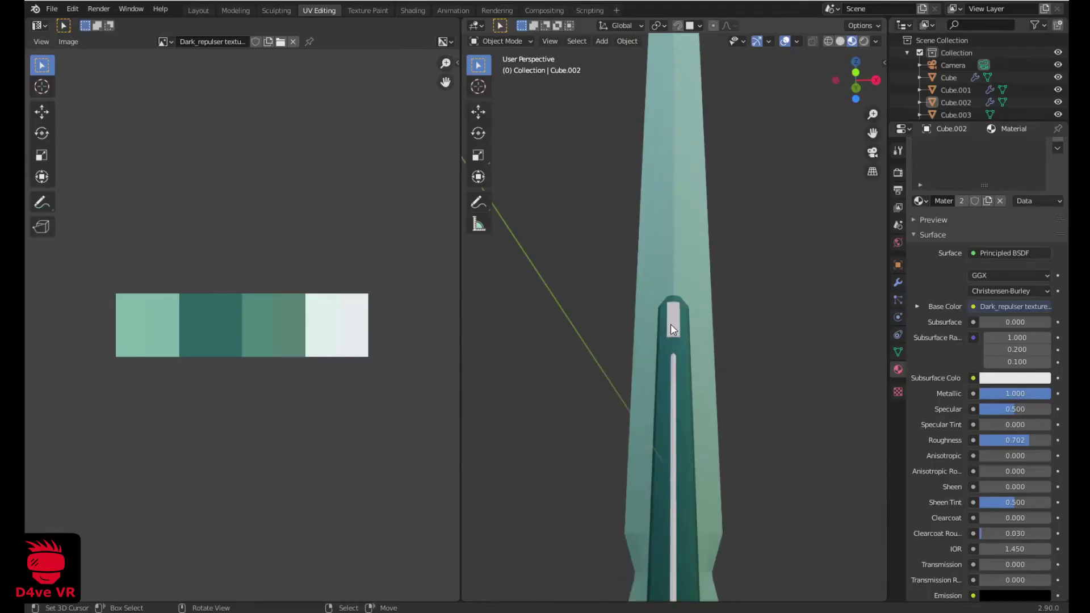
{"action": "left_click", "coordinate": [672, 325]}
{"action": "key", "text": "Tab"}
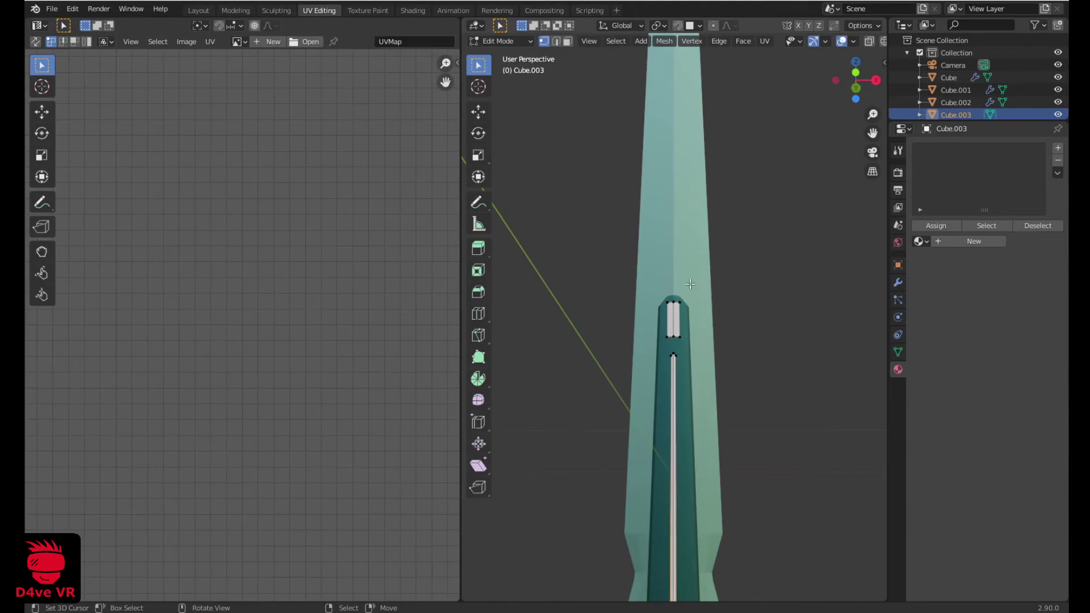
{"action": "key", "text": "Tab"}
{"action": "left_click", "coordinate": [918, 226]}
{"action": "left_click", "coordinate": [891, 246]}
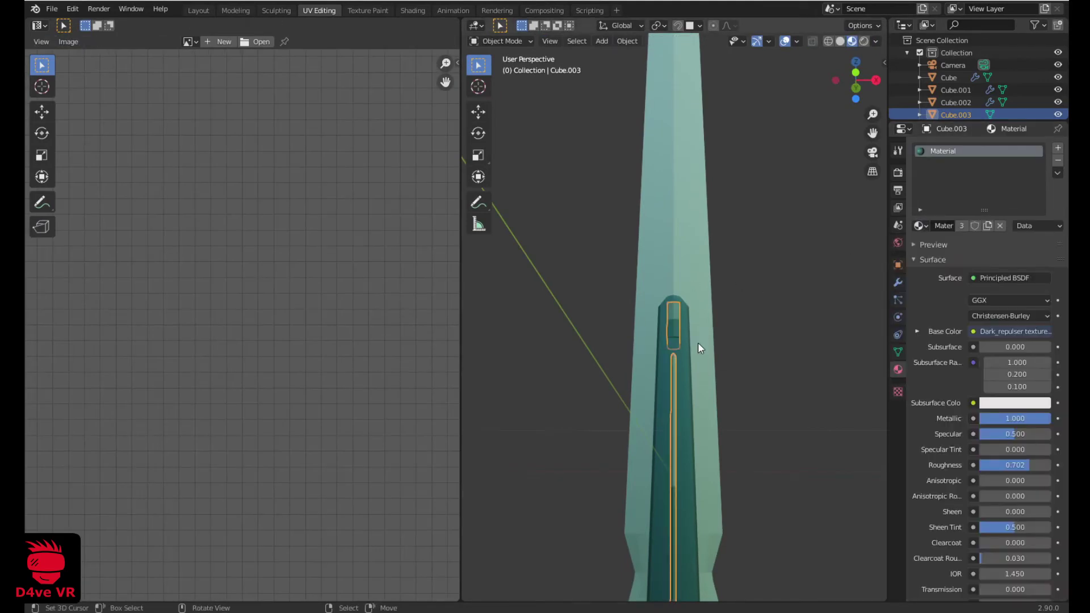
Collapse all of Cube.003's UVs to a single point with scale 0
{"action": "key", "text": "Tab"}
{"action": "scroll", "coordinate": [703, 340], "scroll_direction": "down", "scroll_amount": 3}
{"action": "key", "text": "a"}
{"action": "scroll", "coordinate": [341, 205], "scroll_direction": "up", "scroll_amount": 2}
{"action": "key", "text": "a"}
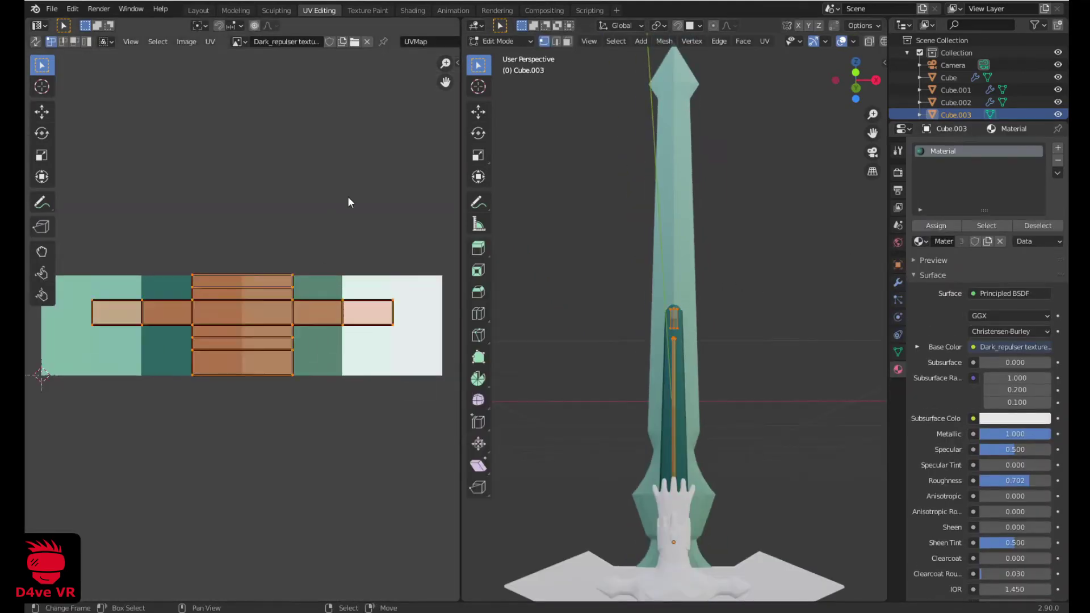
{"action": "key", "text": "s"}
{"action": "key", "text": "0"}
{"action": "key", "text": "Return"}
{"action": "key", "text": "alt+Tab"}
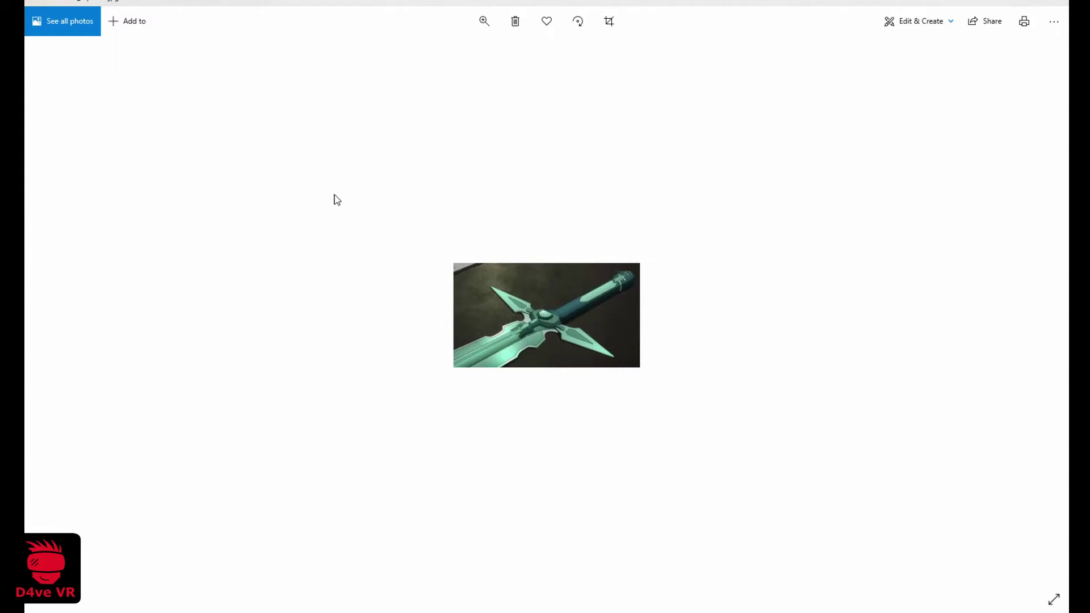
{"action": "key", "text": "alt+Tab"}
Drop the groove's collapsed UV point on a palette colour and check the result
{"action": "key", "text": "g"}
{"action": "left_click", "coordinate": [236, 225]}
{"action": "key", "text": "Tab"}
{"action": "middle_click_drag", "start_coordinate": [668, 284], "coordinate": [697, 319]}
{"action": "key", "text": "a"}
{"action": "key", "text": "alt+a"}
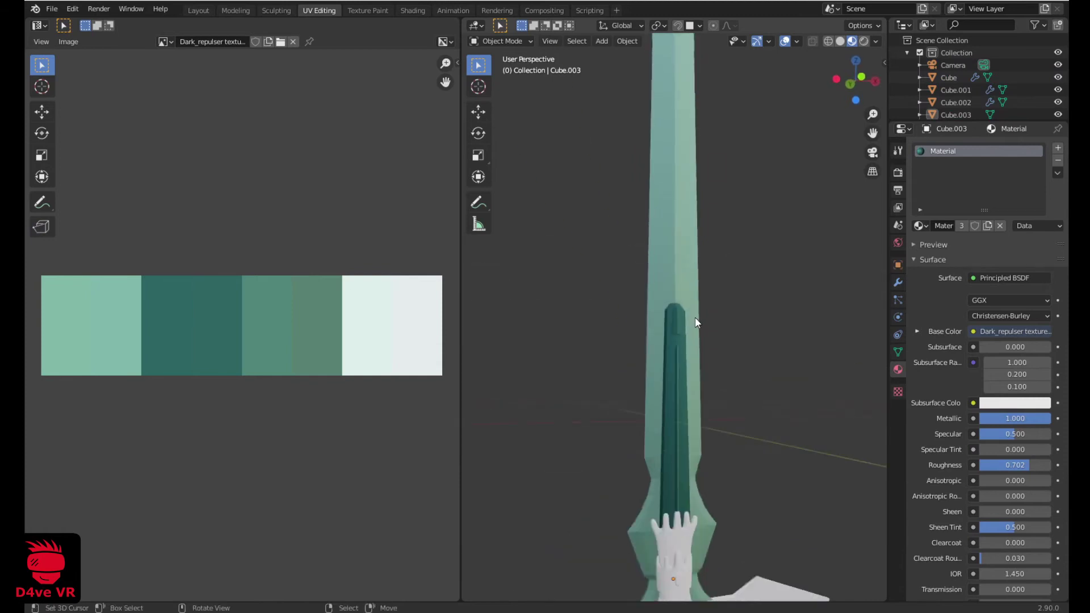
Move the groove's UV point onto the dark teal swatch and inspect the groove
{"action": "scroll", "coordinate": [696, 319], "scroll_direction": "up", "scroll_amount": 5}
{"action": "key", "text": "Tab"}
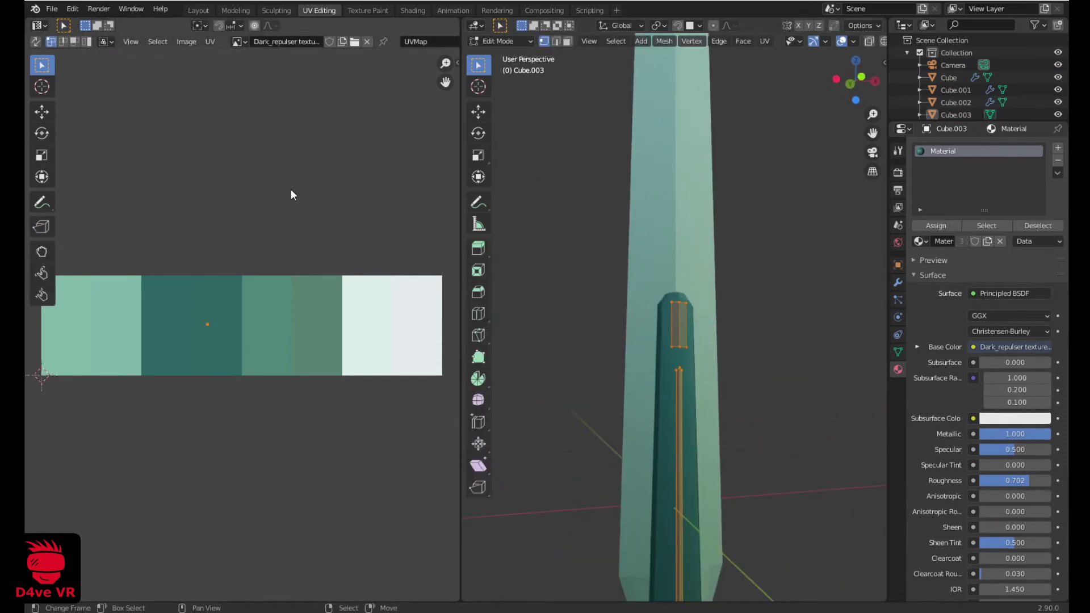
{"action": "key", "text": "g"}
{"action": "left_click", "coordinate": [187, 182]}
{"action": "key", "text": "Tab"}
{"action": "scroll", "coordinate": [703, 241], "scroll_direction": "down", "scroll_amount": 5}
{"action": "middle_click_drag", "start_coordinate": [703, 242], "coordinate": [670, 273]}
Compare with the reference photo and select the upper hand piece Plane.001
{"action": "key", "text": "alt+Tab"}
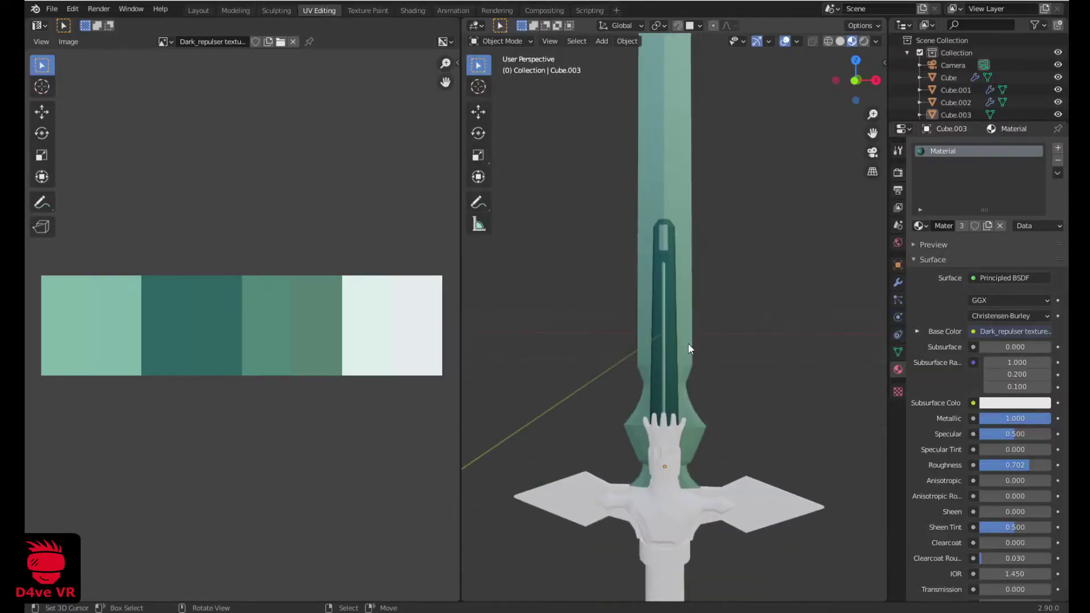
{"action": "scroll", "coordinate": [699, 348], "scroll_direction": "up", "scroll_amount": 2}
{"action": "middle_click_drag", "start_coordinate": [705, 348], "coordinate": [730, 373]}
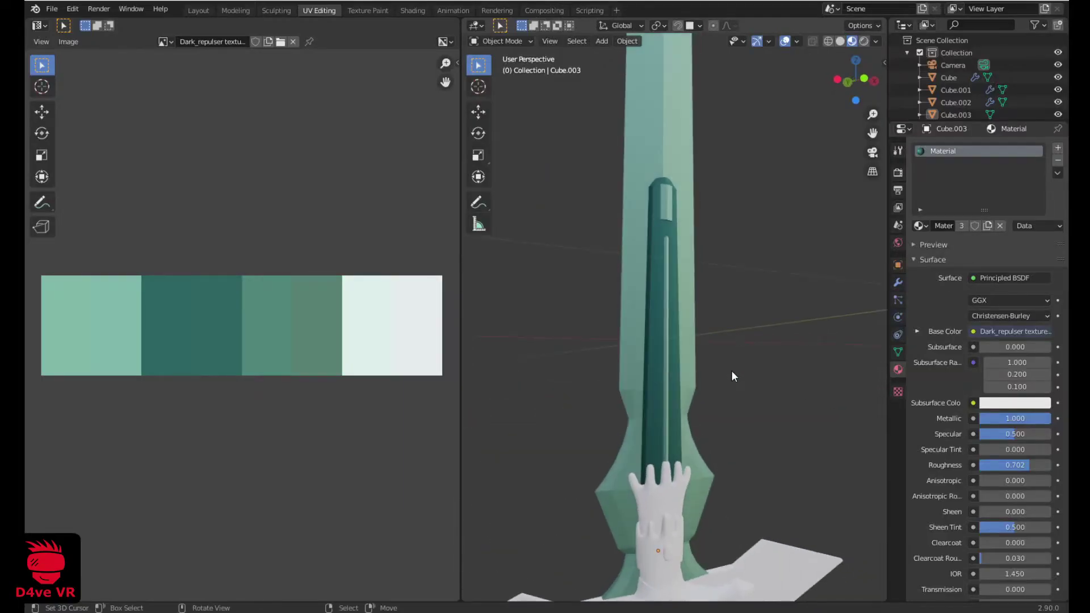
{"action": "middle_click_drag", "start_coordinate": [718, 409], "coordinate": [682, 361]}
{"action": "scroll", "coordinate": [680, 357], "scroll_direction": "up", "scroll_amount": 1}
{"action": "left_click", "coordinate": [673, 379]}
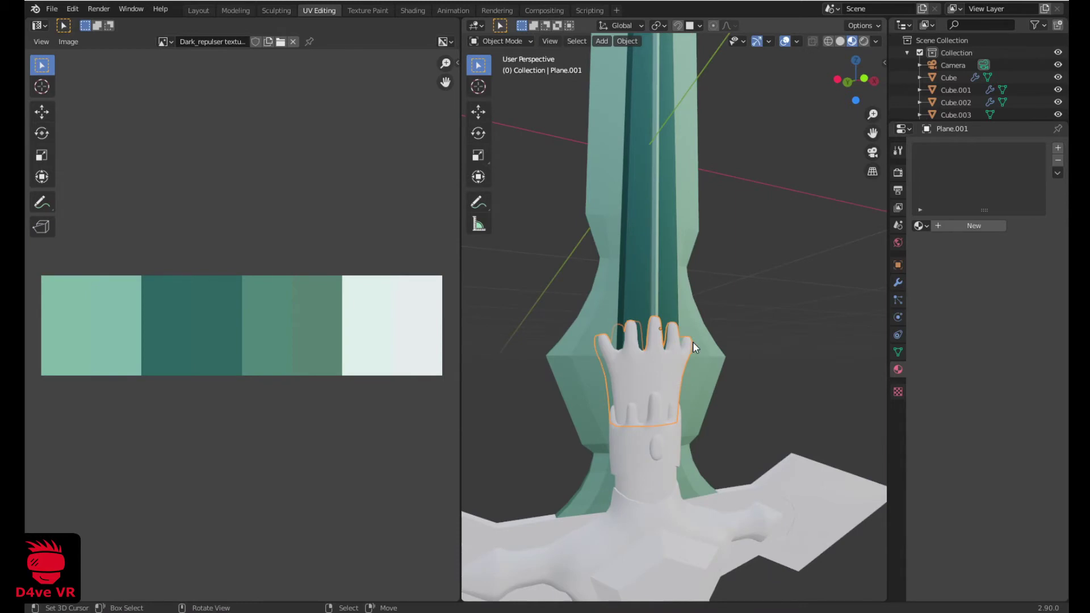
Add a material slot to Plane.001 and give it the palette material
{"action": "key", "text": "Tab"}
{"action": "key", "text": "a"}
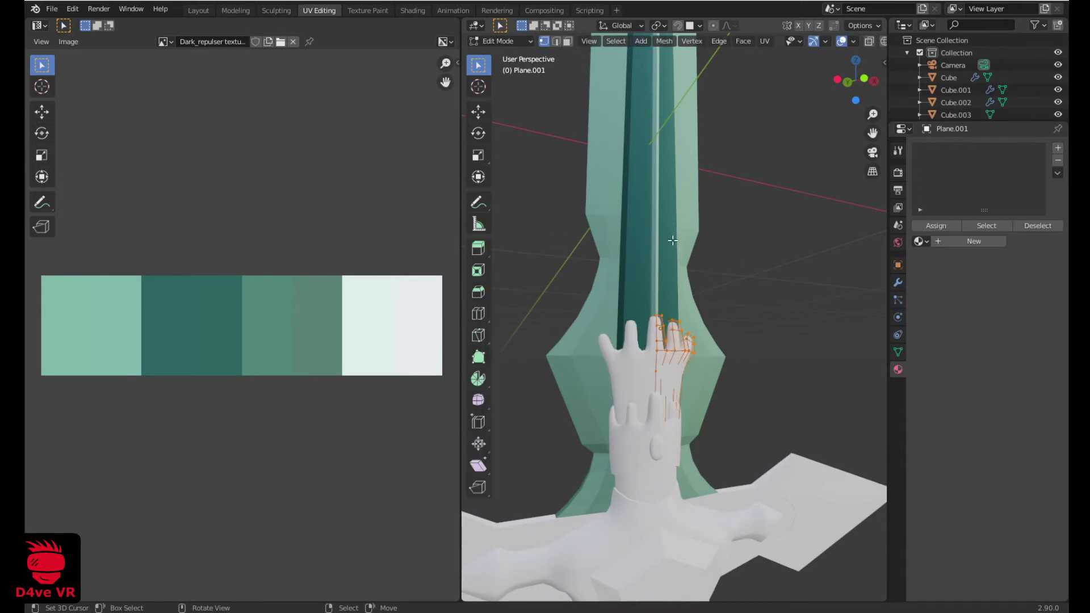
{"action": "scroll", "coordinate": [673, 241], "scroll_direction": "down", "scroll_amount": 3}
{"action": "left_click", "coordinate": [960, 241]}
{"action": "left_click", "coordinate": [920, 241]}
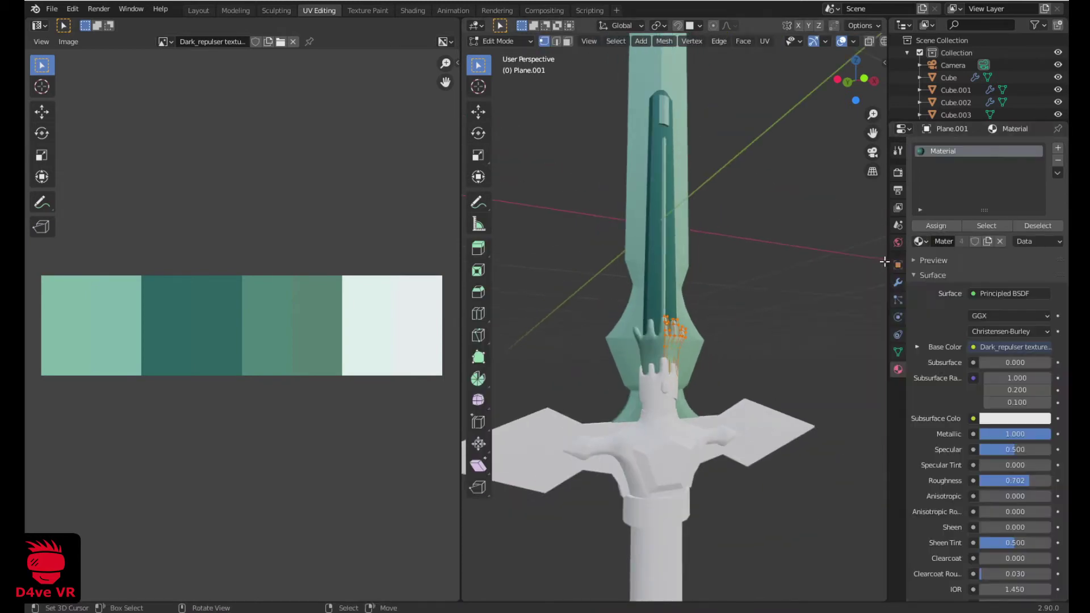
{"action": "scroll", "coordinate": [624, 268], "scroll_direction": "up", "scroll_amount": 2}
{"action": "scroll", "coordinate": [351, 233], "scroll_direction": "down", "scroll_amount": 4}
{"action": "scroll", "coordinate": [308, 224], "scroll_direction": "up", "scroll_amount": 3}
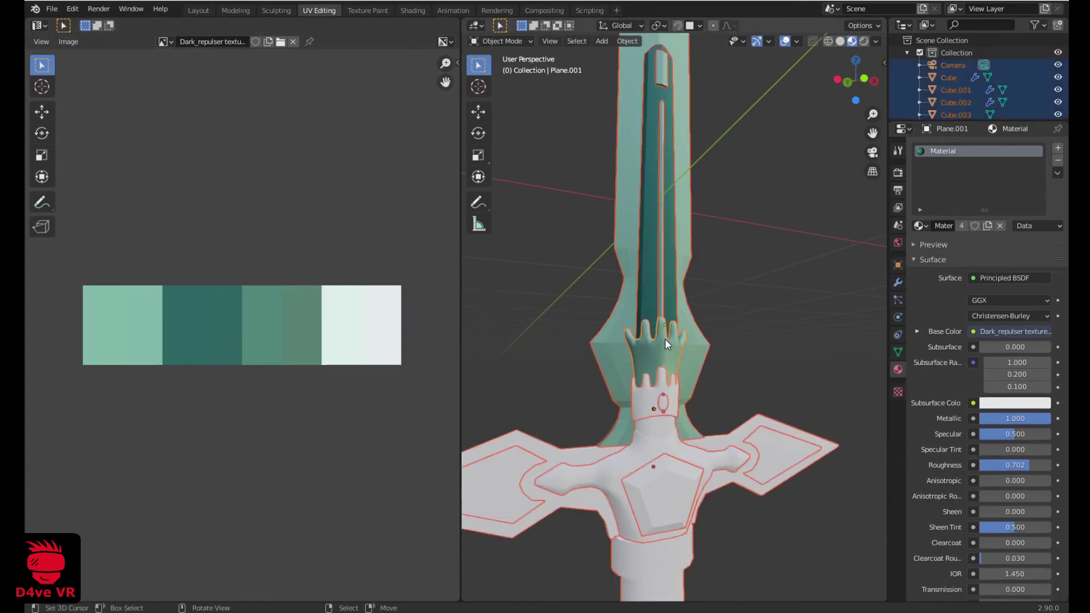
{"action": "scroll", "coordinate": [292, 276], "scroll_direction": "down", "scroll_amount": 7}
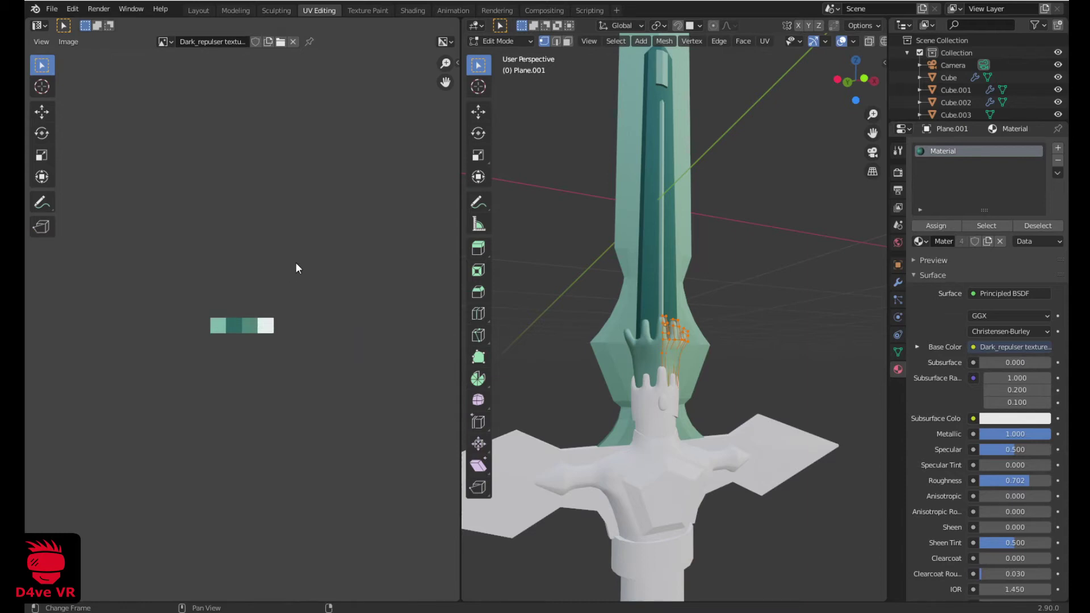
{"action": "scroll", "coordinate": [672, 387], "scroll_direction": "up", "scroll_amount": 6}
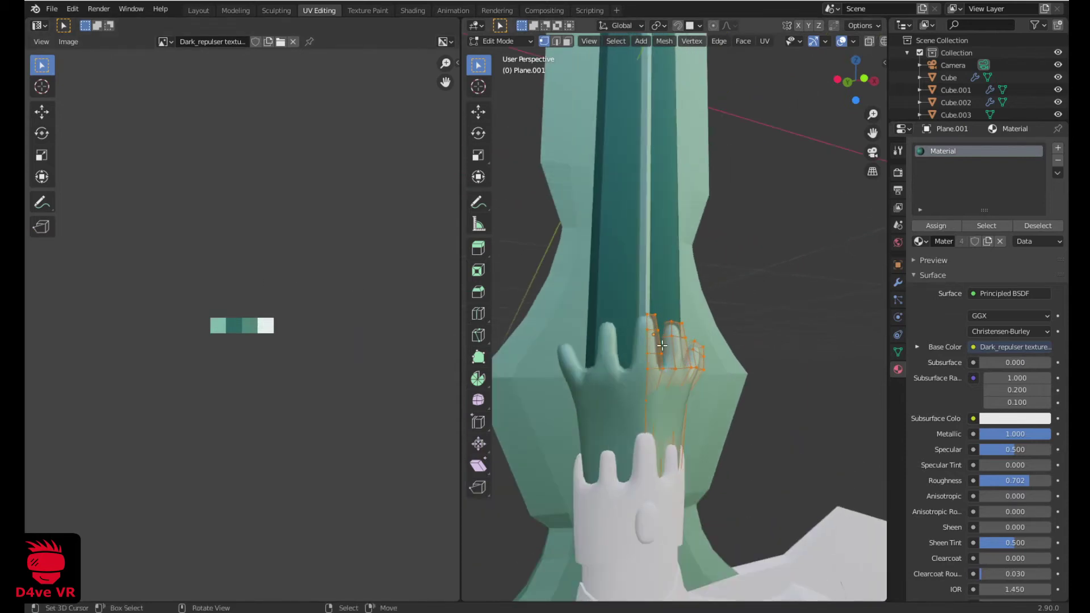
{"action": "key", "text": "Tab"}
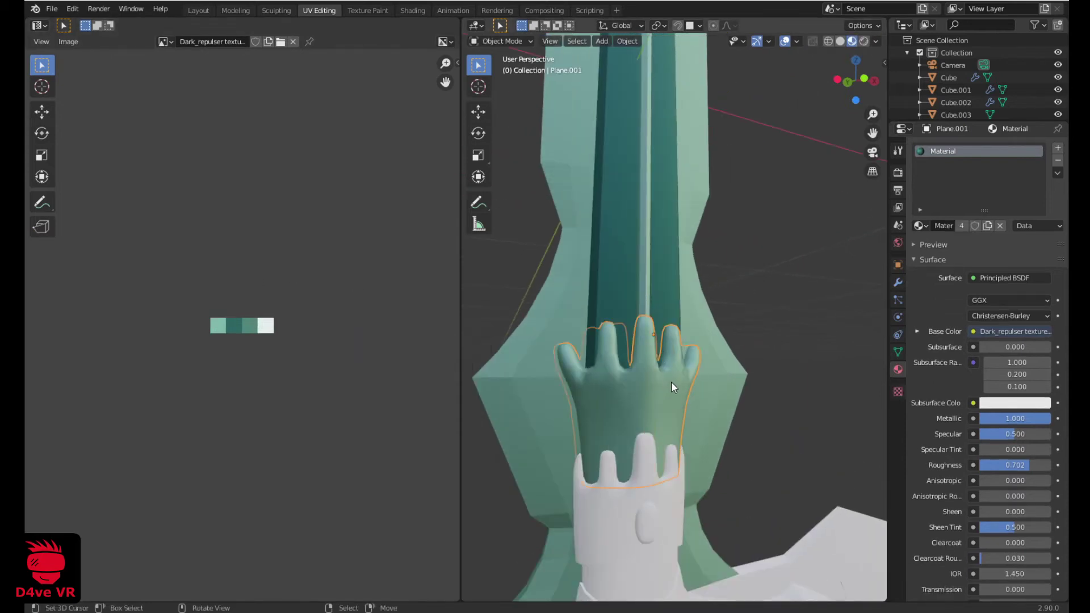
{"action": "left_click", "coordinate": [899, 281]}
Unwrap the hand mesh Plane.001 into the UV editor
{"action": "middle_click_drag", "start_coordinate": [693, 305], "coordinate": [737, 316]}
{"action": "key", "text": "Tab"}
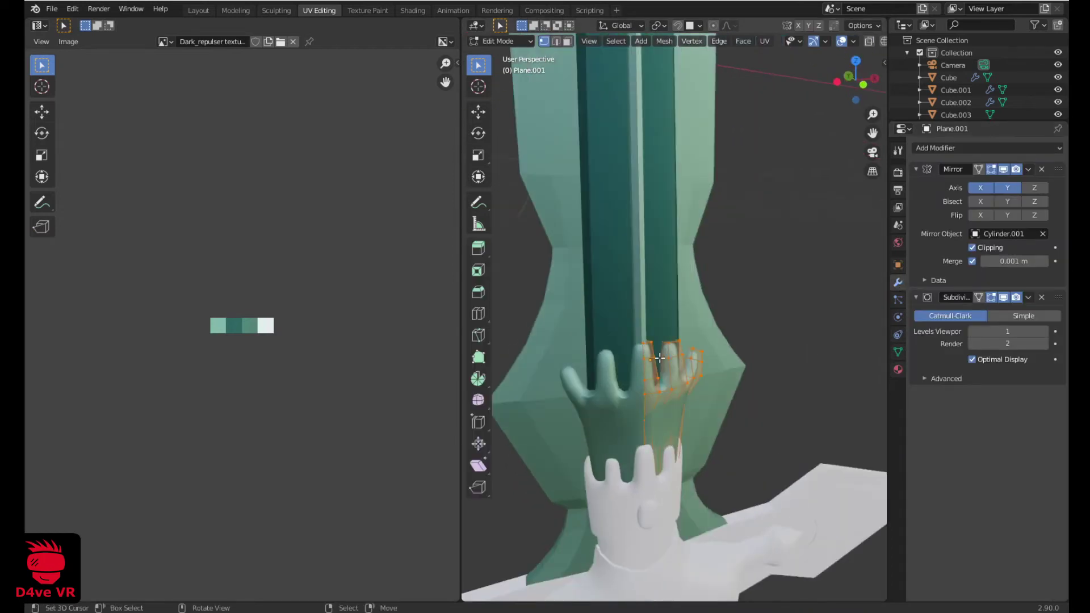
{"action": "key", "text": "u"}
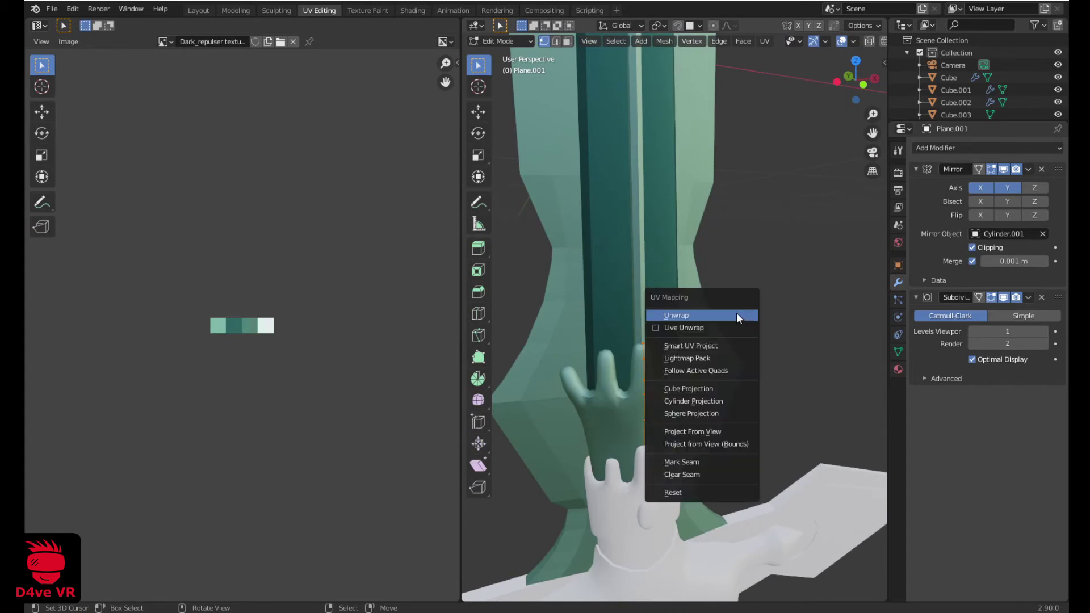
{"action": "left_click", "coordinate": [737, 314]}
{"action": "scroll", "coordinate": [165, 312], "scroll_direction": "up", "scroll_amount": 6}
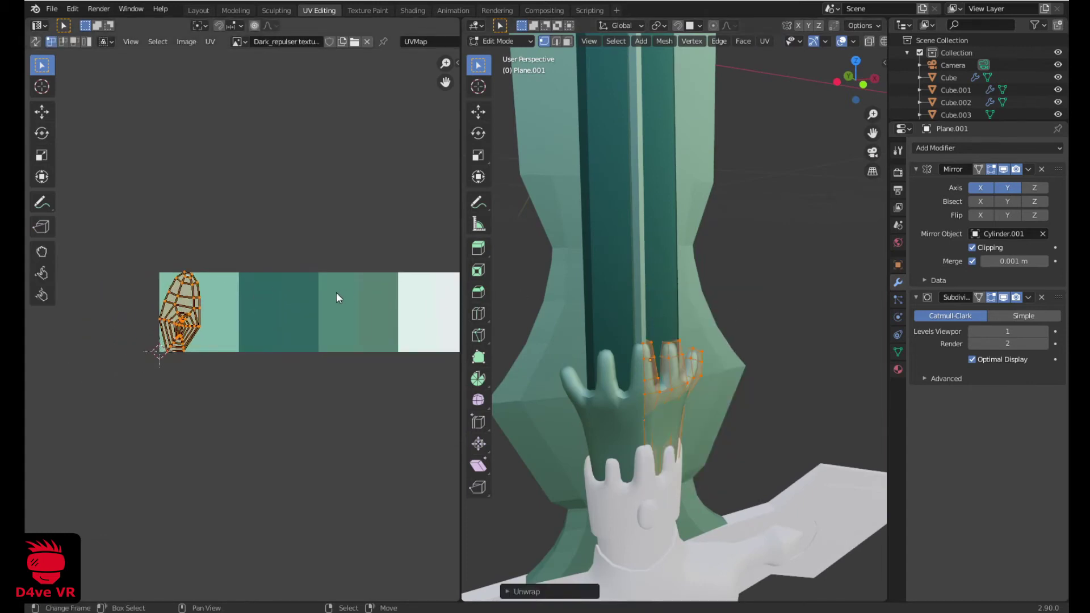
{"action": "middle_click_drag", "start_coordinate": [270, 290], "coordinate": [181, 329]}
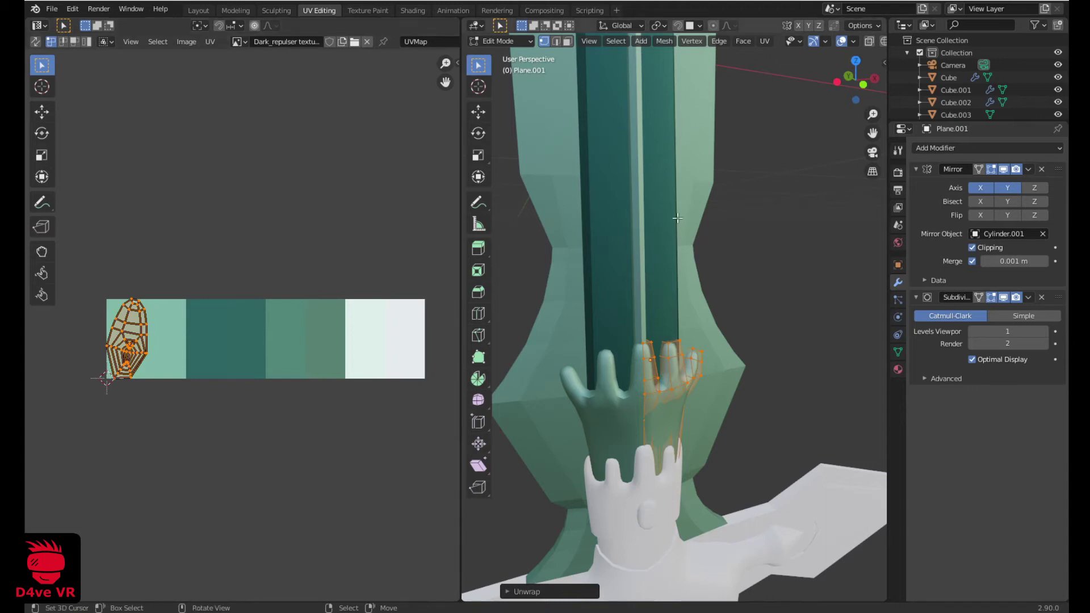
{"action": "key", "text": "u"}
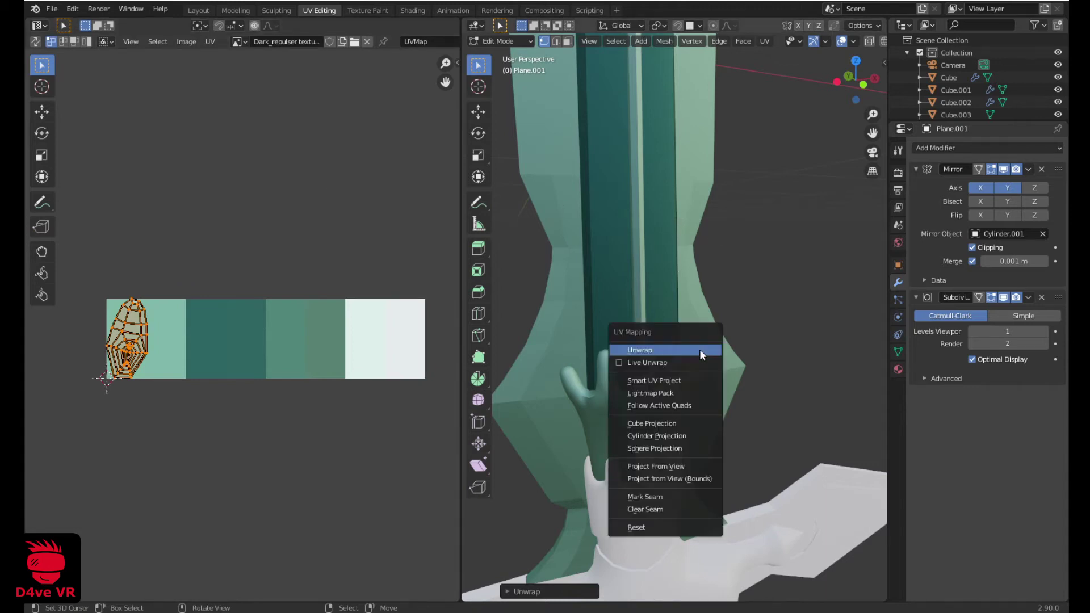
{"action": "left_click", "coordinate": [663, 349]}
Collapse the hand's UVs to a point and place it on the dark teal swatch
{"action": "key", "text": "s"}
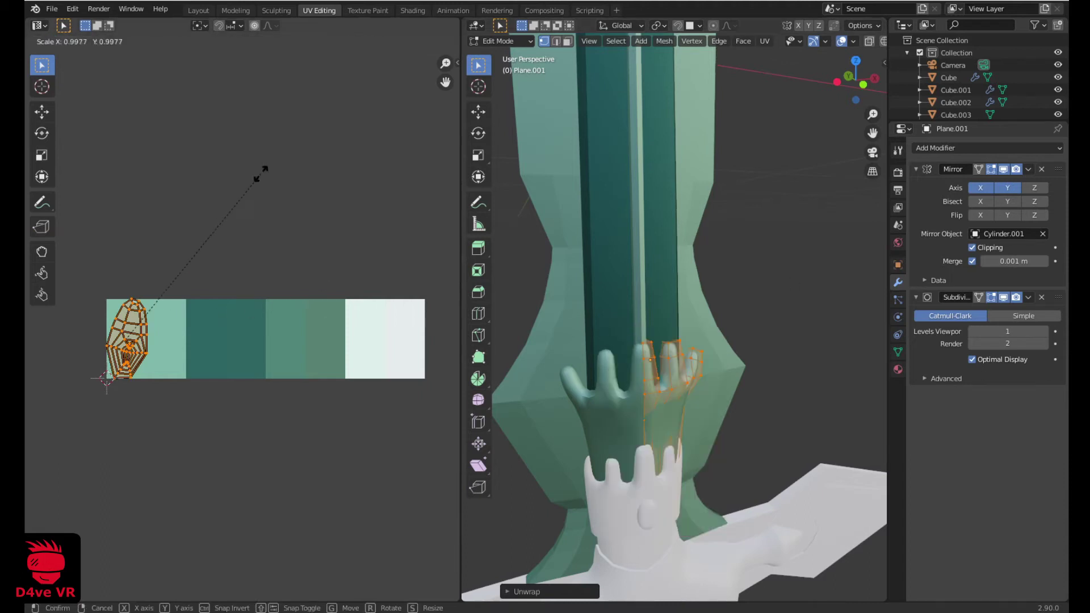
{"action": "right_click", "coordinate": [261, 173]}
{"action": "scroll", "coordinate": [214, 221], "scroll_direction": "down", "scroll_amount": 1}
{"action": "scroll", "coordinate": [189, 236], "scroll_direction": "down", "scroll_amount": 1}
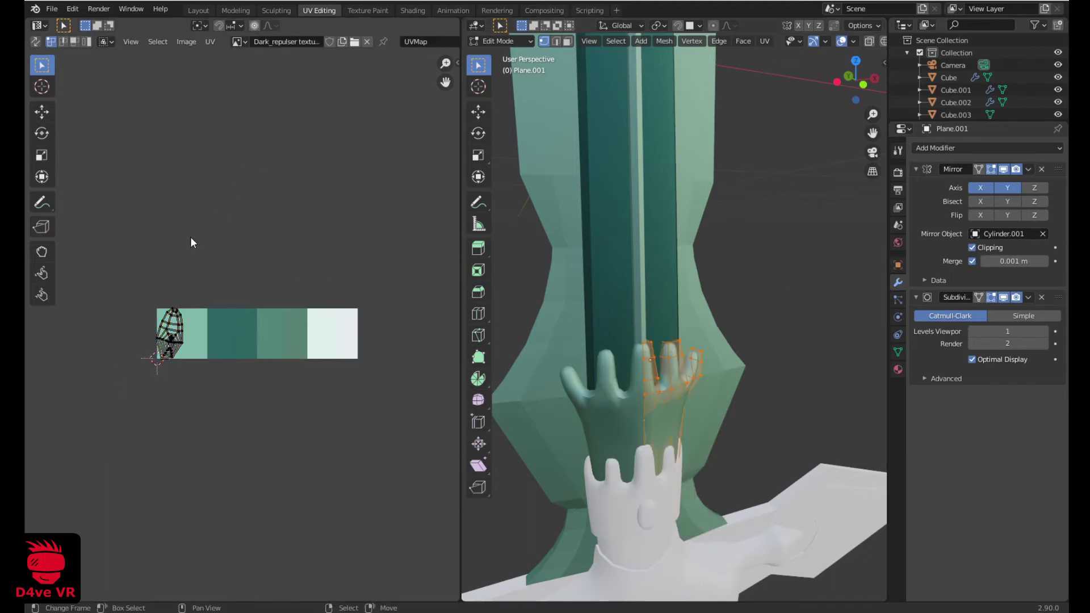
{"action": "scroll", "coordinate": [182, 235], "scroll_direction": "up", "scroll_amount": 3}
{"action": "scroll", "coordinate": [194, 216], "scroll_direction": "down", "scroll_amount": 1}
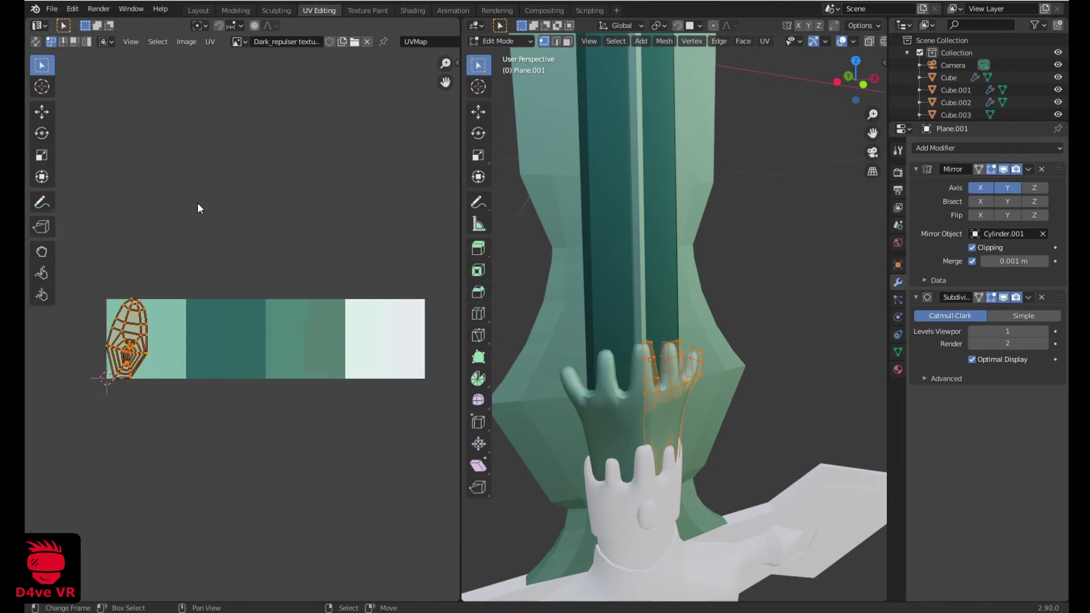
{"action": "key", "text": "s"}
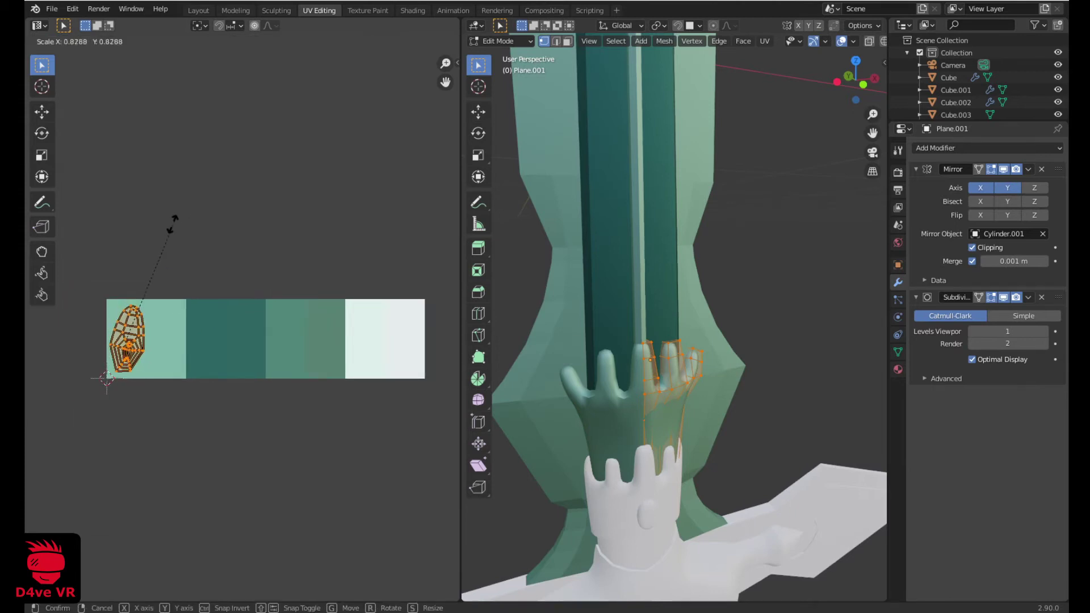
{"action": "key", "text": "0"}
{"action": "key", "text": "Return"}
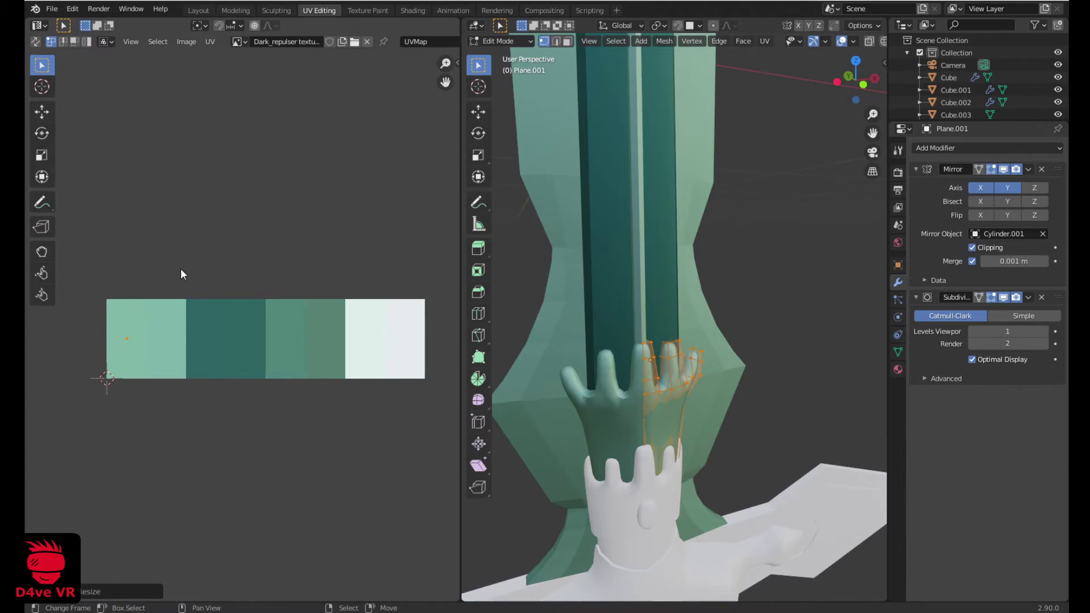
{"action": "key", "text": "g"}
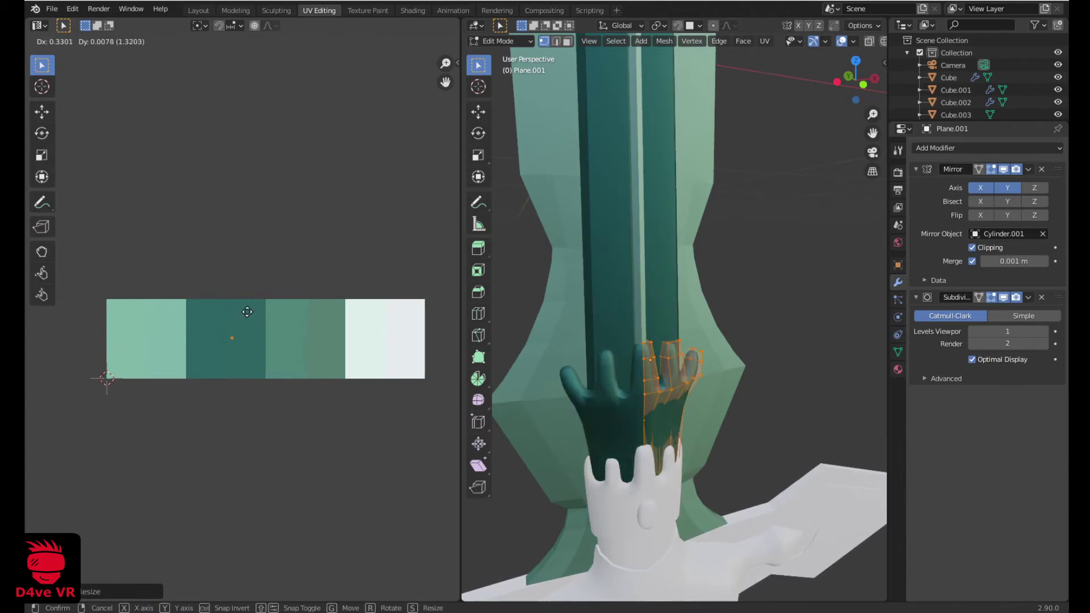
{"action": "left_click", "coordinate": [247, 312]}
{"action": "key", "text": "Tab"}
Clear the selection and start editing the white lower hand piece
{"action": "key", "text": "a"}
{"action": "middle_click_drag", "start_coordinate": [723, 354], "coordinate": [659, 301]}
{"action": "key", "text": "a"}
{"action": "scroll", "coordinate": [670, 352], "scroll_direction": "up", "scroll_amount": 3}
{"action": "left_click", "coordinate": [678, 418]}
{"action": "key", "text": "Tab"}
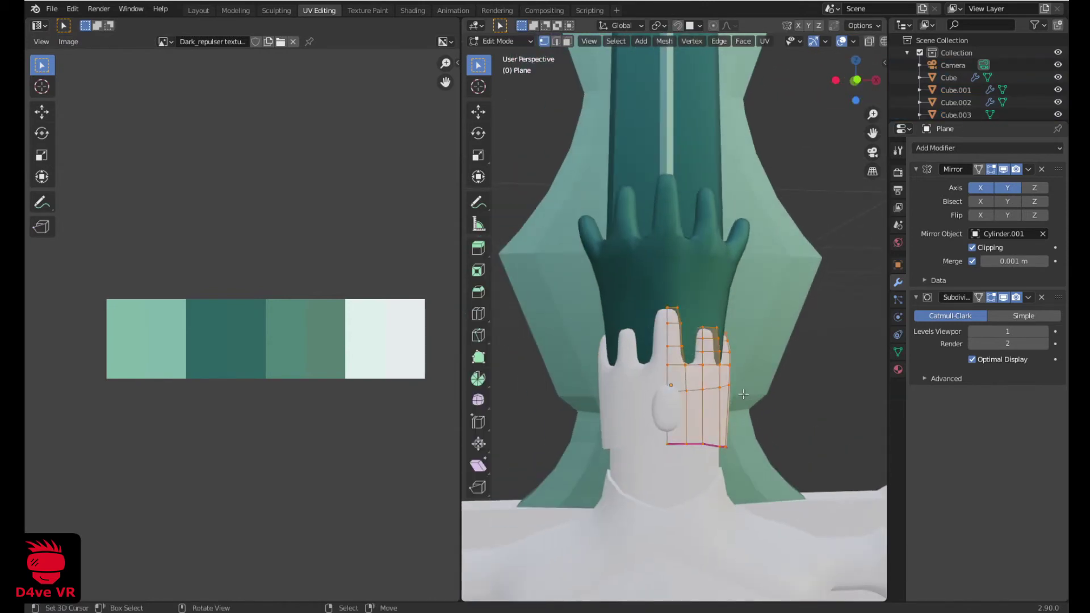
Unwrap the lower hand Plane and collapse its UVs to a point with S 0
{"action": "key", "text": "u"}
{"action": "left_click", "coordinate": [760, 309]}
{"action": "scroll", "coordinate": [386, 250], "scroll_direction": "down", "scroll_amount": 3}
{"action": "type", "text": "s0"}
{"action": "key", "text": "Return"}
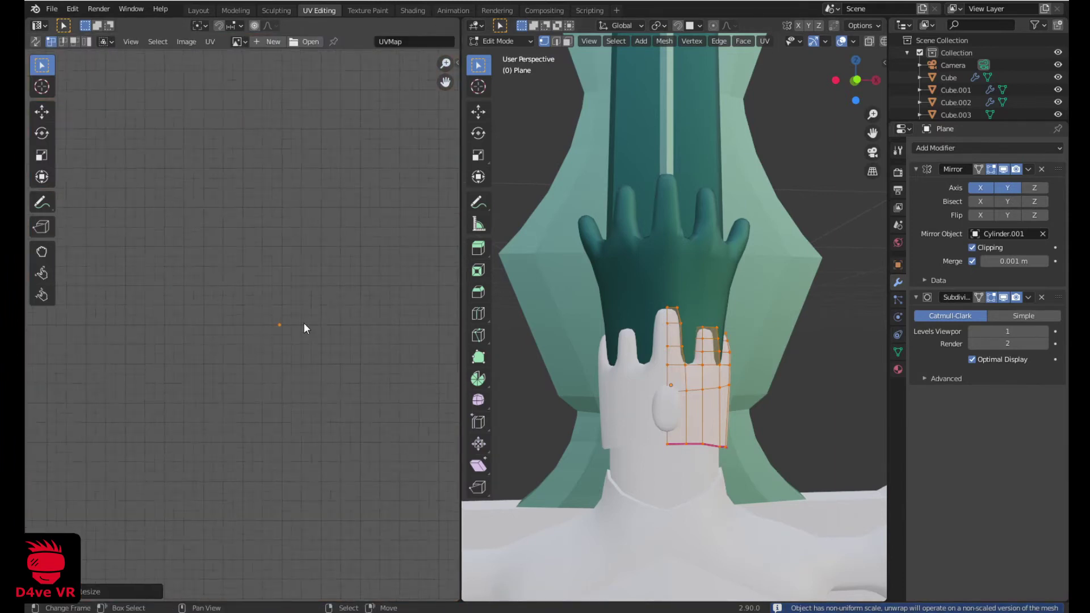
{"action": "middle_click_drag", "start_coordinate": [349, 340], "coordinate": [172, 329]}
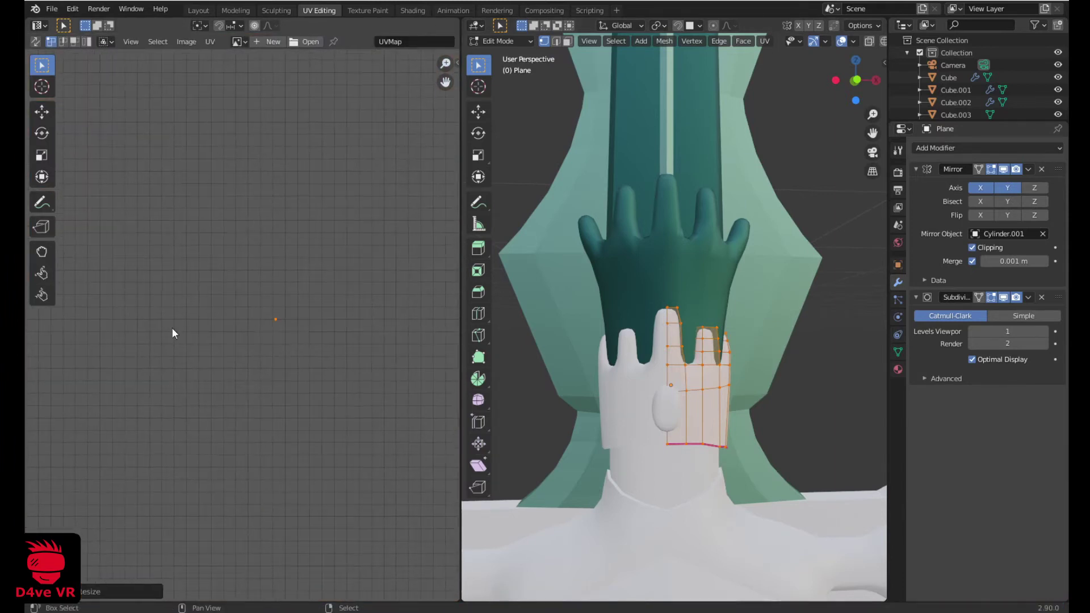
Assign the palette 'Material' to the Plane and compare against the reference photo
{"action": "left_click", "coordinate": [898, 369]}
{"action": "left_click", "coordinate": [920, 241]}
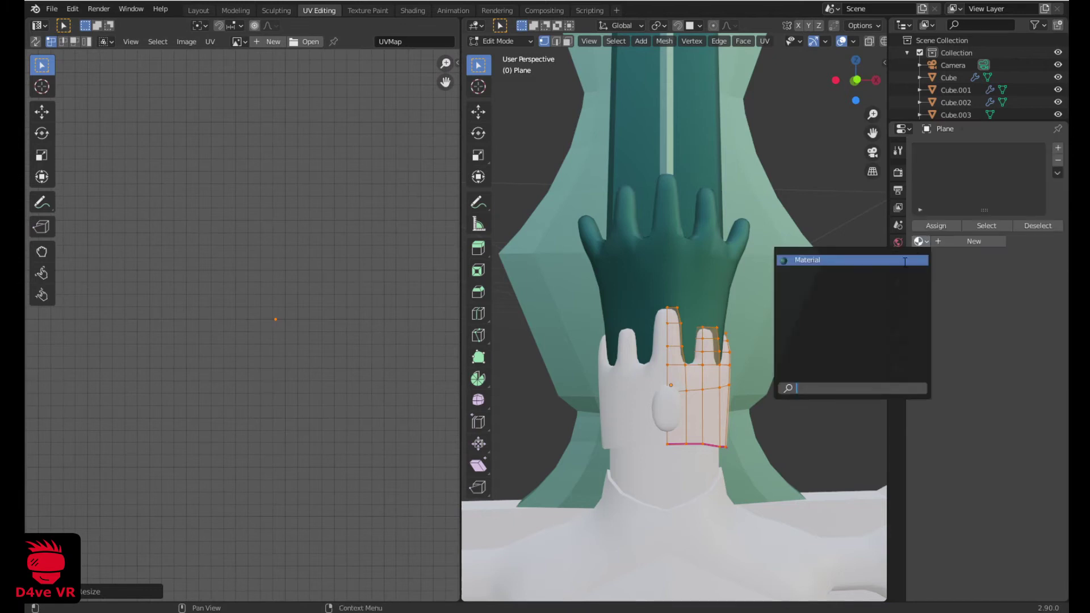
{"action": "left_click", "coordinate": [905, 260]}
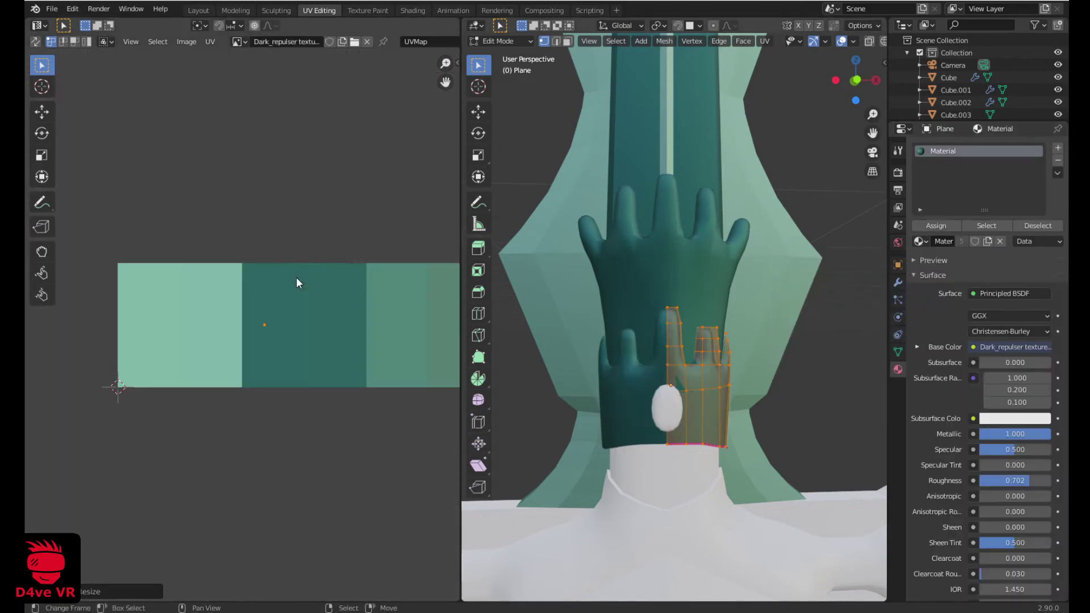
{"action": "scroll", "coordinate": [332, 257], "scroll_direction": "down", "scroll_amount": 1}
{"action": "middle_click_drag", "start_coordinate": [300, 256], "coordinate": [220, 282]}
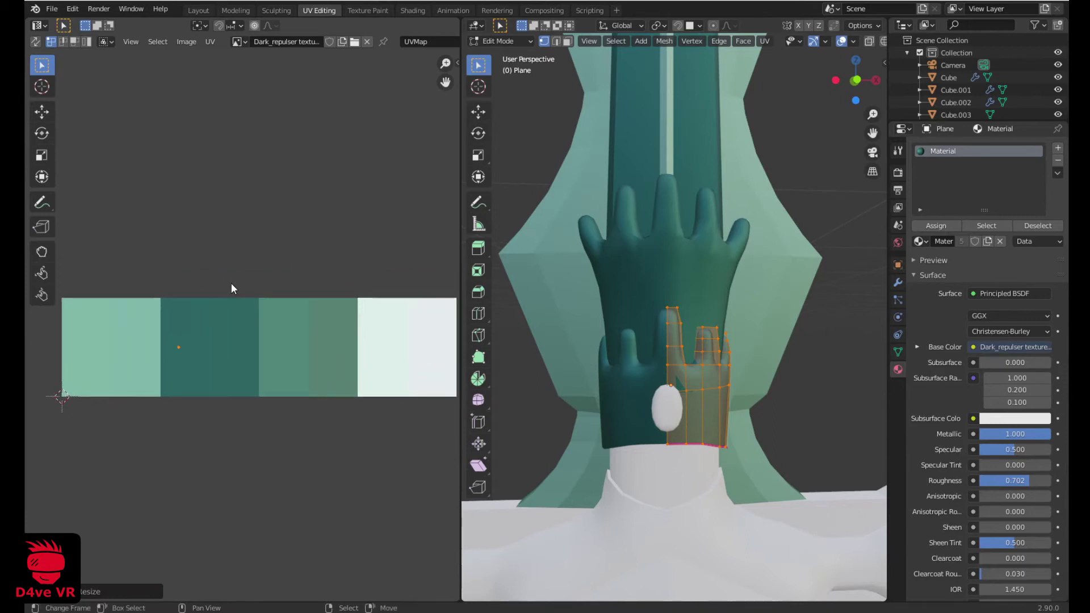
{"action": "key", "text": "Tab"}
{"action": "key", "text": "alt+Tab"}
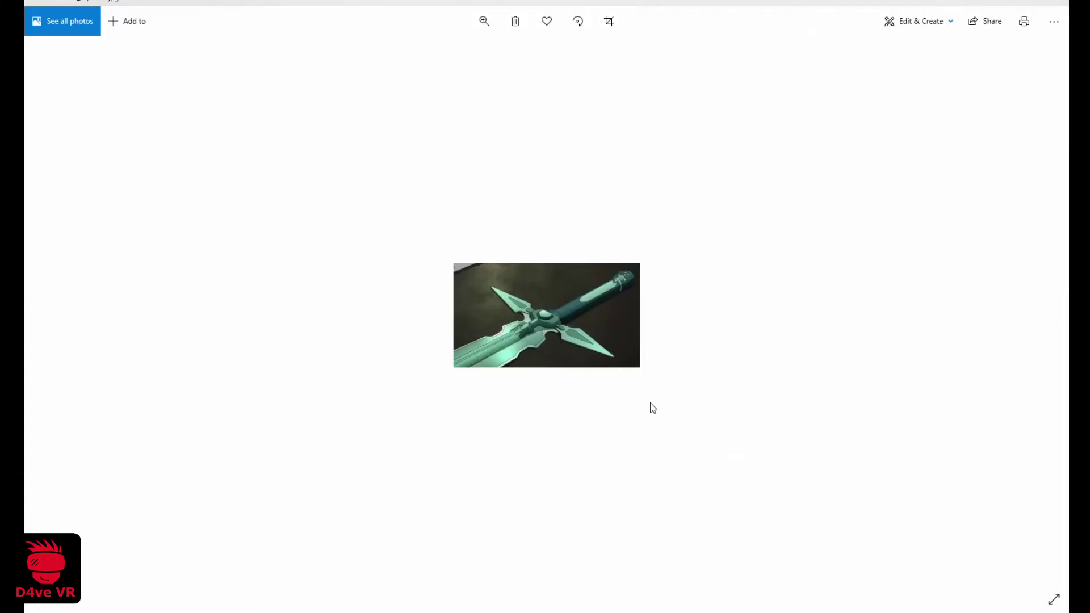
{"action": "key", "text": "alt+Tab"}
{"action": "key", "text": "alt+Tab"}
{"action": "key", "text": "alt+Tab"}
Assign the palette 'Material' to the gem mount Cube.004
{"action": "key", "text": "Tab"}
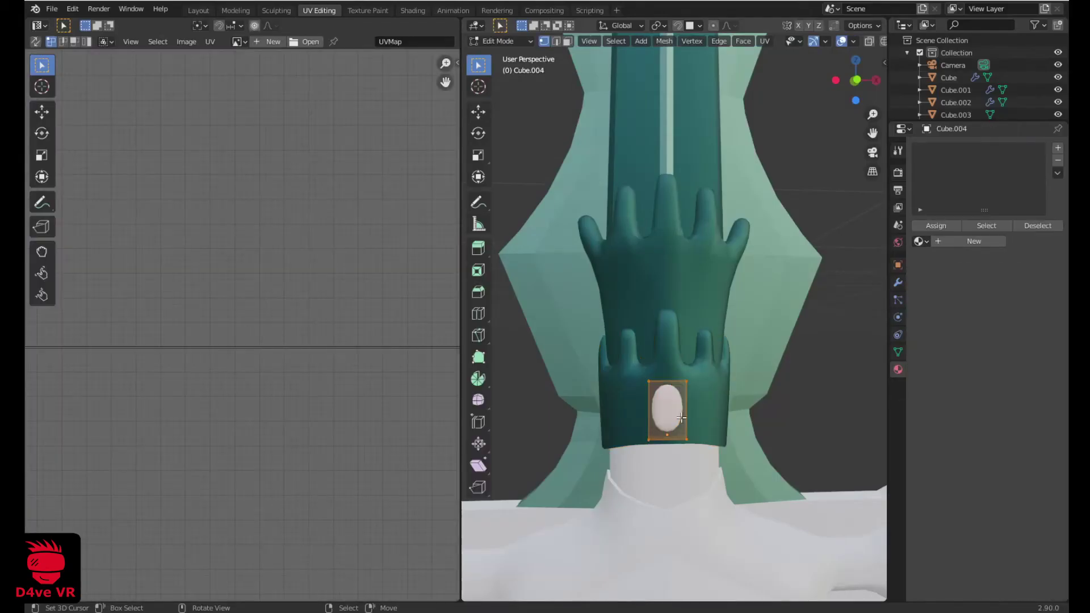
{"action": "scroll", "coordinate": [336, 317], "scroll_direction": "down", "scroll_amount": 5}
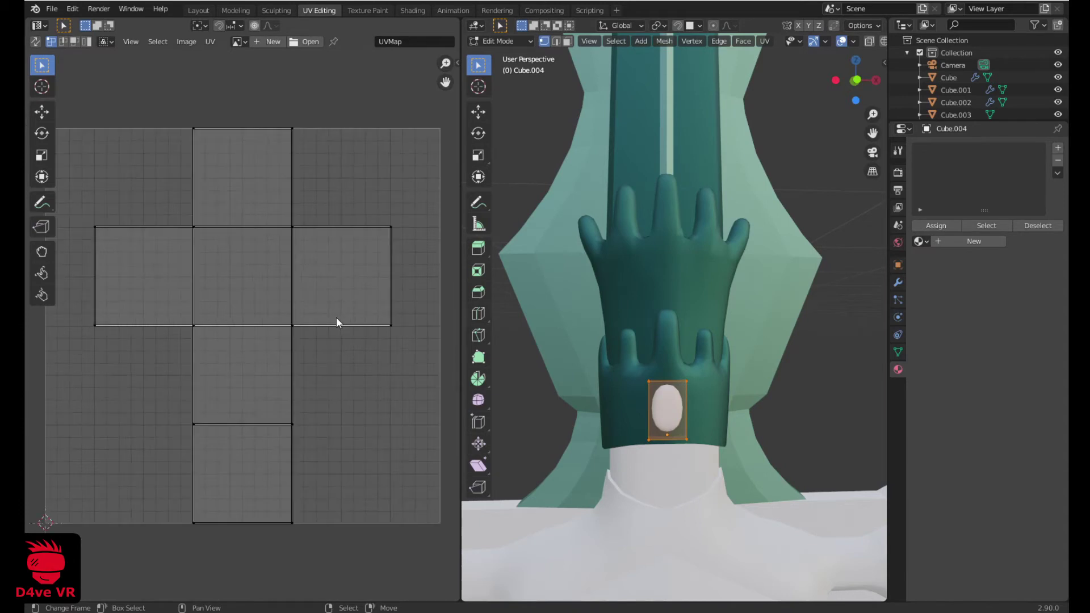
{"action": "key", "text": "Tab"}
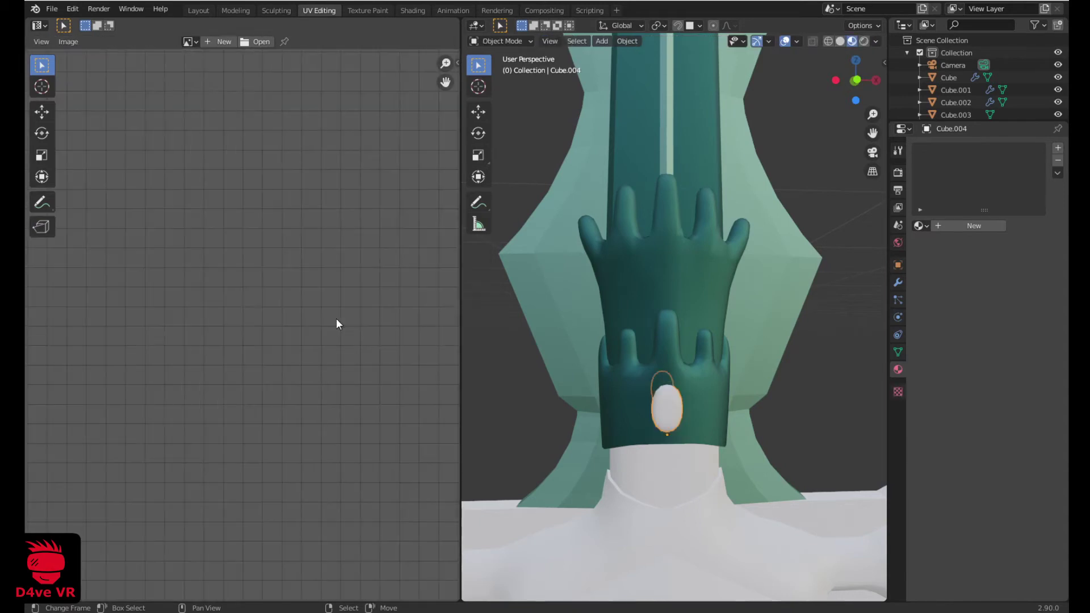
{"action": "left_click", "coordinate": [920, 227]}
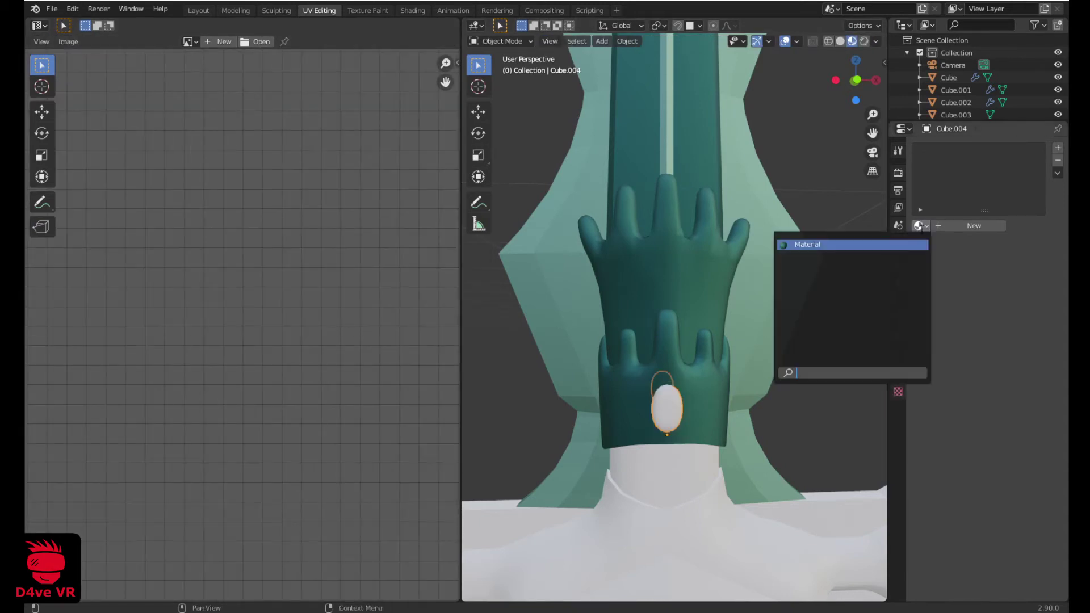
{"action": "left_click", "coordinate": [804, 245]}
{"action": "scroll", "coordinate": [741, 314], "scroll_direction": "down", "scroll_amount": 3}
{"action": "middle_click_drag", "start_coordinate": [741, 313], "coordinate": [689, 352]}
{"action": "scroll", "coordinate": [690, 352], "scroll_direction": "down", "scroll_amount": 3}
{"action": "scroll", "coordinate": [691, 351], "scroll_direction": "up", "scroll_amount": 6}
{"action": "scroll", "coordinate": [704, 344], "scroll_direction": "down", "scroll_amount": 3}
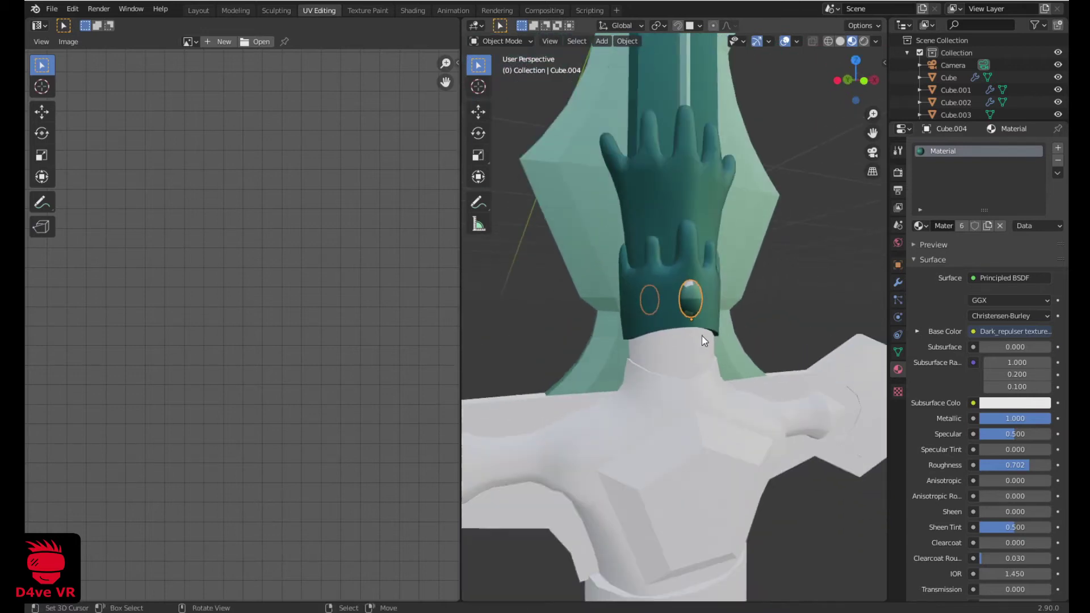
{"action": "scroll", "coordinate": [714, 313], "scroll_direction": "up", "scroll_amount": 1}
{"action": "scroll", "coordinate": [693, 365], "scroll_direction": "down", "scroll_amount": 5}
{"action": "scroll", "coordinate": [676, 378], "scroll_direction": "up", "scroll_amount": 5}
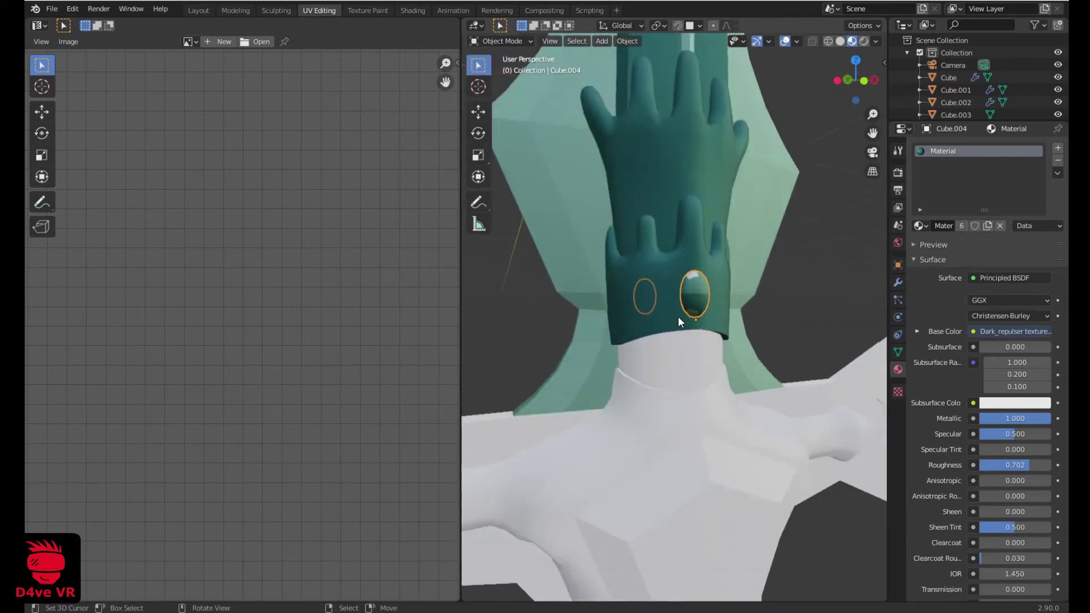
Collapse all of Cube.004's UVs to a single point in the UV editor
{"action": "key", "text": "Tab"}
{"action": "scroll", "coordinate": [695, 302], "scroll_direction": "up", "scroll_amount": 1}
{"action": "key", "text": "Home"}
{"action": "key", "text": "a"}
{"action": "key", "text": "s"}
{"action": "key", "text": "0"}
{"action": "key", "text": "Return"}
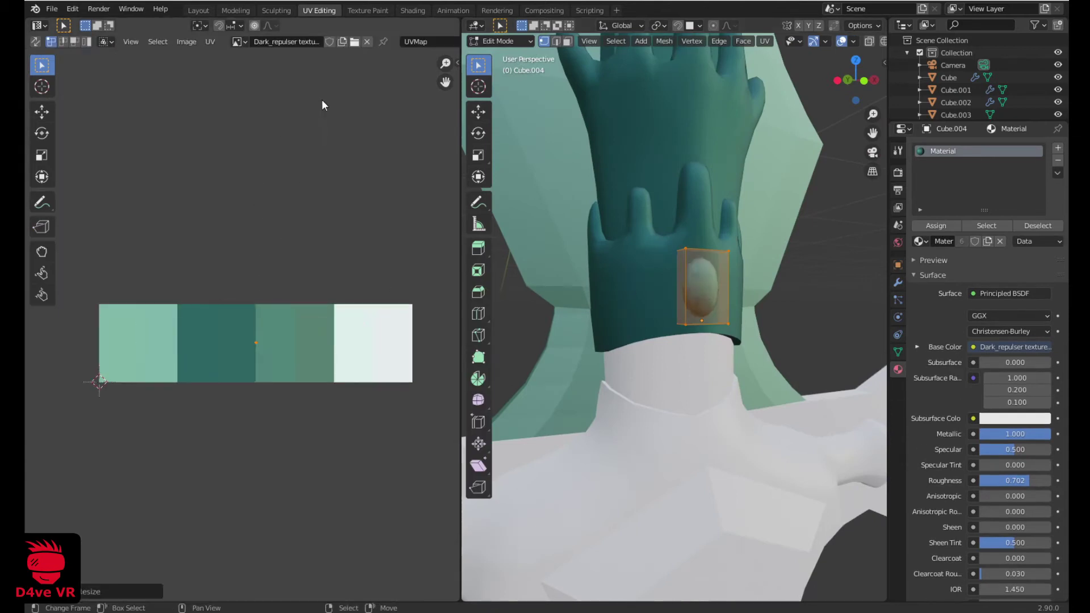
{"action": "key", "text": "Tab"}
Select the crossguard ring Cylinder.001 and browse the existing materials
{"action": "scroll", "coordinate": [708, 231], "scroll_direction": "down", "scroll_amount": 4}
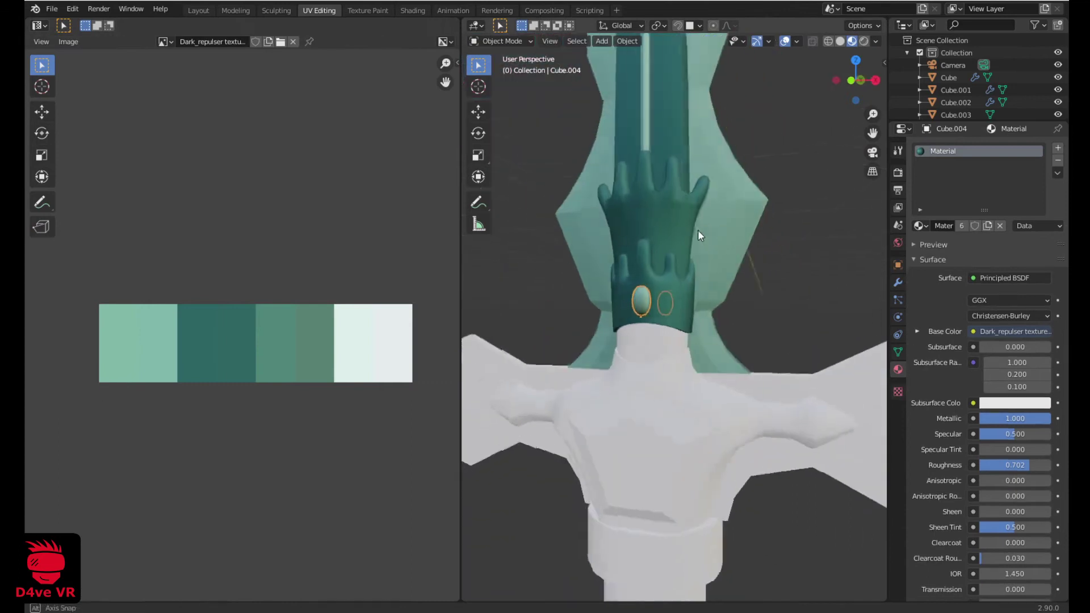
{"action": "middle_click_drag", "start_coordinate": [669, 261], "coordinate": [729, 259]}
{"action": "left_click", "coordinate": [663, 347]}
{"action": "key", "text": "Tab"}
{"action": "key", "text": "Tab"}
{"action": "left_click", "coordinate": [920, 226]}
Give Cylinder.001 the palette 'Material' and collapse all its UVs to one point
{"action": "left_click", "coordinate": [874, 244]}
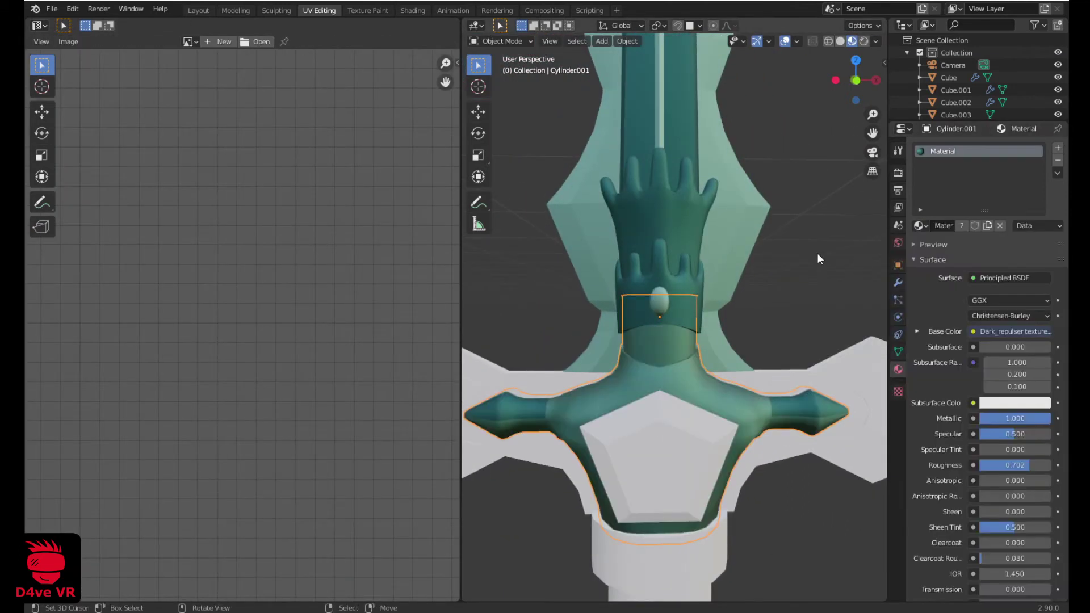
{"action": "key", "text": "Tab"}
{"action": "key", "text": "l"}
{"action": "key", "text": "a"}
{"action": "key", "text": "s"}
{"action": "key", "text": "0"}
{"action": "key", "text": "Return"}
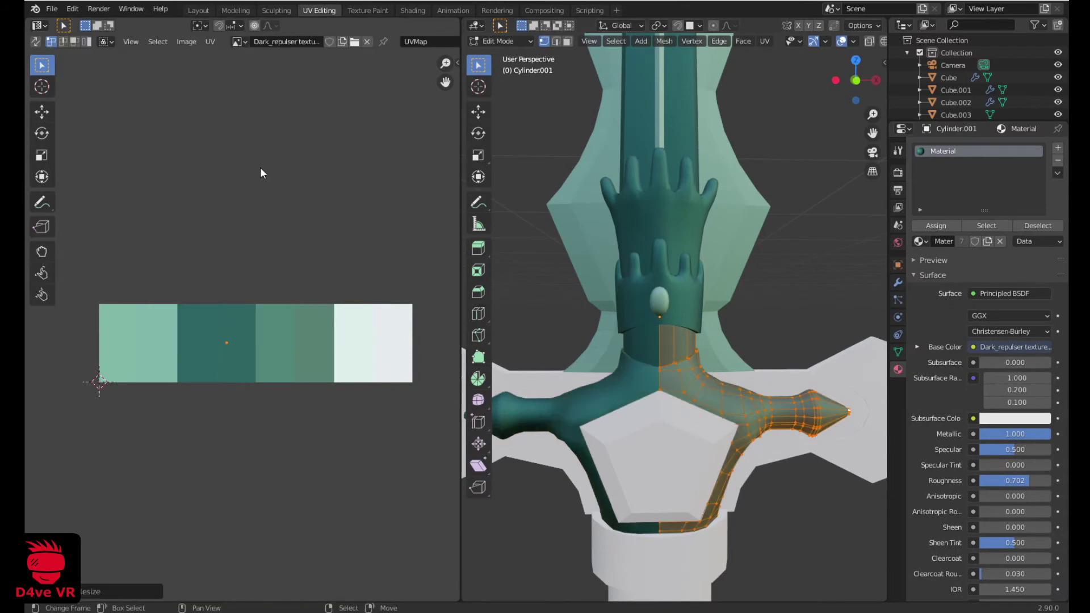
{"action": "key", "text": "alt+Tab"}
{"action": "key", "text": "alt+Tab"}
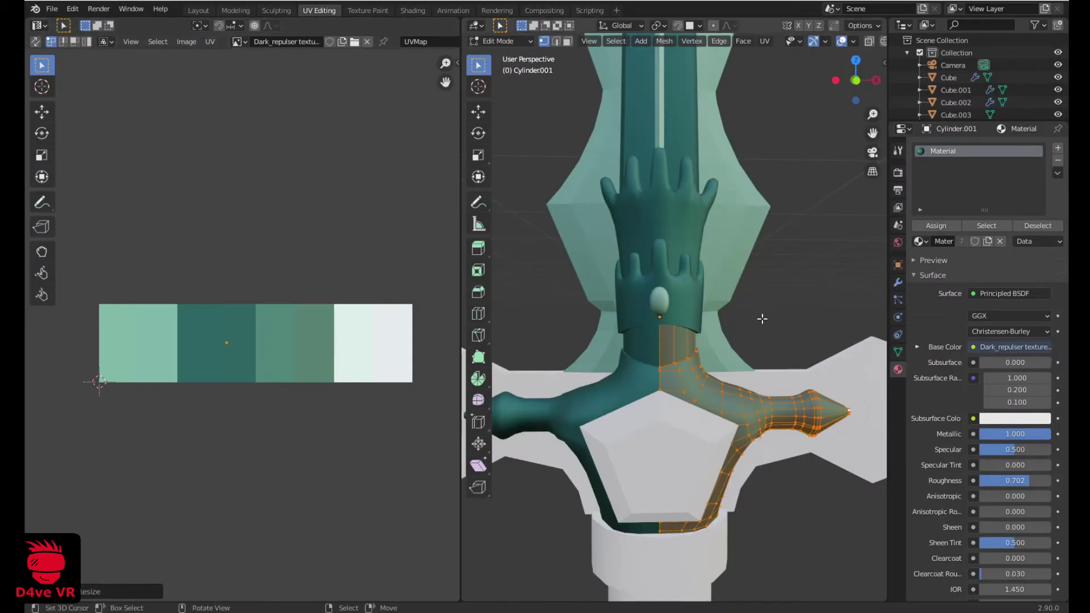
{"action": "middle_click_drag", "start_coordinate": [722, 347], "coordinate": [665, 402]}
Select the pentagon gem Cube.005 and assign it the palette 'Material'
{"action": "key", "text": "Tab"}
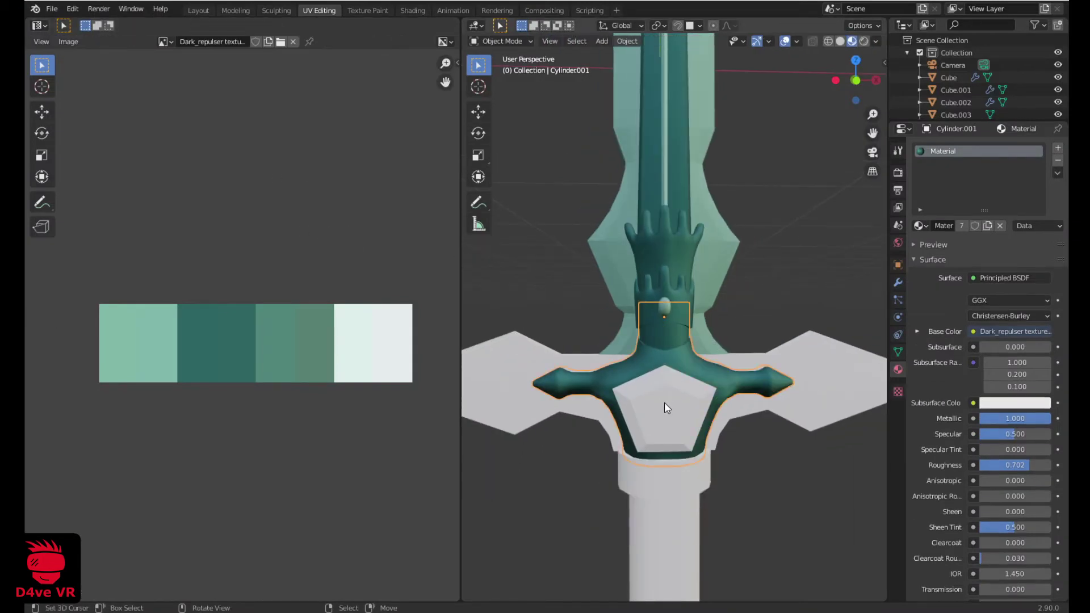
{"action": "left_click", "coordinate": [664, 402]}
{"action": "key", "text": "Tab"}
{"action": "key", "text": "a"}
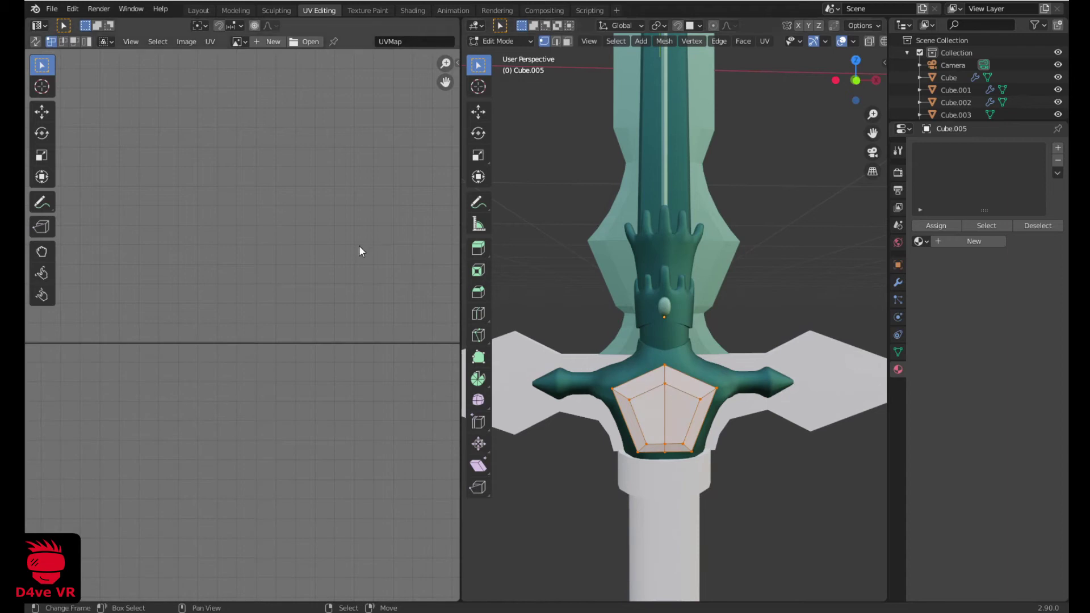
{"action": "left_click", "coordinate": [919, 241]}
{"action": "left_click", "coordinate": [894, 262]}
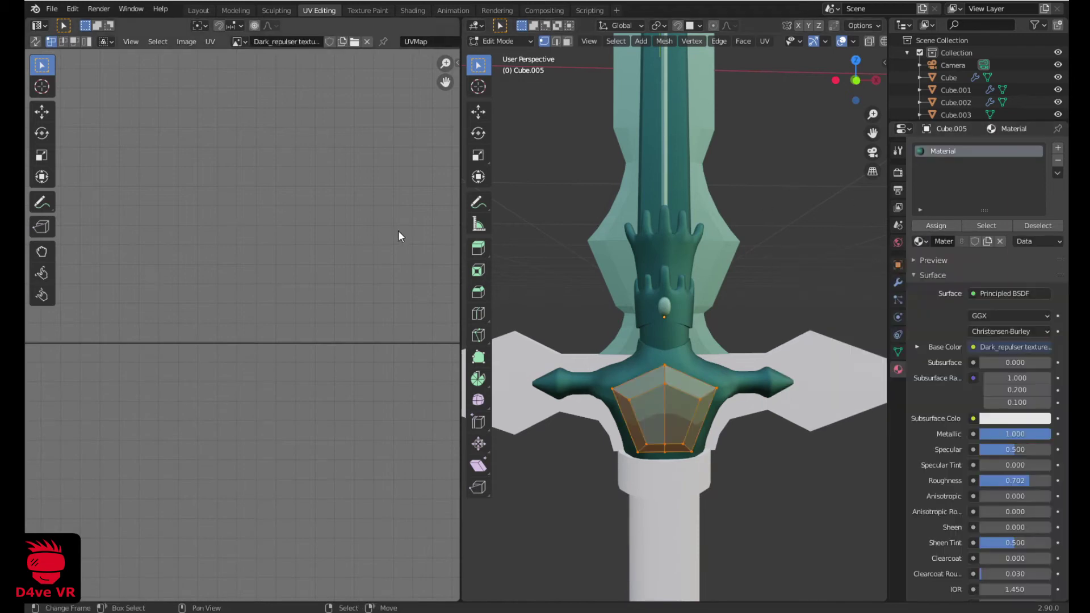
{"action": "scroll", "coordinate": [371, 230], "scroll_direction": "up", "scroll_amount": 5}
Collapse the gem's UVs to a point and place it on the light teal swatch
{"action": "key", "text": "s"}
{"action": "key", "text": "0"}
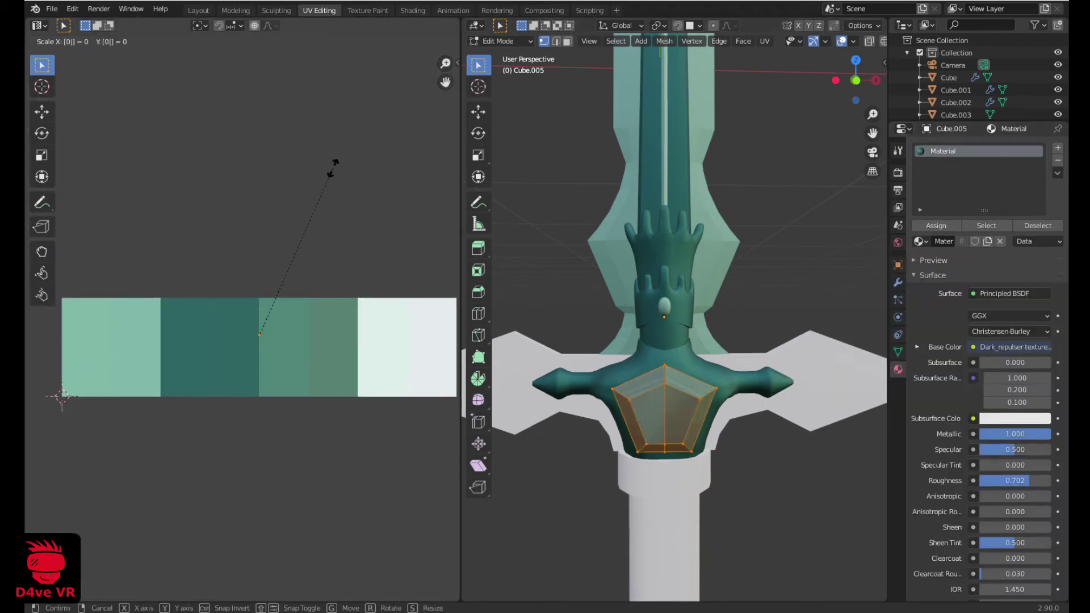
{"action": "left_click", "coordinate": [333, 169]}
{"action": "key", "text": "g"}
{"action": "left_click", "coordinate": [196, 180]}
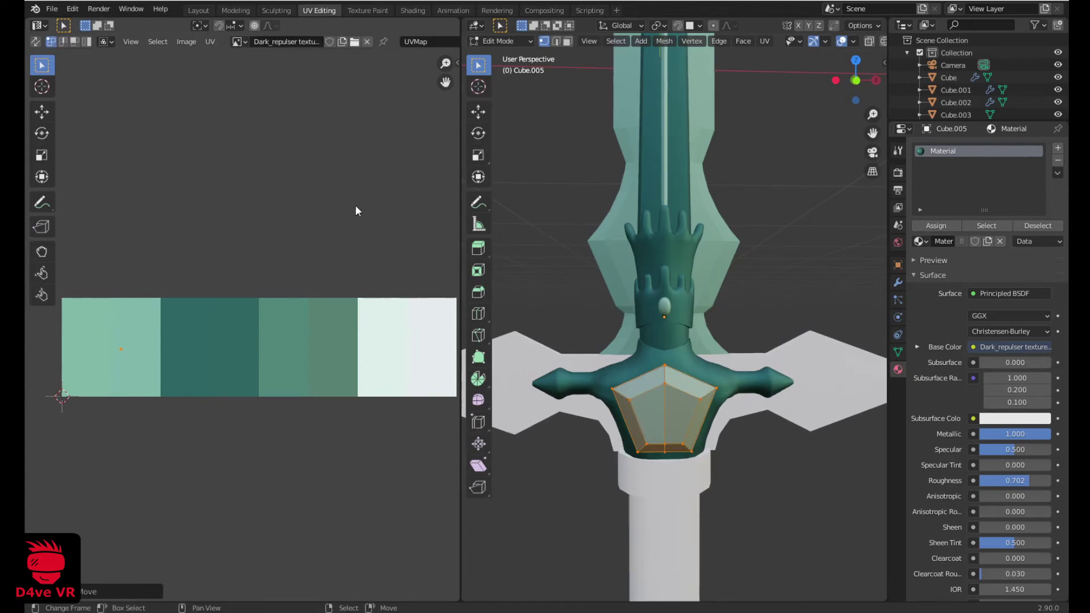
{"action": "key", "text": "Tab"}
{"action": "middle_click_drag", "start_coordinate": [710, 353], "coordinate": [687, 374]}
{"action": "left_click", "coordinate": [686, 431]}
Assign the palette 'Material' to all of the handle Cylinder's geometry
{"action": "middle_click_drag", "start_coordinate": [686, 431], "coordinate": [724, 397]}
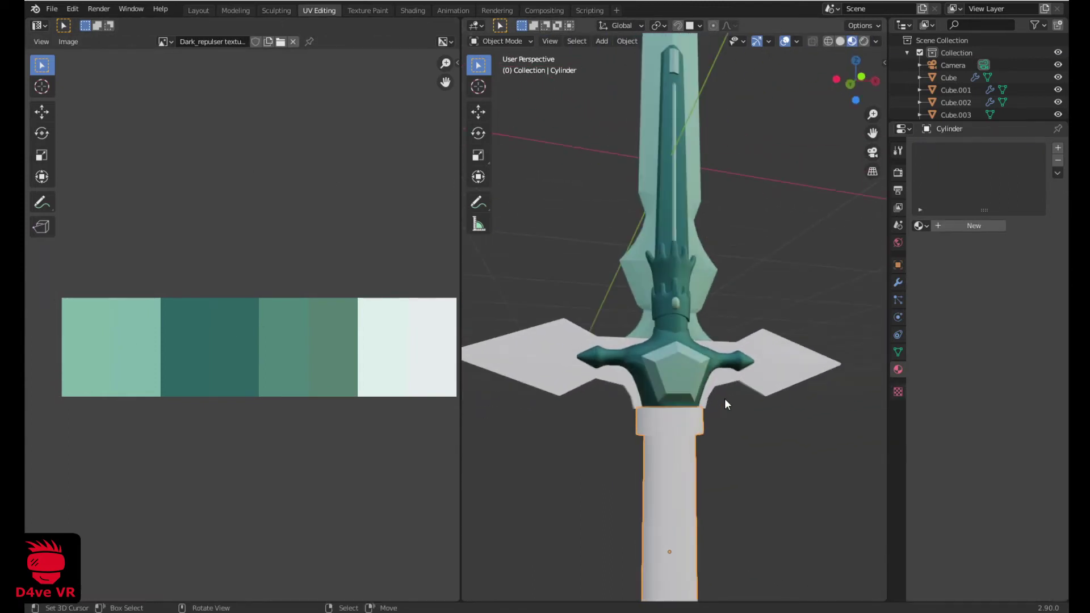
{"action": "key", "text": "Tab"}
{"action": "key", "text": "a"}
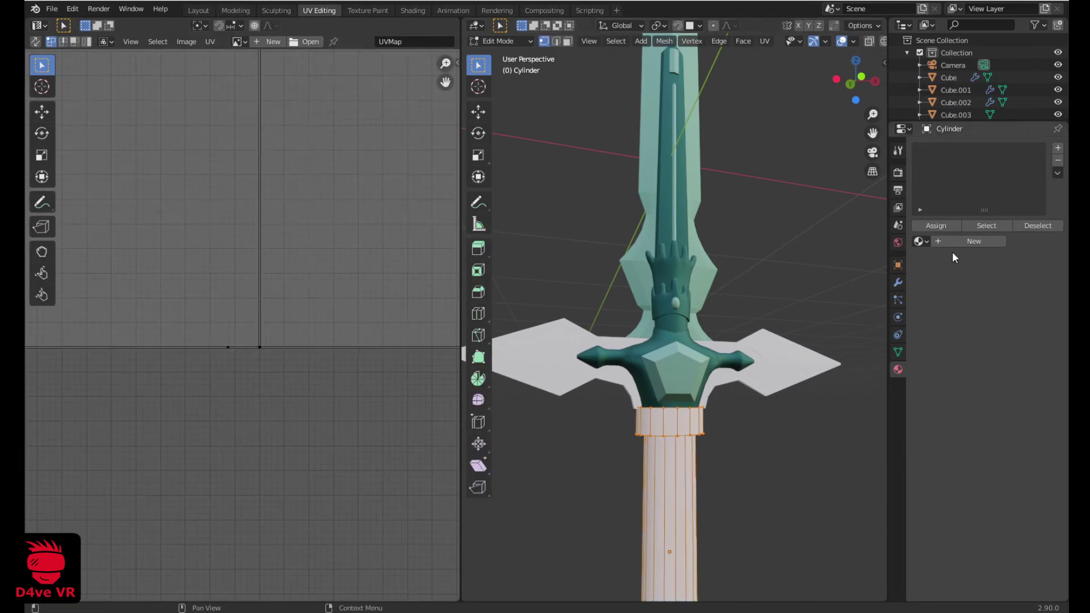
{"action": "left_click", "coordinate": [921, 242]}
{"action": "left_click", "coordinate": [886, 260]}
{"action": "scroll", "coordinate": [302, 230], "scroll_direction": "down", "scroll_amount": 5}
{"action": "scroll", "coordinate": [302, 230], "scroll_direction": "up", "scroll_amount": 5}
Collapse the handle's UVs to a single point by scaling them to 0
{"action": "key", "text": "a"}
{"action": "key", "text": "s"}
{"action": "key", "text": "0"}
{"action": "key", "text": "Return"}
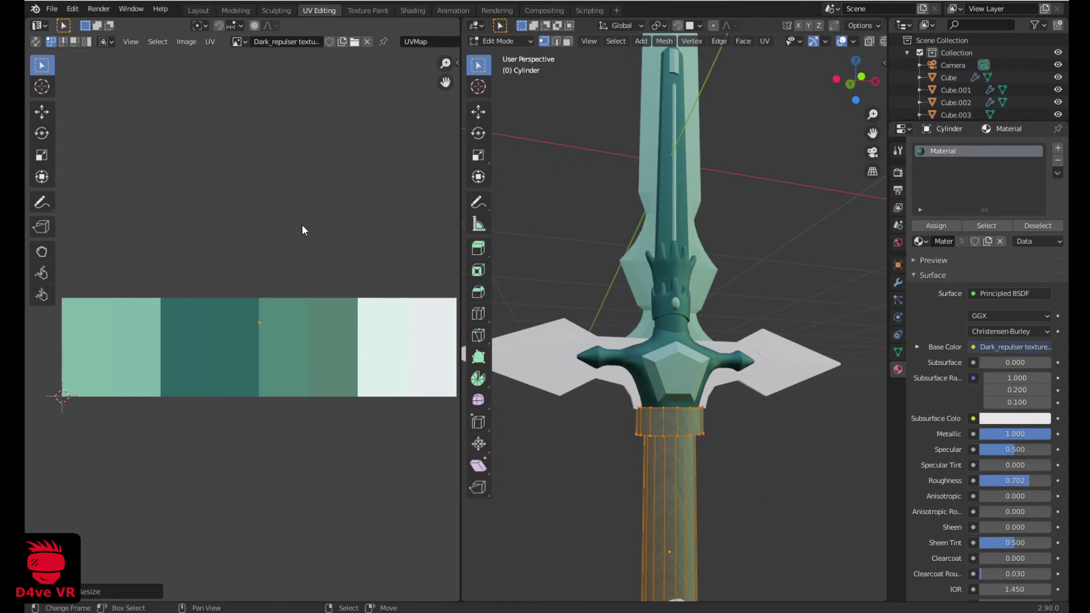
{"action": "key", "text": "Tab"}
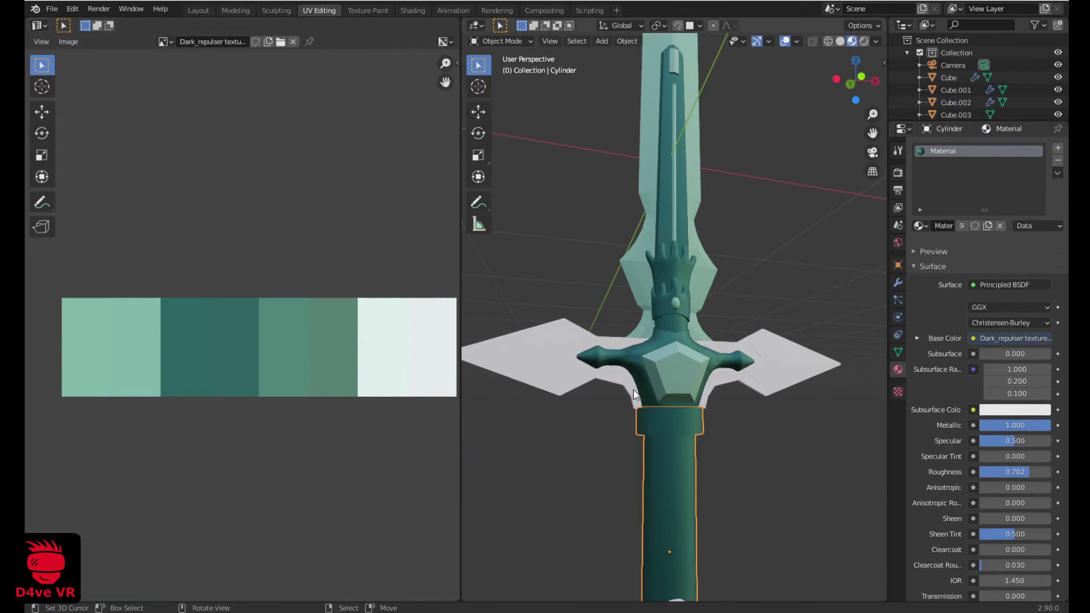
{"action": "key", "text": "Tab"}
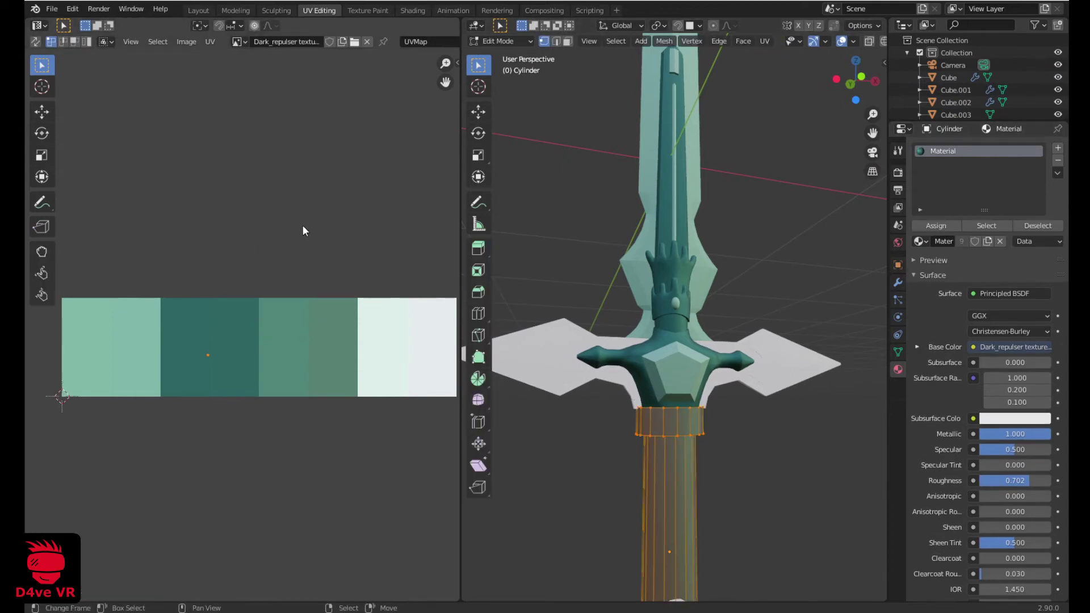
{"action": "scroll", "coordinate": [297, 232], "scroll_direction": "down", "scroll_amount": 2}
{"action": "middle_click_drag", "start_coordinate": [297, 233], "coordinate": [275, 233]}
{"action": "scroll", "coordinate": [270, 330], "scroll_direction": "up", "scroll_amount": 3}
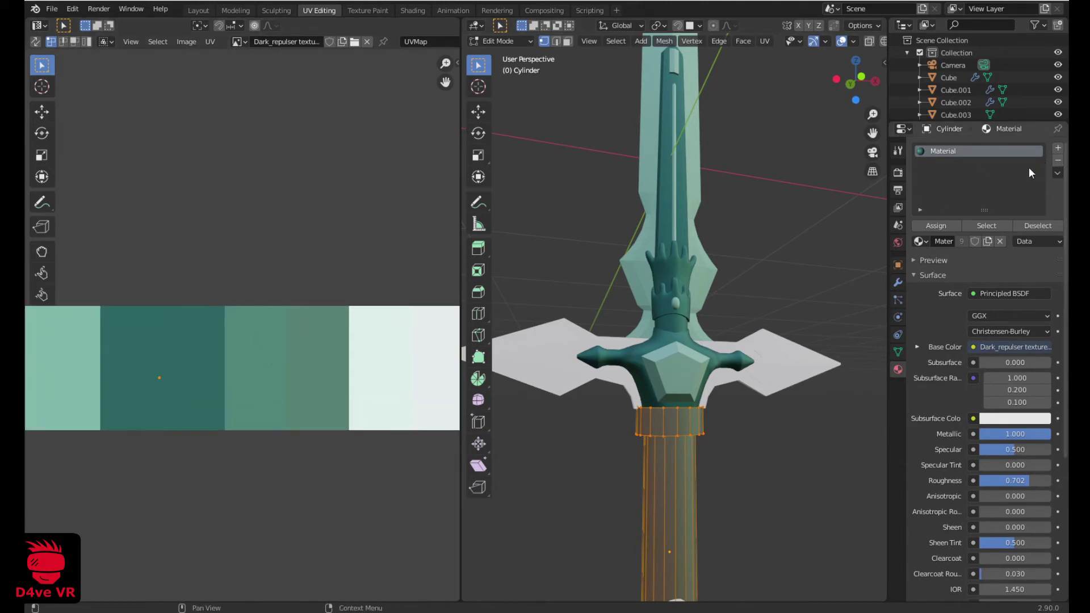
{"action": "middle_click_drag", "start_coordinate": [707, 444], "coordinate": [716, 343]}
Remove the handle's palette material slot and give it a new Material.001
{"action": "left_click", "coordinate": [1057, 162]}
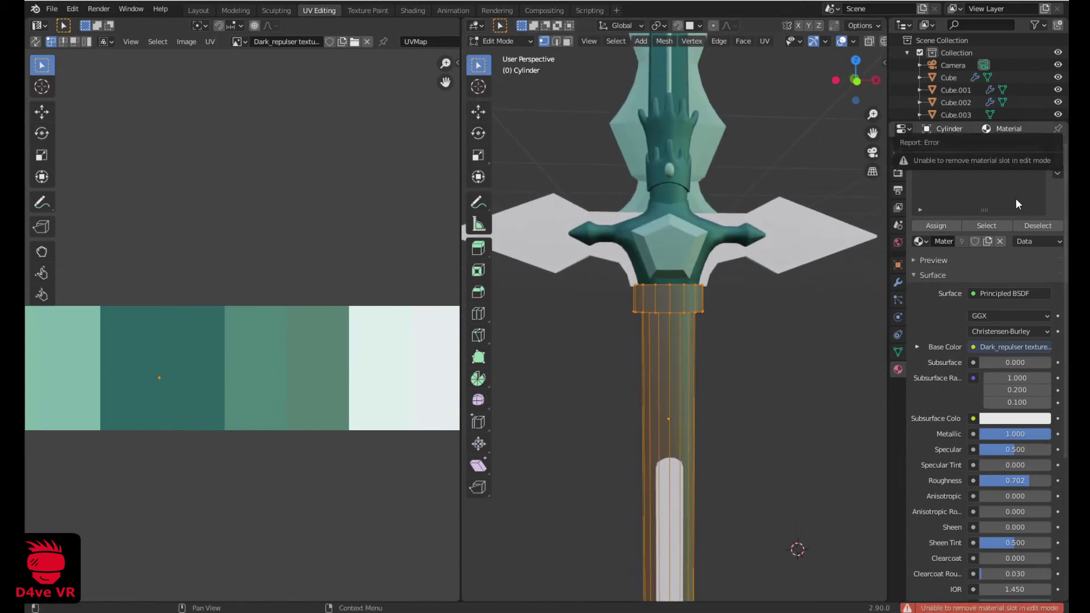
{"action": "key", "text": "Tab"}
{"action": "left_click", "coordinate": [1058, 162]}
{"action": "left_click", "coordinate": [959, 226]}
{"action": "middle_click_drag", "start_coordinate": [705, 318], "coordinate": [691, 282]}
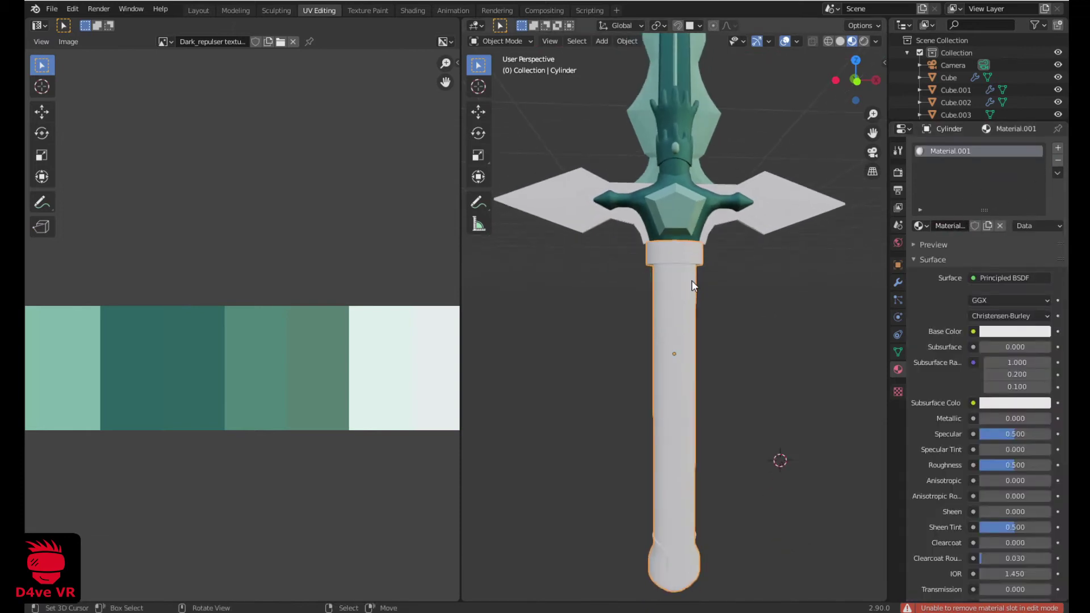
{"action": "key", "text": "Tab"}
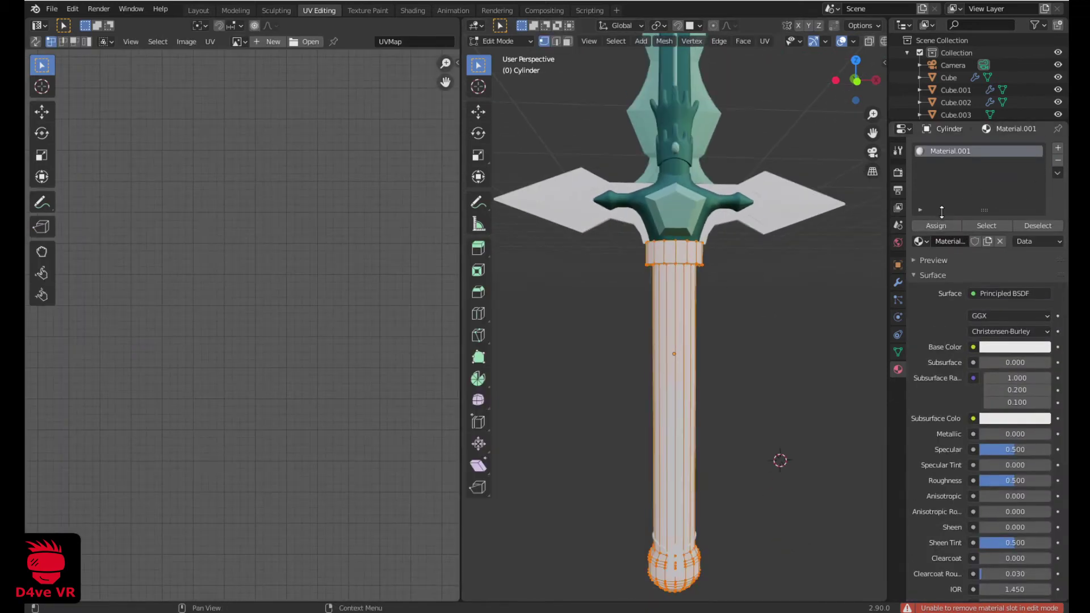
Show Material.001's node setup in the Shading workspace
{"action": "left_click", "coordinate": [424, 15]}
{"action": "scroll", "coordinate": [475, 458], "scroll_direction": "down", "scroll_amount": 2}
{"action": "mouse_move", "coordinate": [475, 458]}
{"action": "middle_mouse_down"}
{"action": "mouse_move", "coordinate": [470, 417]}
{"action": "mouse_move", "coordinate": [451, 418]}
{"action": "mouse_move", "coordinate": [455, 465]}
{"action": "middle_mouse_up"}
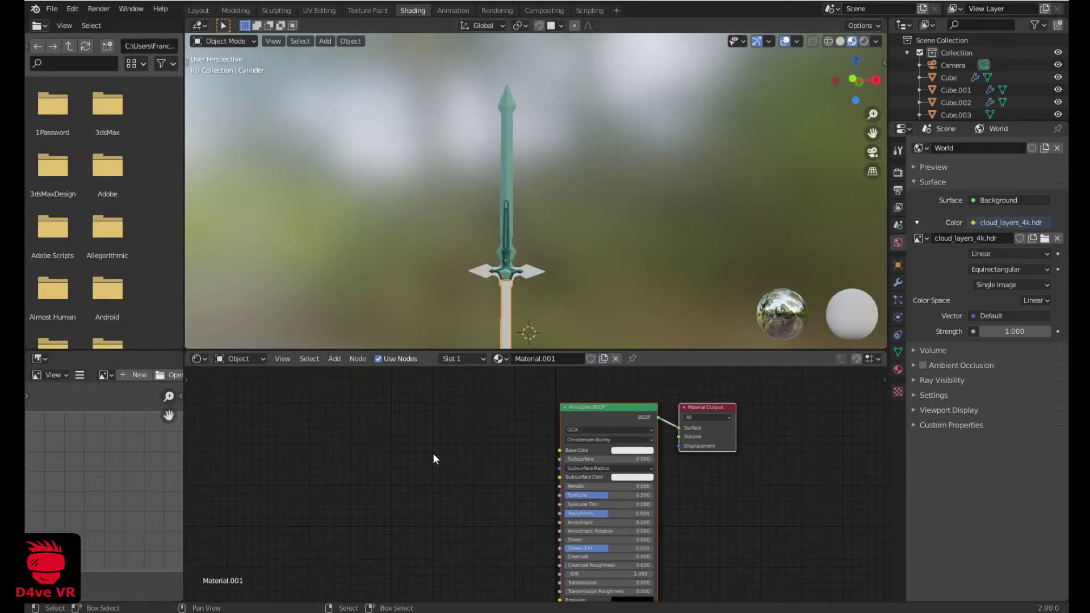
Add an Image Texture node loaded with Dark_repulser texture.jpg, deleting a stray Volume Info node
{"action": "key", "text": "shift+a"}
{"action": "key", "text": "i"}
{"action": "key", "text": "m"}
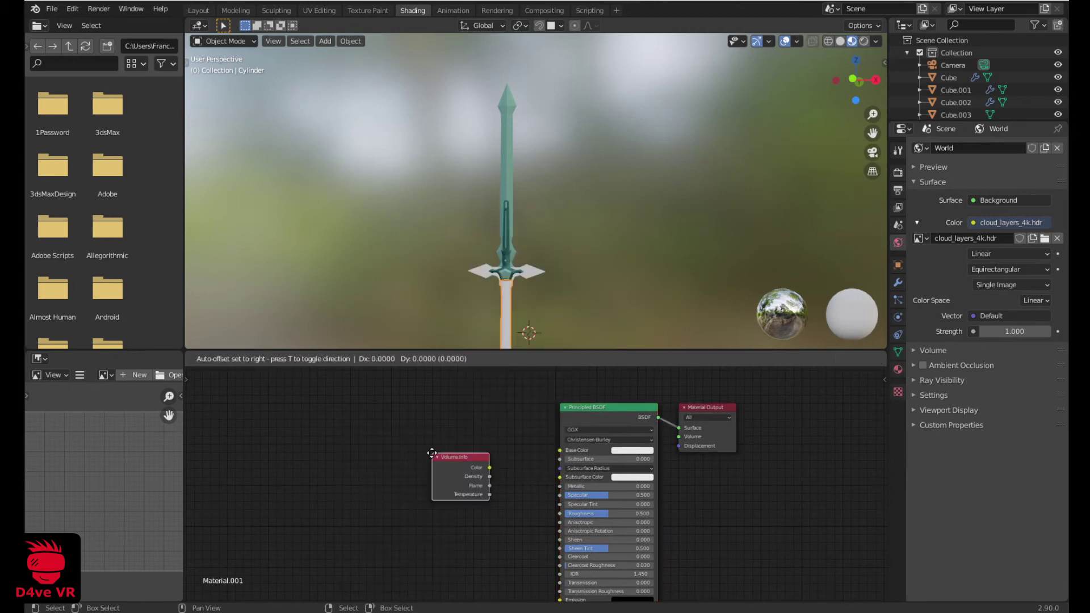
{"action": "left_click", "coordinate": [434, 471]}
{"action": "key", "text": "x"}
{"action": "key", "text": "shift+a"}
{"action": "left_click", "coordinate": [404, 448]}
{"action": "type", "text": "image"}
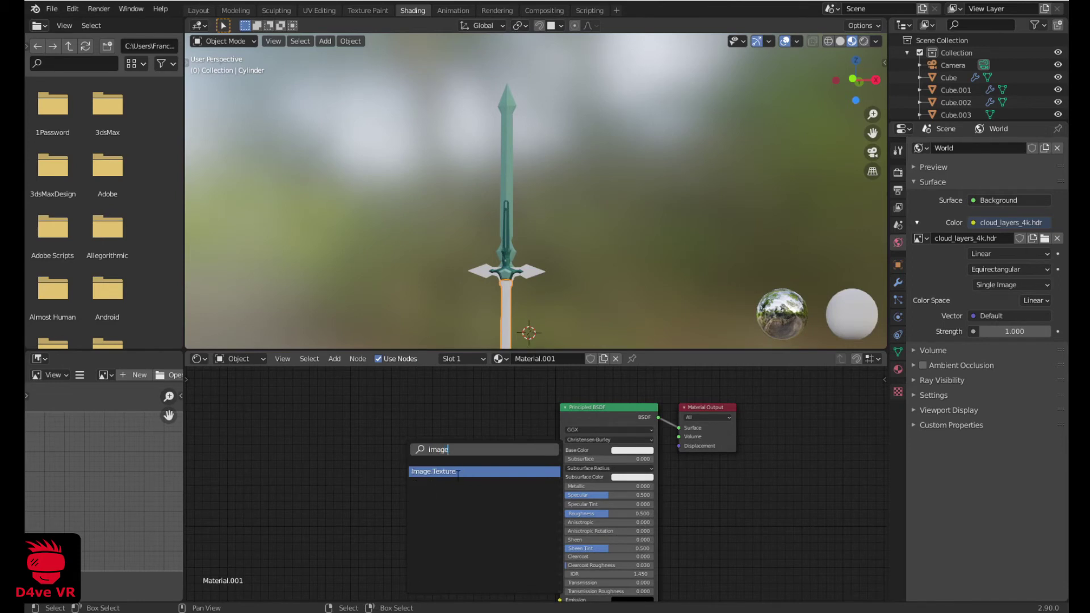
{"action": "left_click", "coordinate": [458, 473]}
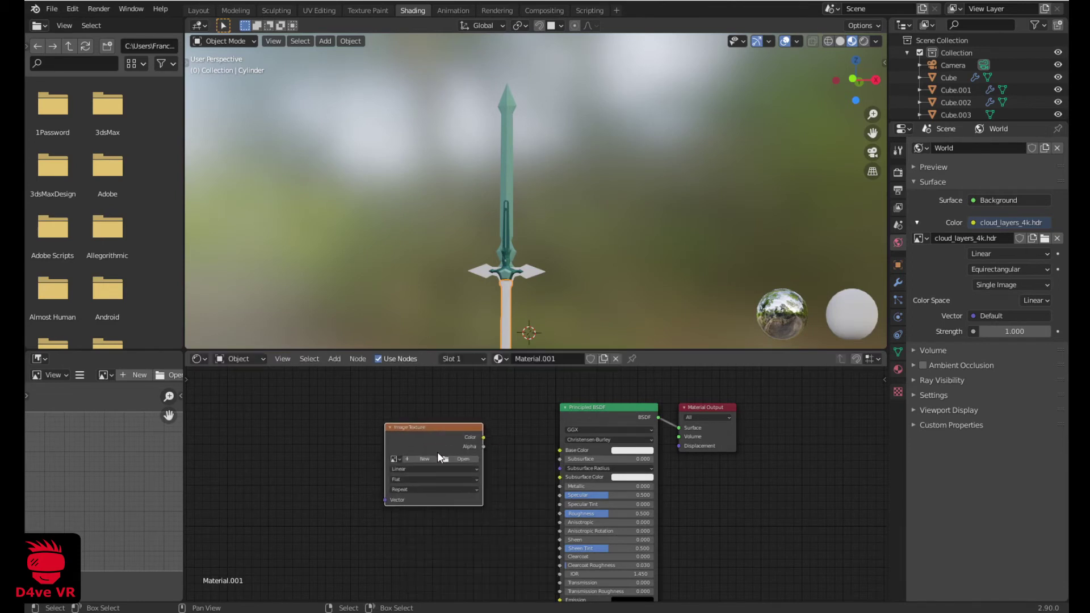
{"action": "left_click", "coordinate": [395, 459]}
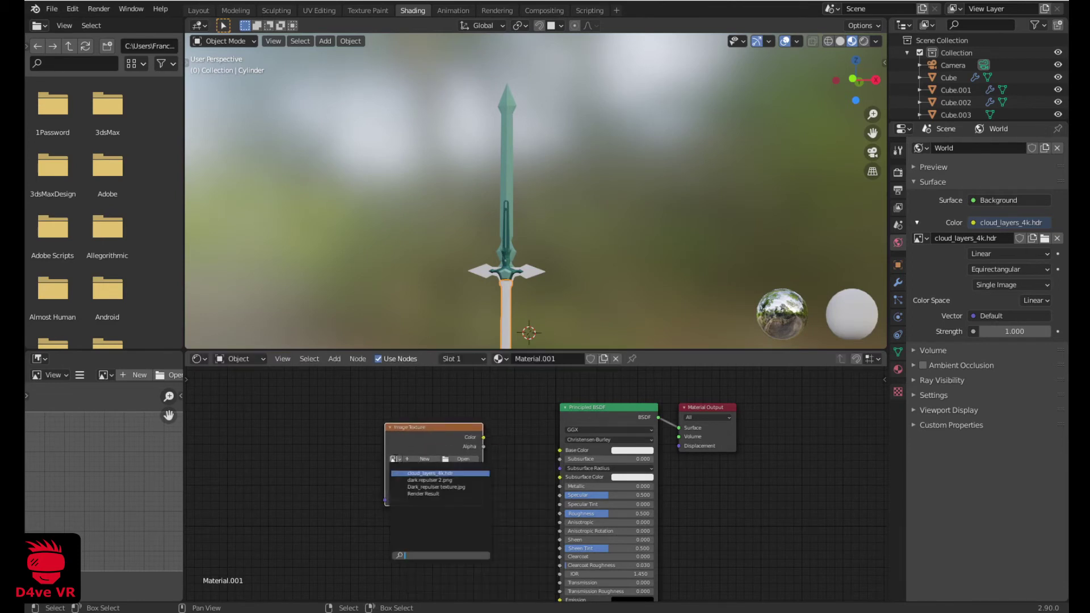
{"action": "left_click", "coordinate": [401, 487]}
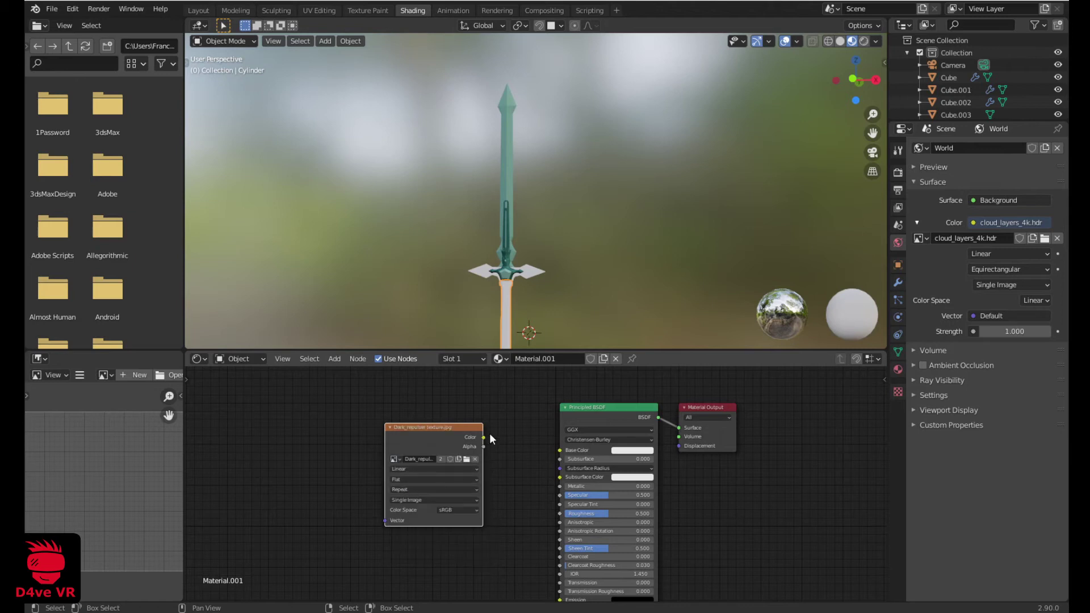
Link the texture's Color to Base Color and set interpolation to Closest
{"action": "scroll", "coordinate": [482, 439], "scroll_direction": "up", "scroll_amount": 2}
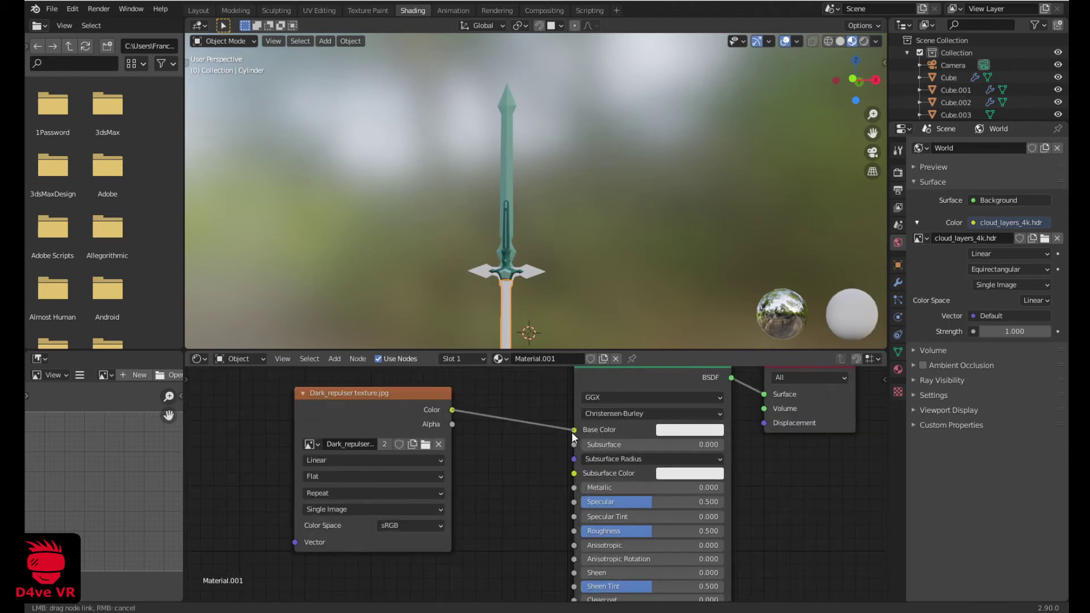
{"action": "left_click_drag", "start_coordinate": [570, 432], "coordinate": [572, 433]}
{"action": "left_click", "coordinate": [423, 460]}
{"action": "left_click", "coordinate": [383, 488]}
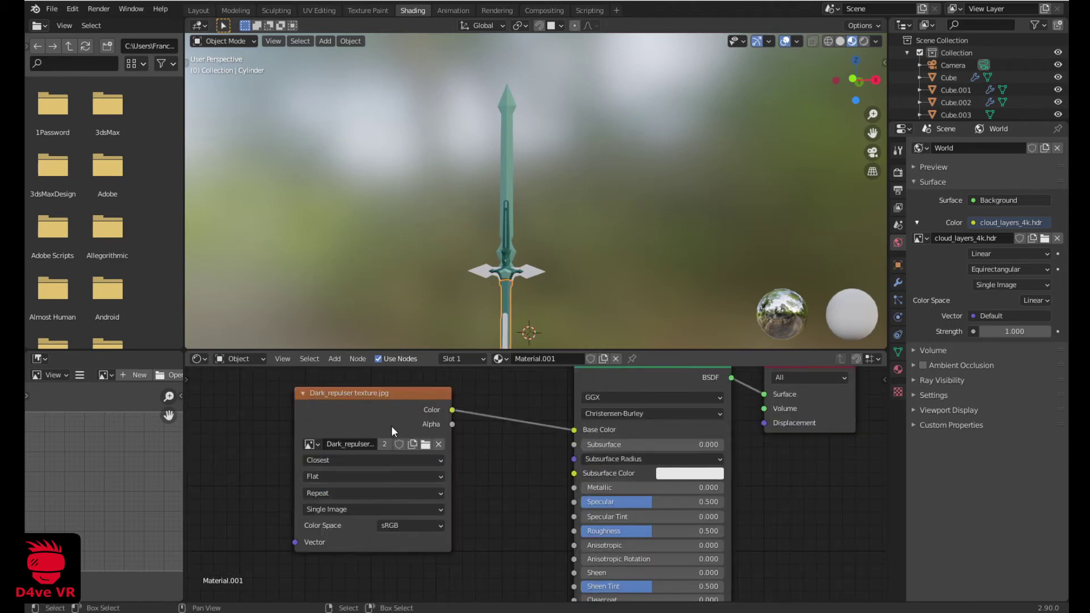
{"action": "scroll", "coordinate": [431, 308], "scroll_direction": "up", "scroll_amount": 8}
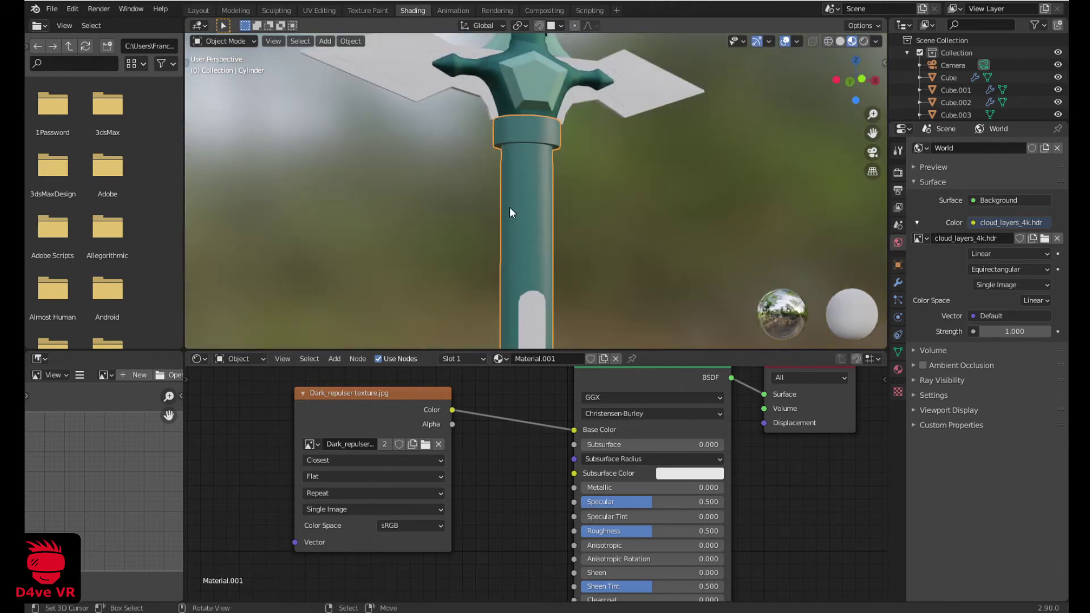
{"action": "middle_click_drag", "start_coordinate": [513, 210], "coordinate": [499, 222]}
In the UV Editing workspace, set the handle material's Roughness to 1.000
{"action": "left_click", "coordinate": [356, 10]}
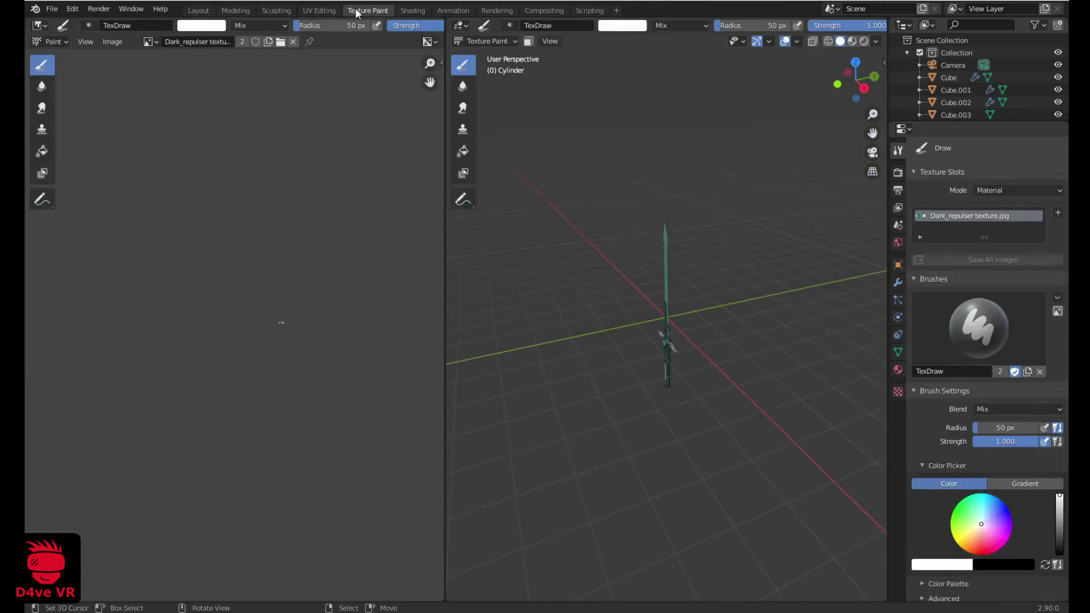
{"action": "left_click", "coordinate": [321, 10]}
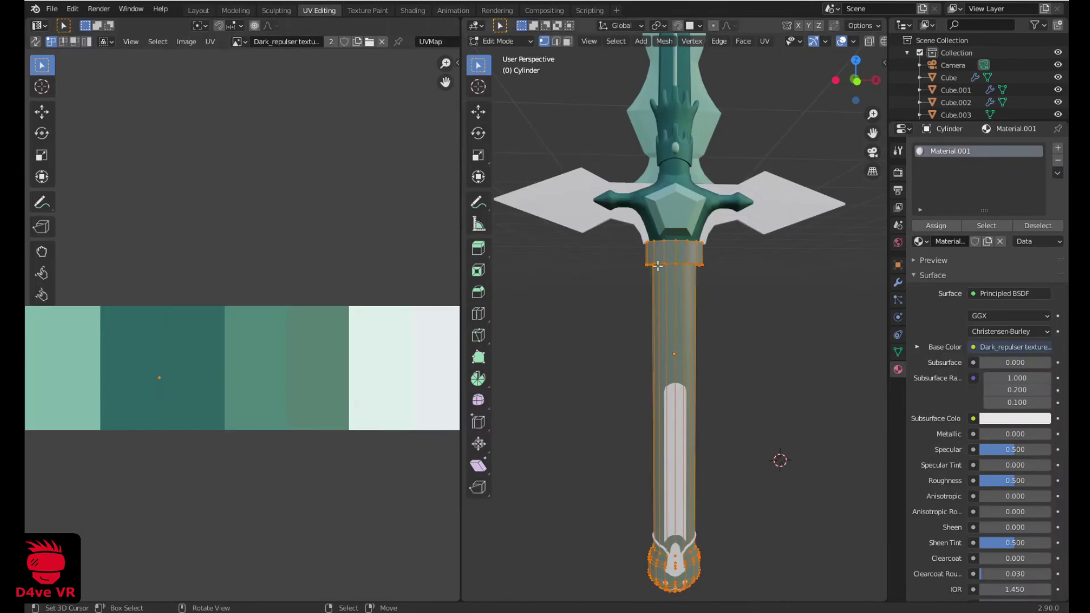
{"action": "scroll", "coordinate": [660, 267], "scroll_direction": "down", "scroll_amount": 2}
{"action": "scroll", "coordinate": [703, 321], "scroll_direction": "up", "scroll_amount": 5}
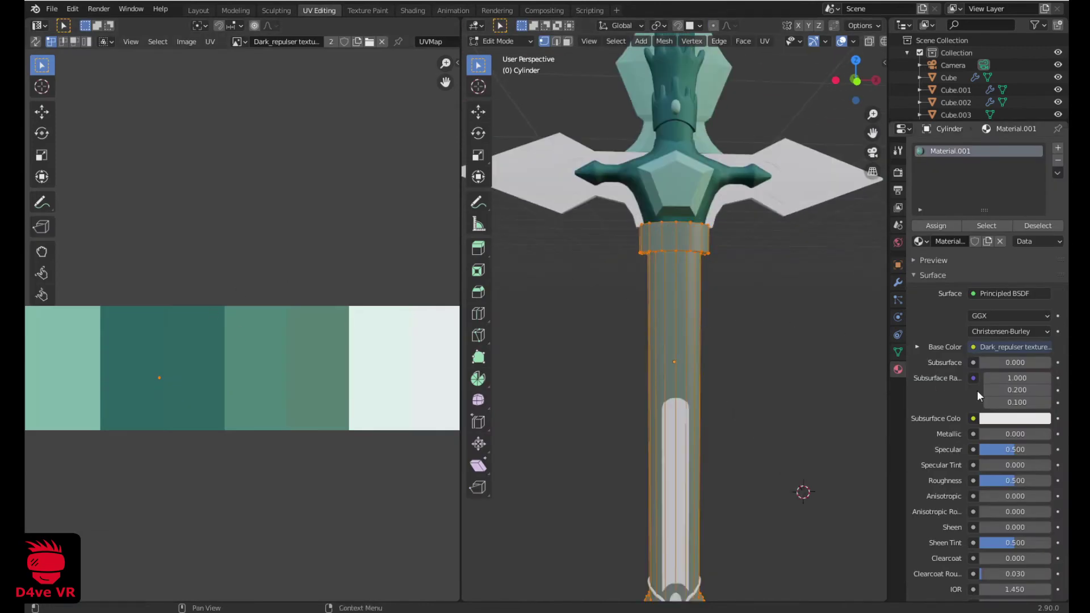
{"action": "left_click_drag", "start_coordinate": [1015, 488], "coordinate": [1051, 487]}
Move the handle's collapsed UVs onto the dark teal palette swatch
{"action": "key", "text": "Tab"}
{"action": "scroll", "coordinate": [701, 314], "scroll_direction": "down", "scroll_amount": 3}
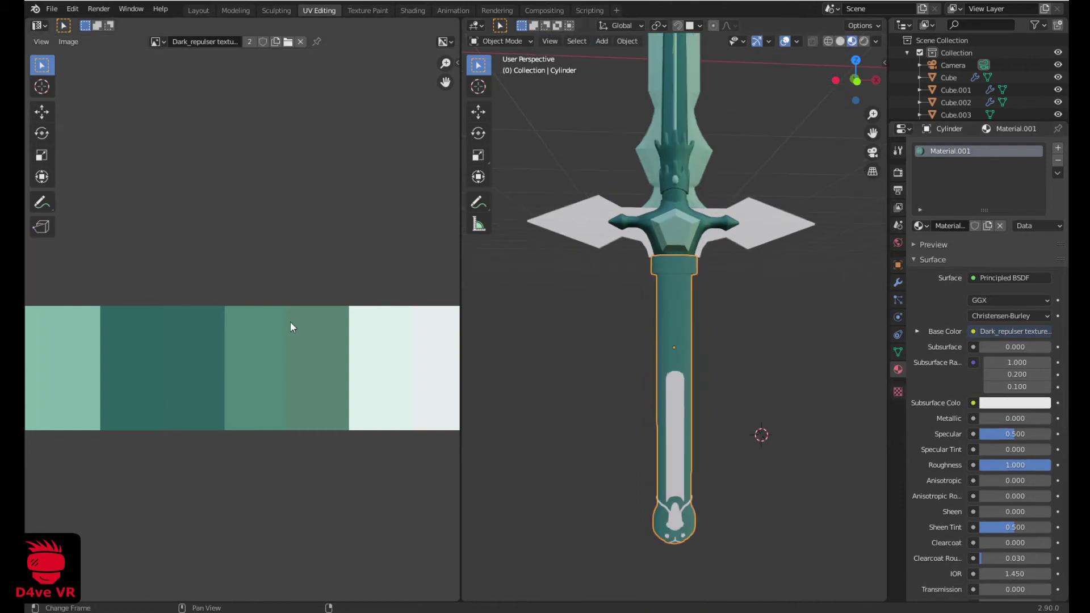
{"action": "key", "text": "Tab"}
{"action": "scroll", "coordinate": [270, 261], "scroll_direction": "down", "scroll_amount": 2}
{"action": "key", "text": "g"}
{"action": "left_click", "coordinate": [241, 246]}
{"action": "scroll", "coordinate": [240, 247], "scroll_direction": "up", "scroll_amount": 3}
{"action": "scroll", "coordinate": [236, 247], "scroll_direction": "up", "scroll_amount": 3}
{"action": "middle_click_drag", "start_coordinate": [257, 314], "coordinate": [184, 260]}
{"action": "scroll", "coordinate": [149, 206], "scroll_direction": "down", "scroll_amount": 6}
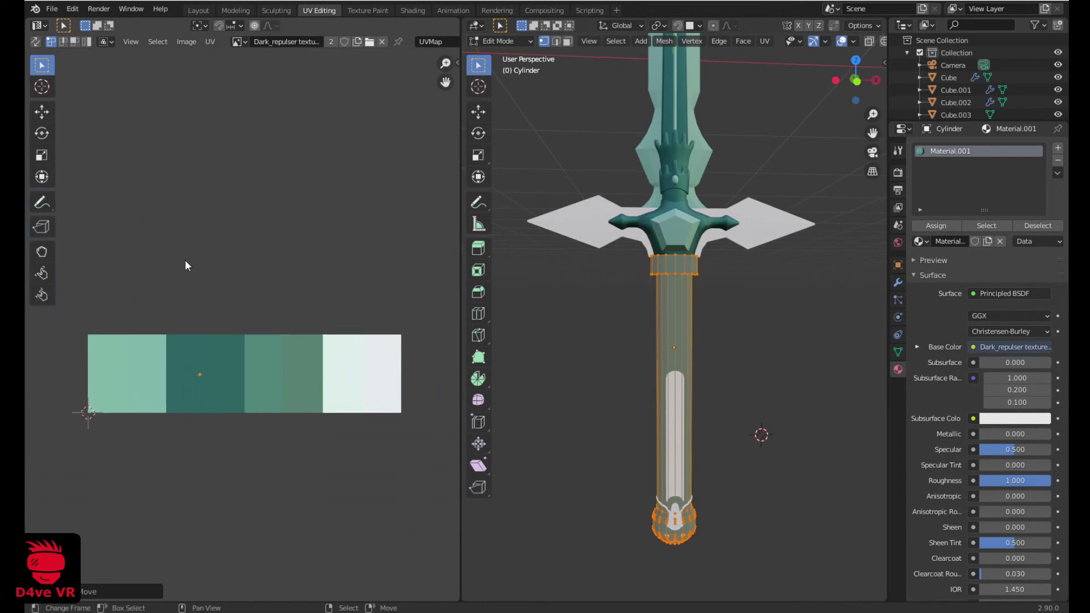
{"action": "key", "text": "Tab"}
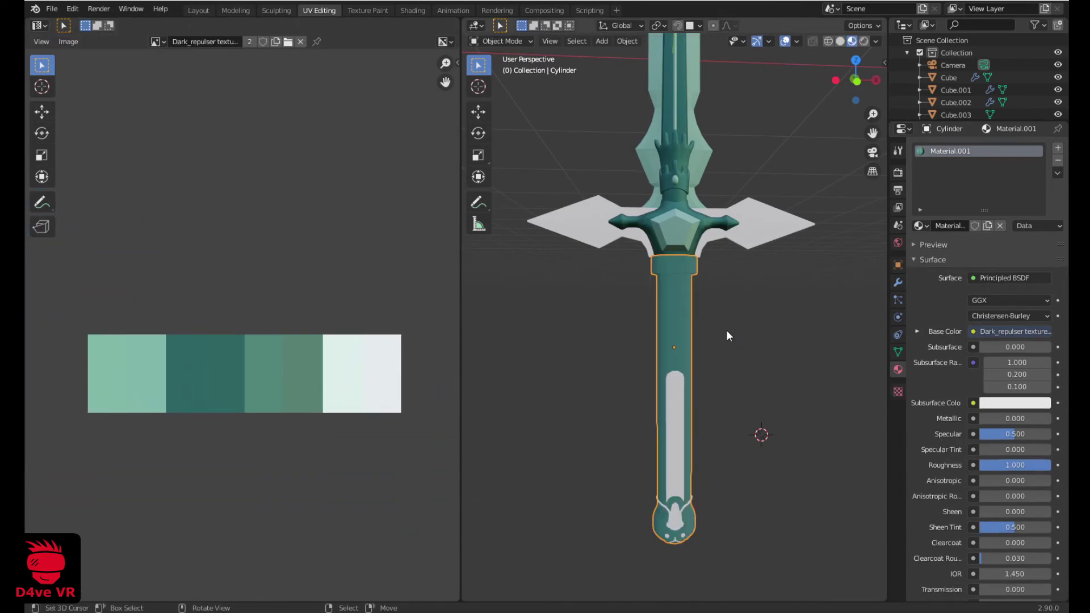
{"action": "scroll", "coordinate": [715, 307], "scroll_direction": "down", "scroll_amount": 2}
Select the guard piece and enter Edit Mode on it
{"action": "middle_click_drag", "start_coordinate": [707, 291], "coordinate": [719, 461]}
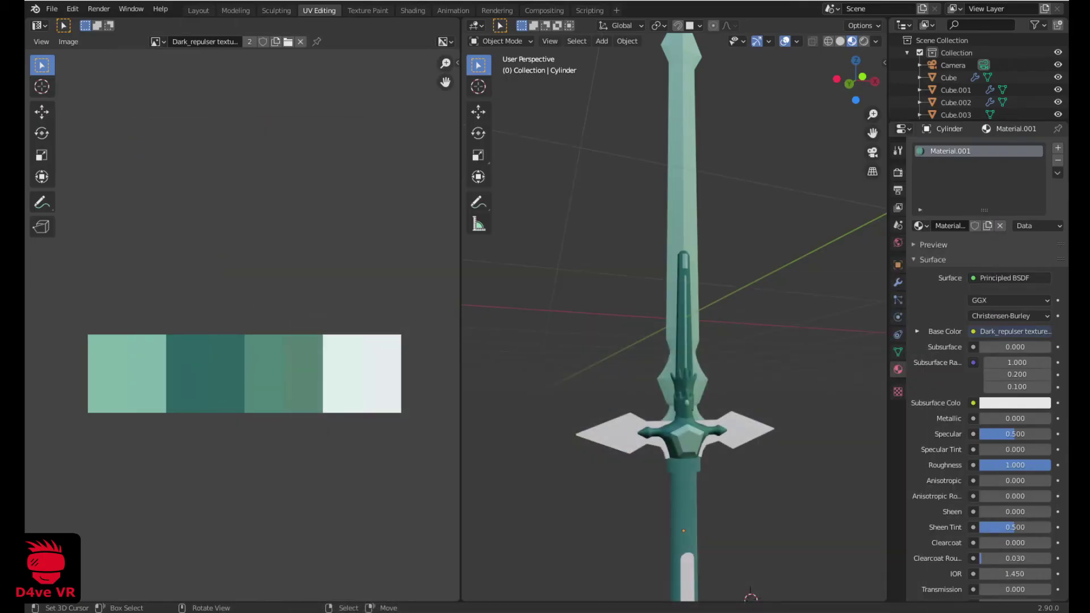
{"action": "middle_click_drag", "start_coordinate": [625, 273], "coordinate": [653, 411]}
{"action": "left_click", "coordinate": [653, 411]}
{"action": "key", "text": "Tab"}
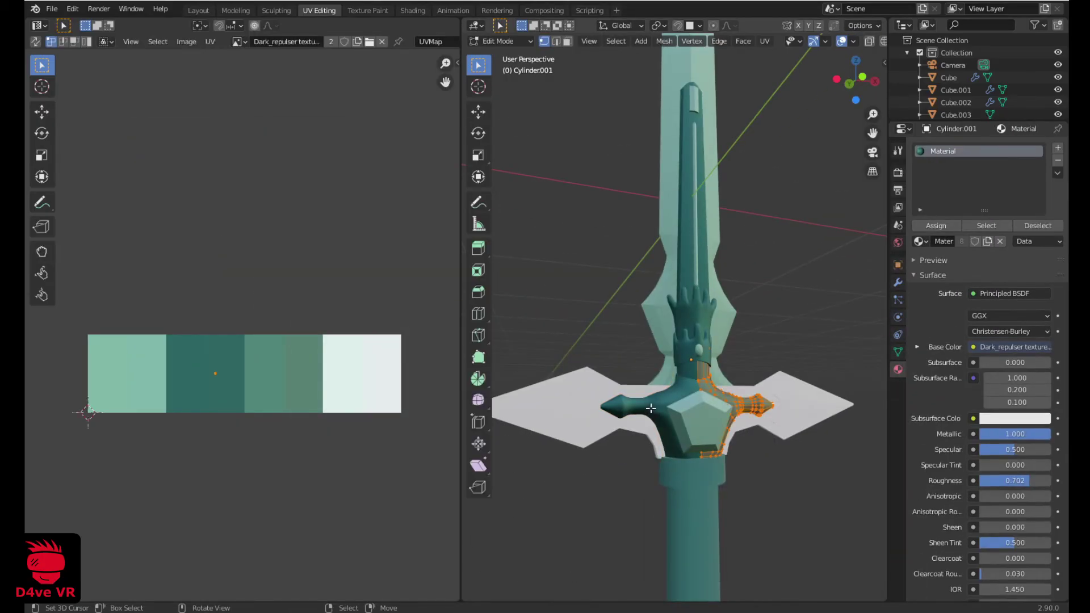
Move the guard's UVs onto a teal swatch, then check the Plane and hand-shaped pieces
{"action": "key", "text": "g"}
{"action": "left_click", "coordinate": [258, 297]}
{"action": "key", "text": "Tab"}
{"action": "left_click", "coordinate": [680, 346]}
{"action": "key", "text": "Tab"}
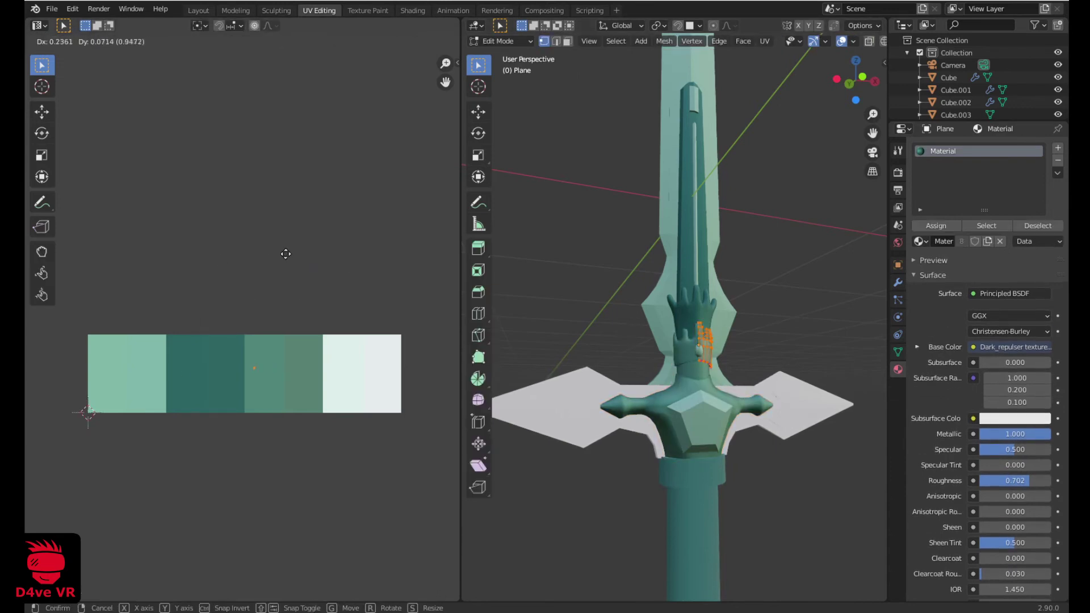
{"action": "key", "text": "Tab"}
{"action": "left_click", "coordinate": [688, 315]}
{"action": "key", "text": "Tab"}
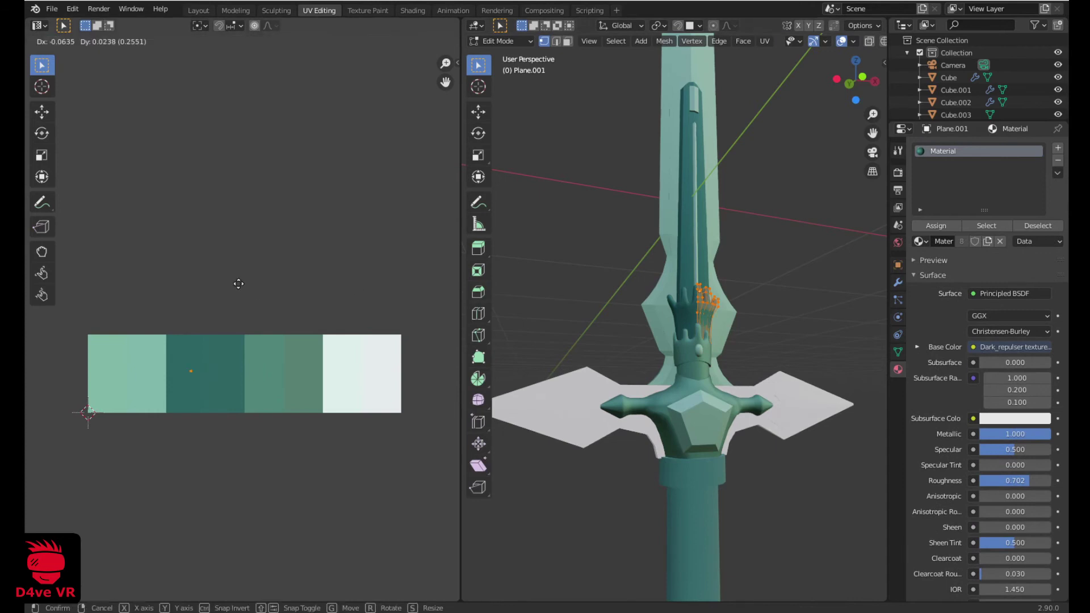
{"action": "key", "text": "Tab"}
Move the blade's centre ridge UVs onto a lighter teal palette swatch
{"action": "left_click", "coordinate": [681, 240]}
{"action": "key", "text": "Tab"}
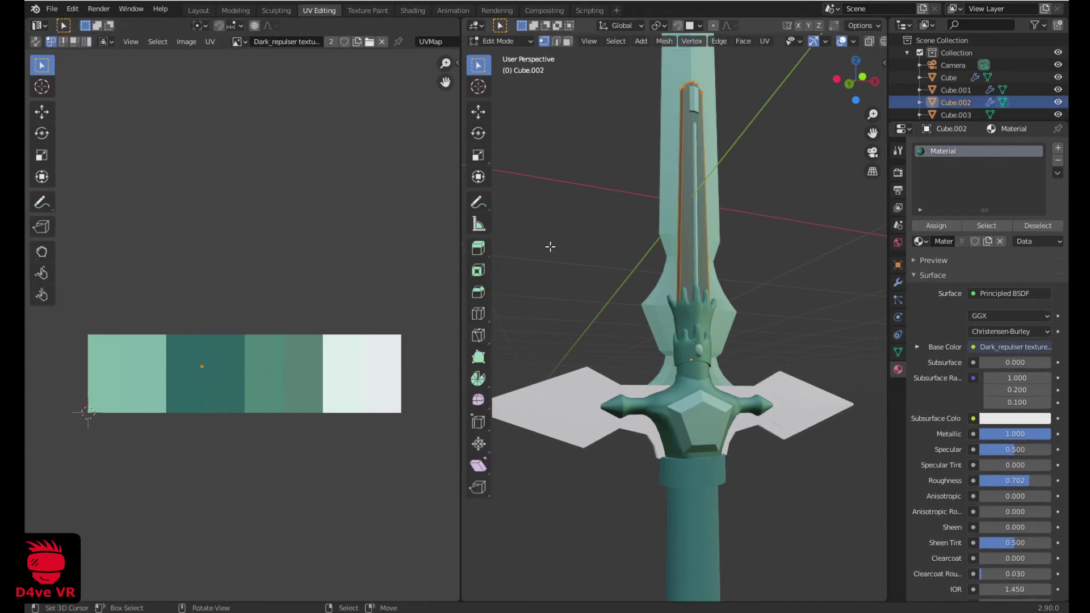
{"action": "key", "text": "g"}
{"action": "left_click", "coordinate": [249, 241]}
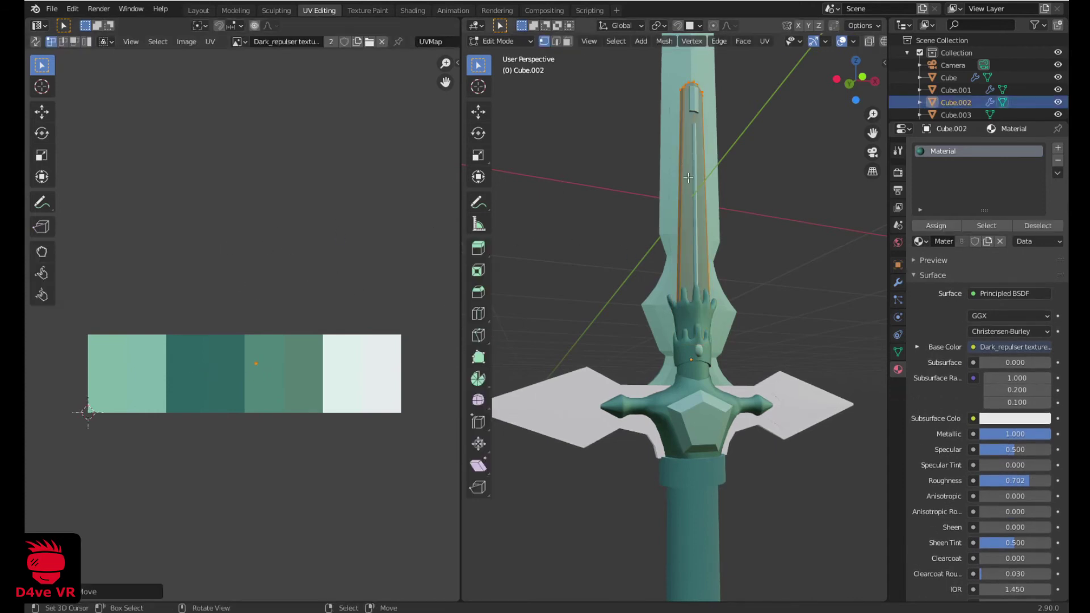
{"action": "key", "text": "Tab"}
{"action": "scroll", "coordinate": [709, 309], "scroll_direction": "down", "scroll_amount": 2}
{"action": "key", "text": "a"}
{"action": "middle_click_drag", "start_coordinate": [708, 307], "coordinate": [697, 383]}
{"action": "key", "text": "a"}
{"action": "scroll", "coordinate": [657, 253], "scroll_direction": "up", "scroll_amount": 2}
On the outer blade Cube in face mode, select the first faces of its edge strip
{"action": "left_click", "coordinate": [651, 239]}
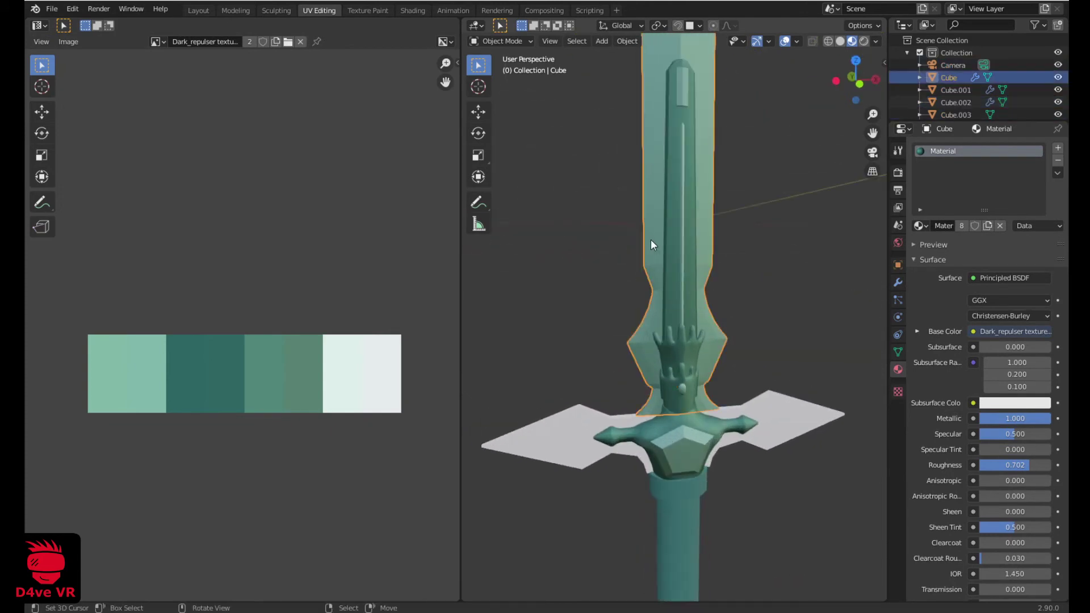
{"action": "key", "text": "Tab"}
{"action": "middle_click_drag", "start_coordinate": [651, 240], "coordinate": [651, 403]}
{"action": "key", "text": "3"}
{"action": "scroll", "coordinate": [713, 348], "scroll_direction": "up", "scroll_amount": 4}
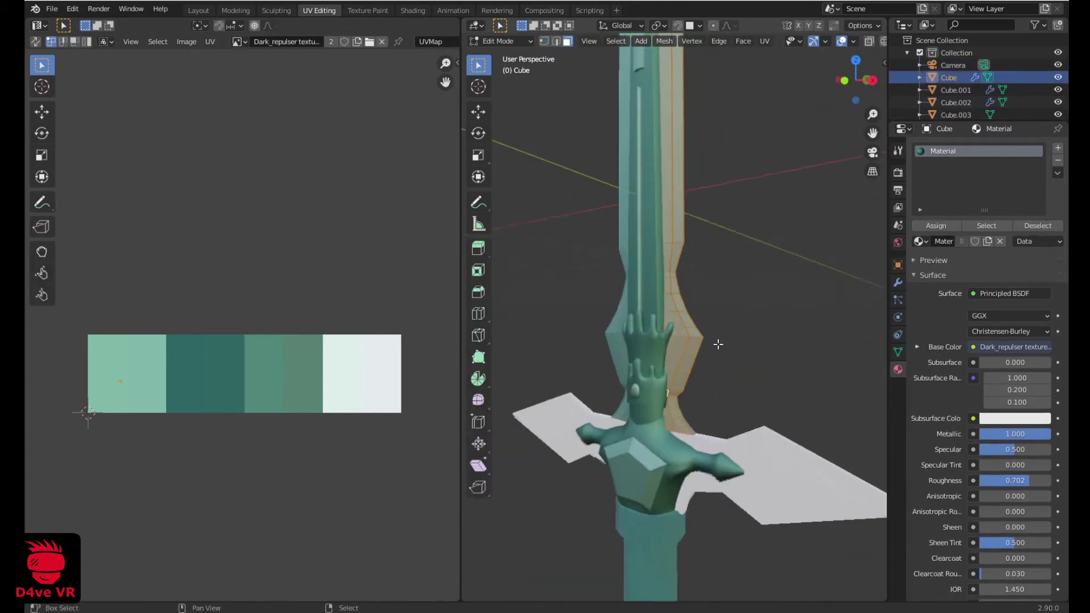
{"action": "middle_click_drag", "start_coordinate": [696, 504], "coordinate": [684, 419], "text": "shift"}
{"action": "scroll", "coordinate": [685, 420], "scroll_direction": "up", "scroll_amount": 1}
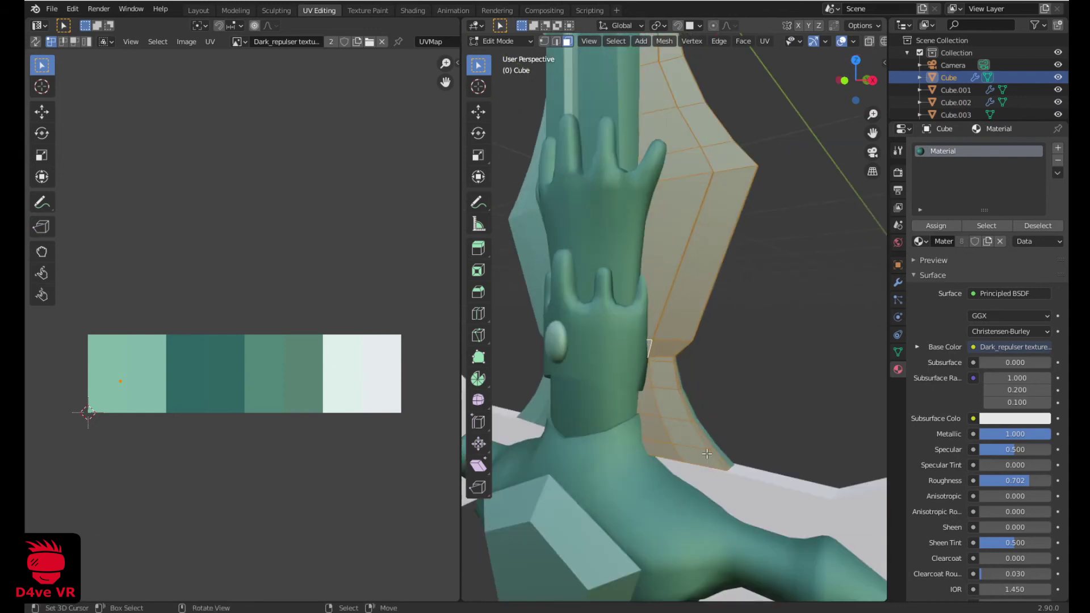
{"action": "right_click", "coordinate": [706, 455]}
{"action": "right_click", "coordinate": [686, 439], "text": "shift"}
Circle-select the edge strip faces running up the lower blade
{"action": "key", "text": "c"}
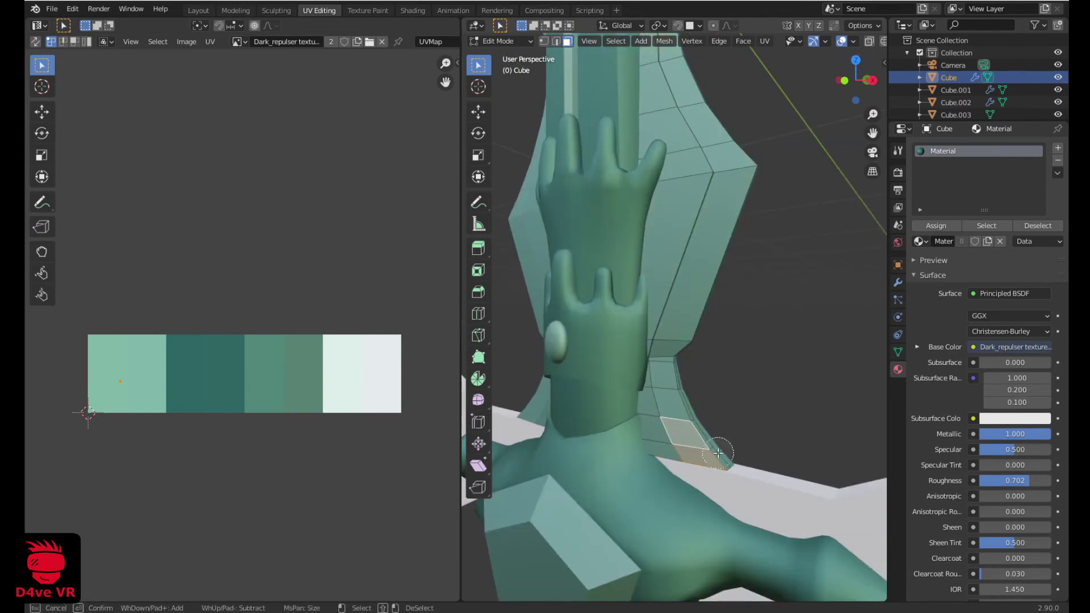
{"action": "key", "text": "Escape"}
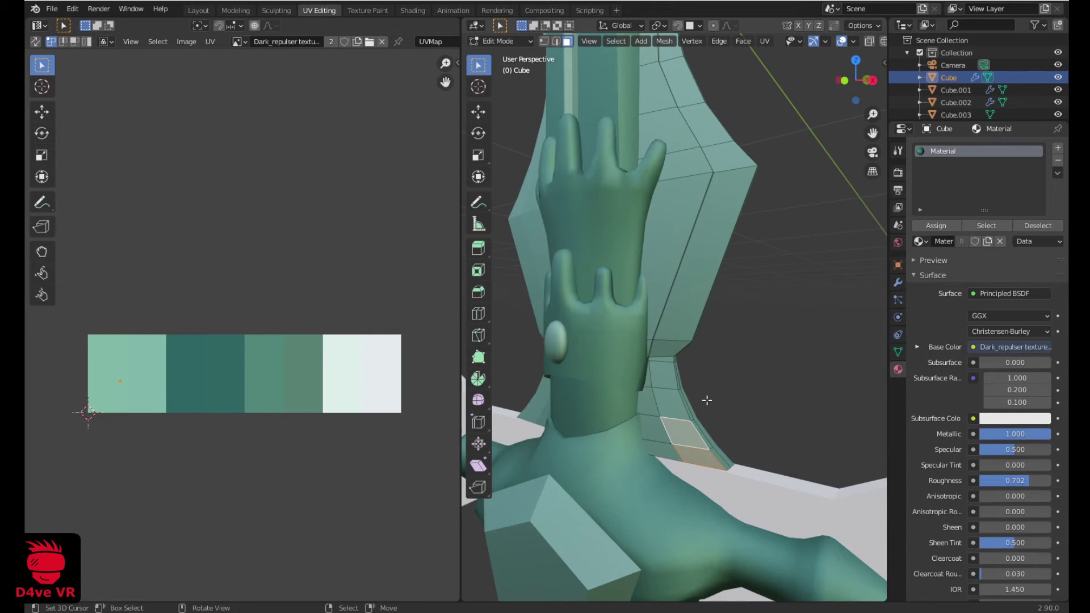
{"action": "key", "text": "c"}
{"action": "mouse_move", "coordinate": [717, 452]}
{"action": "left_mouse_down"}
{"action": "mouse_move", "coordinate": [670, 372]}
{"action": "mouse_move", "coordinate": [713, 311]}
{"action": "left_mouse_up"}
{"action": "key", "text": "Escape"}
{"action": "middle_click_drag", "start_coordinate": [720, 68], "coordinate": [711, 326], "text": "shift"}
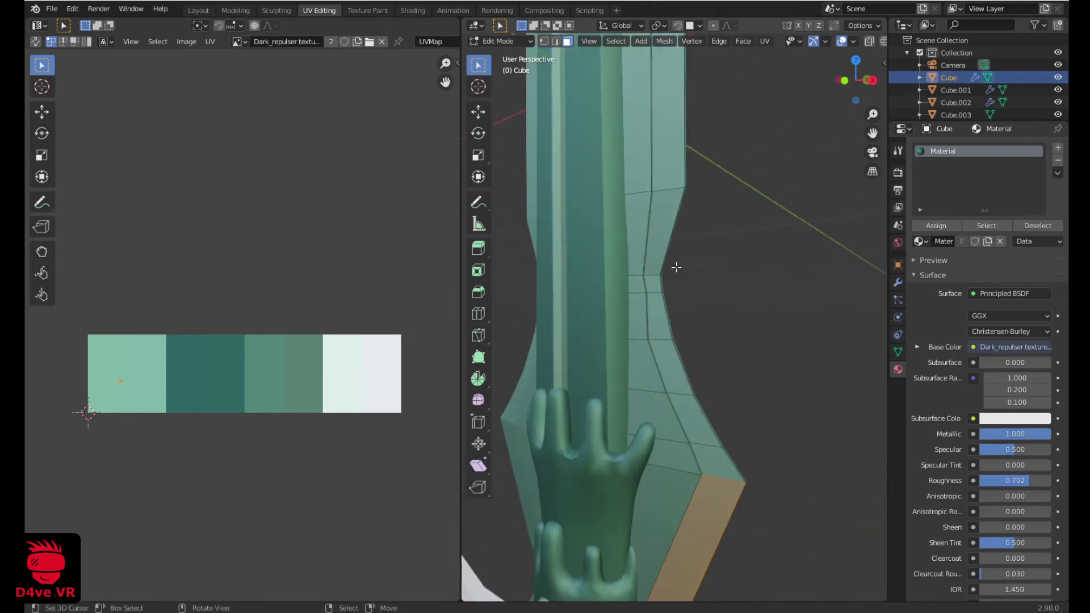
{"action": "key", "text": "c"}
{"action": "mouse_move", "coordinate": [744, 465]}
{"action": "left_mouse_down"}
{"action": "mouse_move", "coordinate": [691, 377]}
{"action": "mouse_move", "coordinate": [672, 315]}
{"action": "mouse_move", "coordinate": [667, 253]}
{"action": "mouse_move", "coordinate": [684, 126]}
{"action": "left_mouse_up"}
{"action": "key", "text": "Escape"}
Circle-select the remaining edge strip faces along the upper blade
{"action": "middle_click_drag", "start_coordinate": [706, 69], "coordinate": [701, 342], "text": "shift"}
{"action": "middle_click_drag", "start_coordinate": [698, 96], "coordinate": [669, 461], "text": "shift"}
{"action": "middle_click_drag", "start_coordinate": [663, 108], "coordinate": [646, 561], "text": "shift"}
{"action": "middle_click_drag", "start_coordinate": [675, 353], "coordinate": [672, 428], "text": "shift"}
{"action": "scroll", "coordinate": [668, 461], "scroll_direction": "up", "scroll_amount": 3}
{"action": "key", "text": "c"}
{"action": "left_click_drag", "start_coordinate": [603, 587], "coordinate": [638, 454]}
{"action": "right_click", "coordinate": [609, 302]}
{"action": "middle_click_drag", "start_coordinate": [610, 302], "coordinate": [841, 338]}
{"action": "scroll", "coordinate": [748, 410], "scroll_direction": "down", "scroll_amount": 3}
{"action": "middle_click_drag", "start_coordinate": [704, 438], "coordinate": [686, 202], "text": "shift"}
{"action": "middle_click_drag", "start_coordinate": [642, 380], "coordinate": [676, 398]}
{"action": "scroll", "coordinate": [676, 398], "scroll_direction": "up", "scroll_amount": 2}
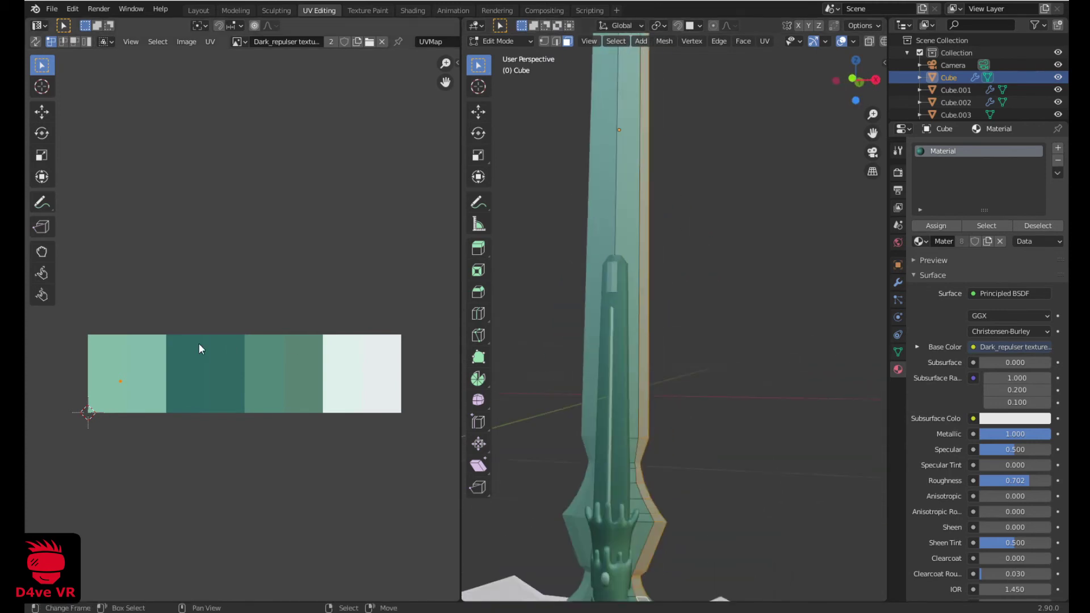
{"action": "scroll", "coordinate": [149, 348], "scroll_direction": "up", "scroll_amount": 1}
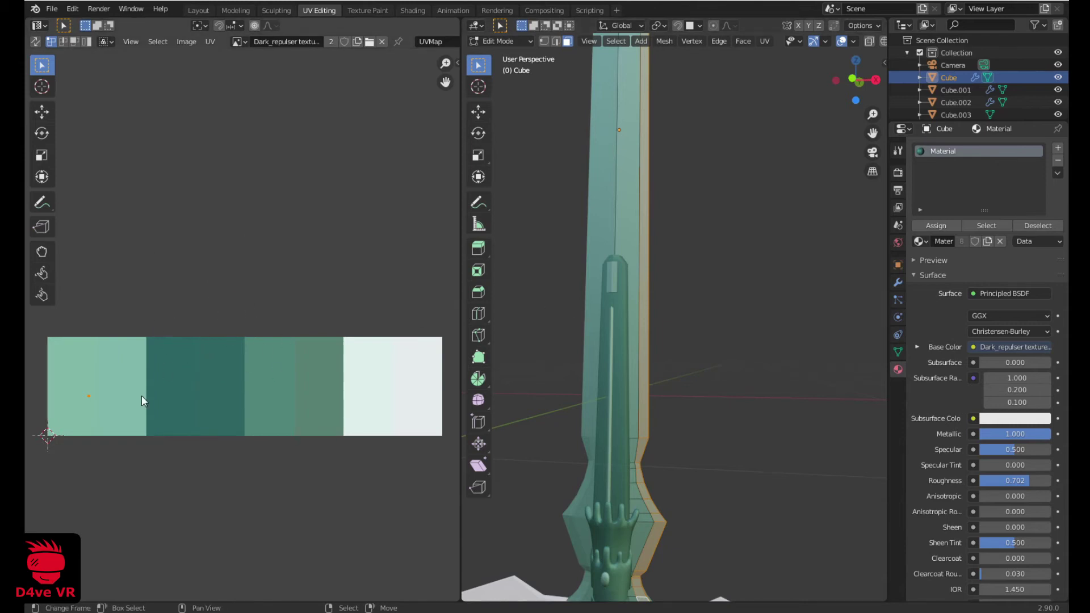
Move the edge strip's UVs onto the palest white-grey palette swatch
{"action": "key", "text": "g"}
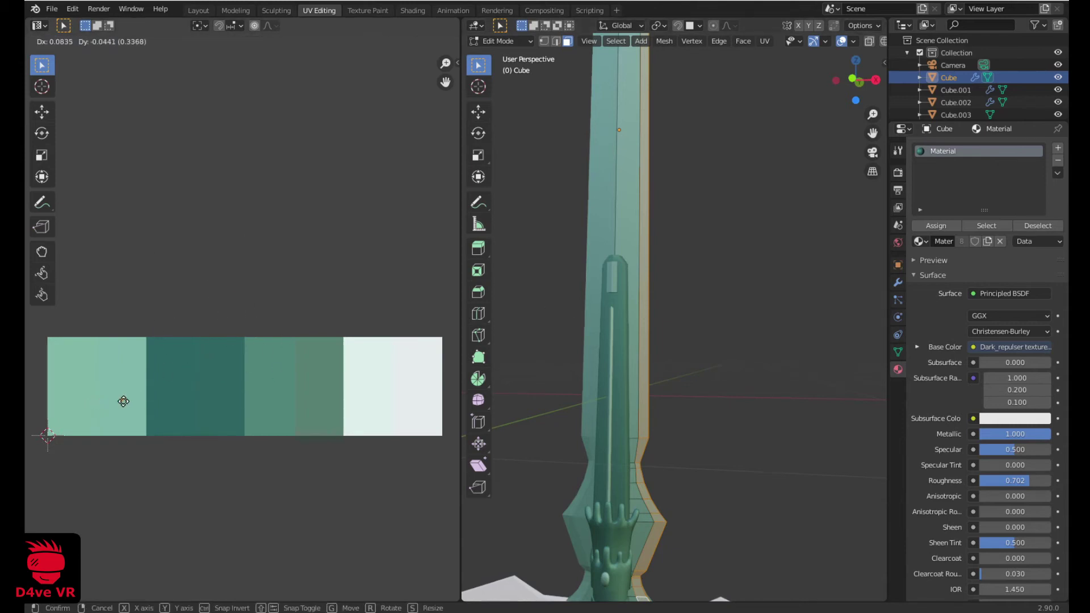
{"action": "left_click", "coordinate": [370, 389]}
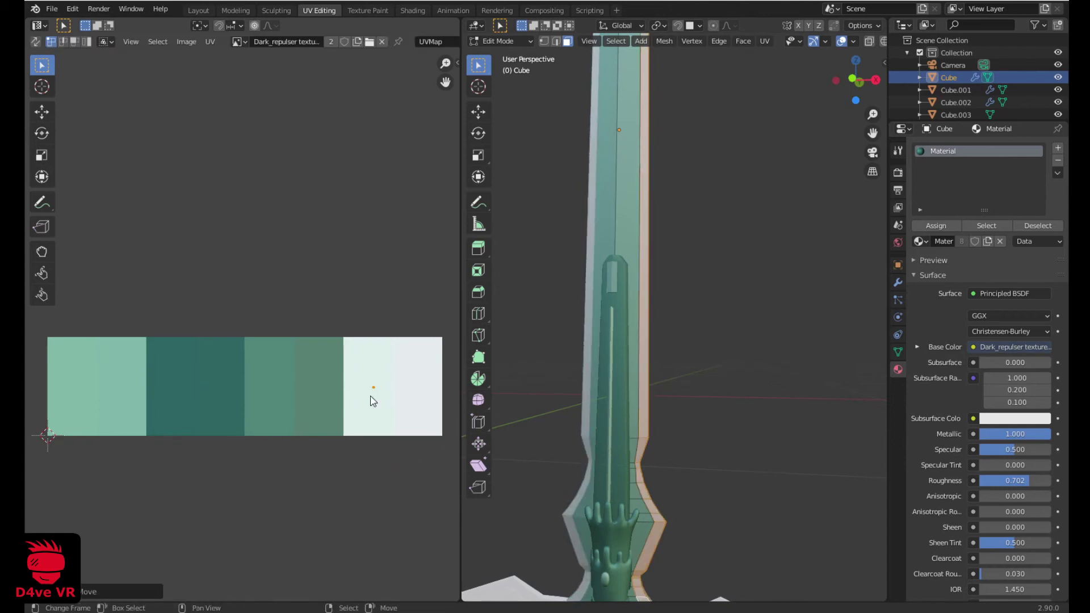
{"action": "scroll", "coordinate": [480, 407], "scroll_direction": "down", "scroll_amount": 2}
{"action": "key", "text": "g"}
{"action": "left_click", "coordinate": [382, 384]}
{"action": "key", "text": "Tab"}
{"action": "middle_click_drag", "start_coordinate": [631, 363], "coordinate": [685, 395]}
{"action": "scroll", "coordinate": [682, 409], "scroll_direction": "up", "scroll_amount": 4}
{"action": "middle_click_drag", "start_coordinate": [669, 462], "coordinate": [664, 331], "text": "shift"}
Assign the palette material to the wing inlays Cube.001 and the crossguard Cube.006
{"action": "left_click", "coordinate": [505, 365]}
{"action": "middle_click_drag", "start_coordinate": [513, 363], "coordinate": [519, 348]}
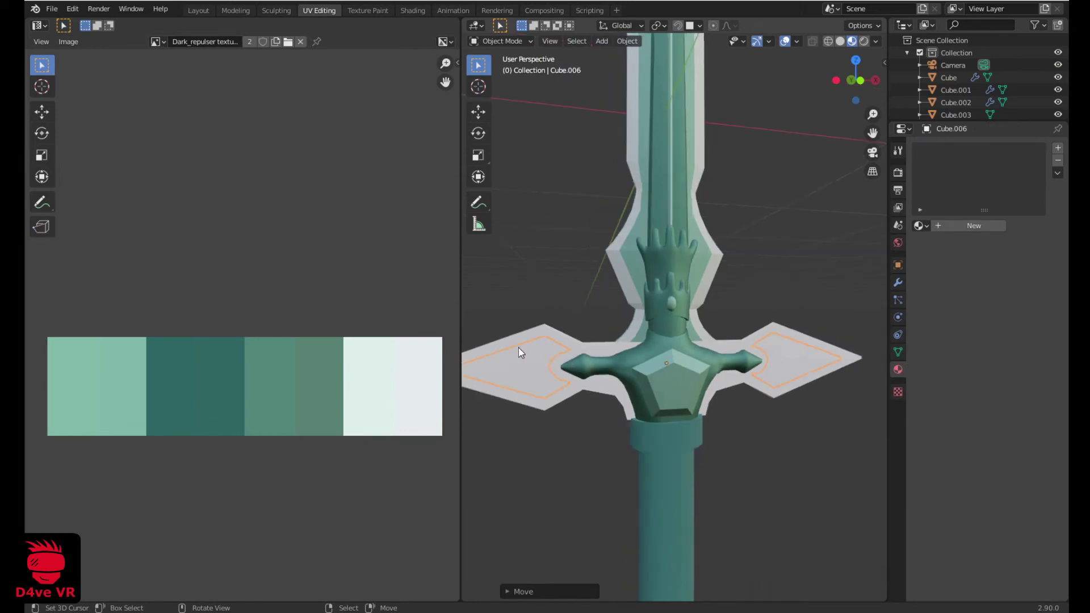
{"action": "left_click", "coordinate": [923, 226]}
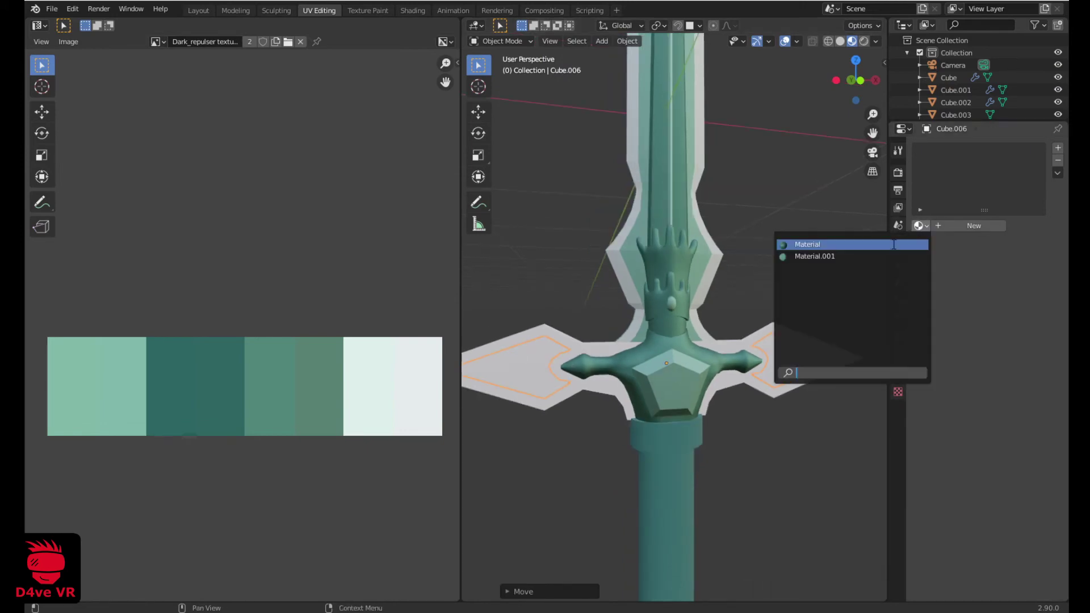
{"action": "left_click", "coordinate": [894, 245]}
{"action": "left_click", "coordinate": [565, 337]}
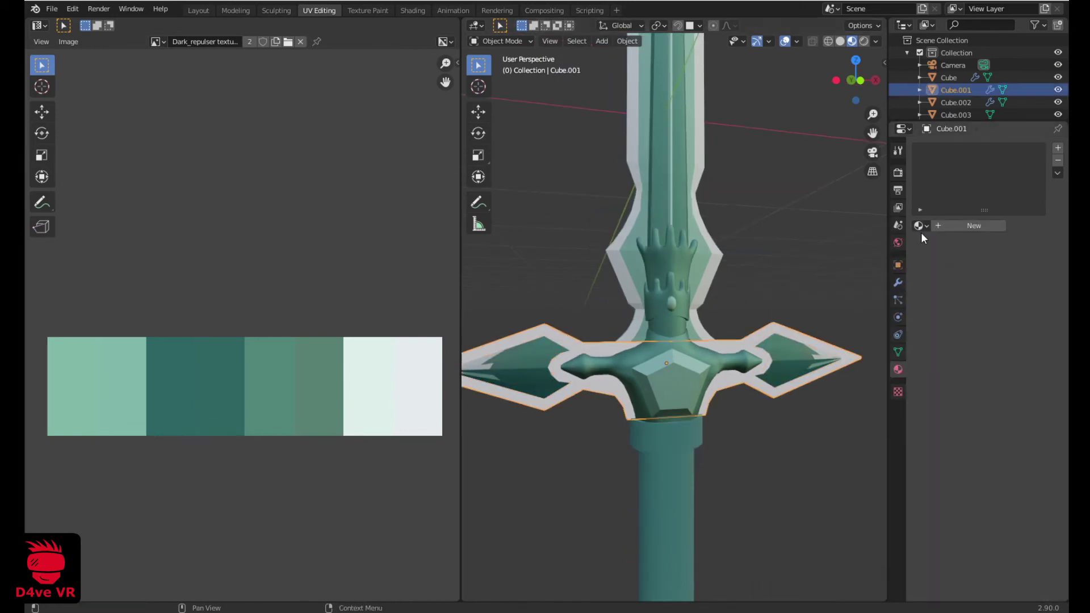
{"action": "left_click", "coordinate": [919, 226]}
{"action": "left_click", "coordinate": [907, 245]}
{"action": "middle_click_drag", "start_coordinate": [775, 315], "coordinate": [745, 310]}
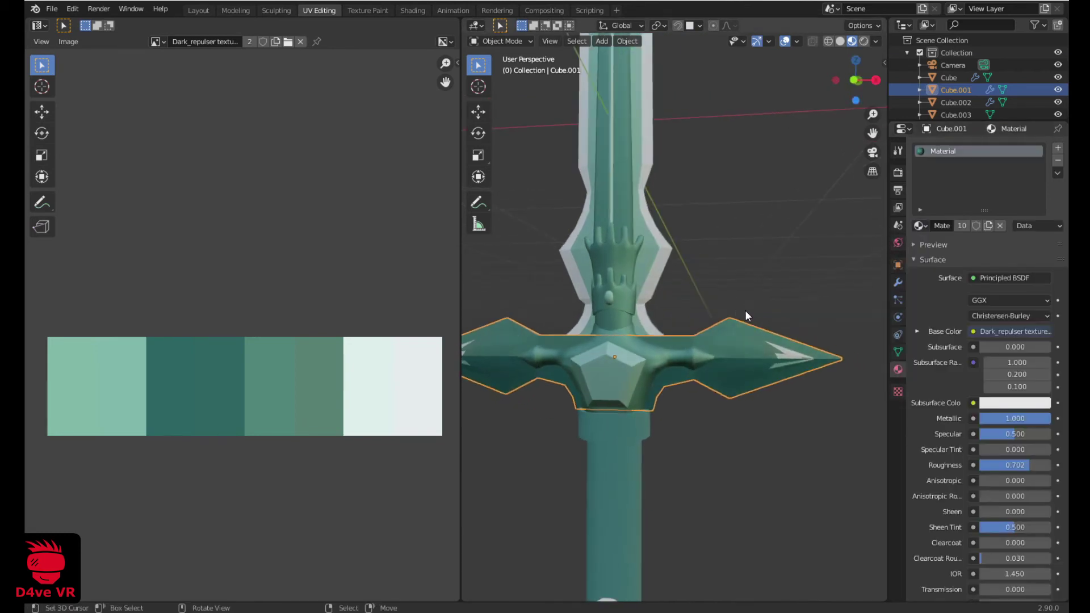
{"action": "key", "text": "alt+a"}
{"action": "middle_click_drag", "start_coordinate": [745, 353], "coordinate": [622, 278]}
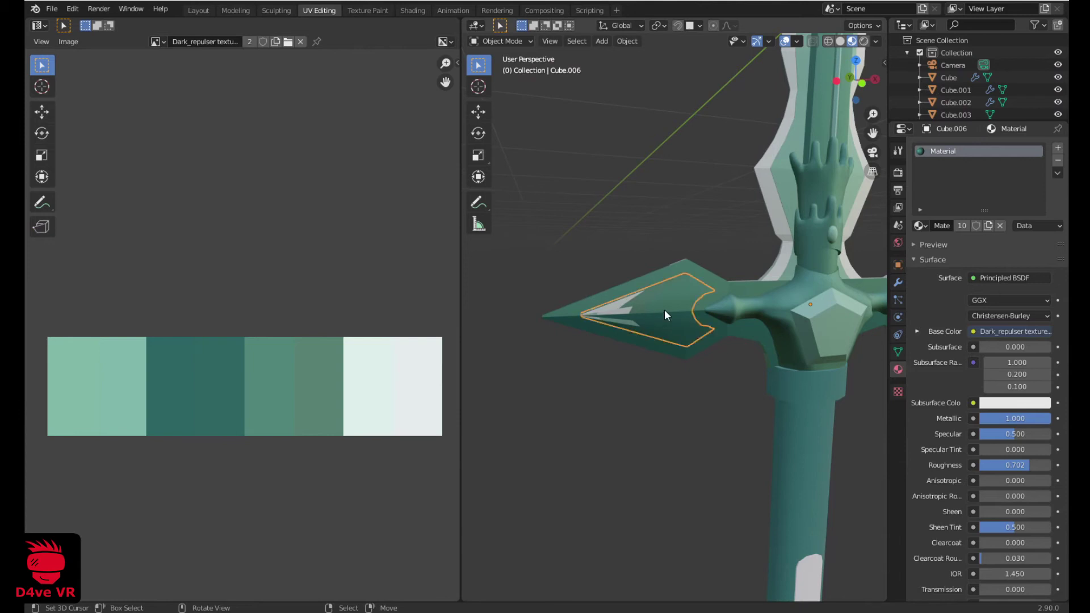
Collapse the wing inlay's UVs to a point and place it on a teal swatch
{"action": "key", "text": "Tab"}
{"action": "key", "text": "a"}
{"action": "key", "text": "s"}
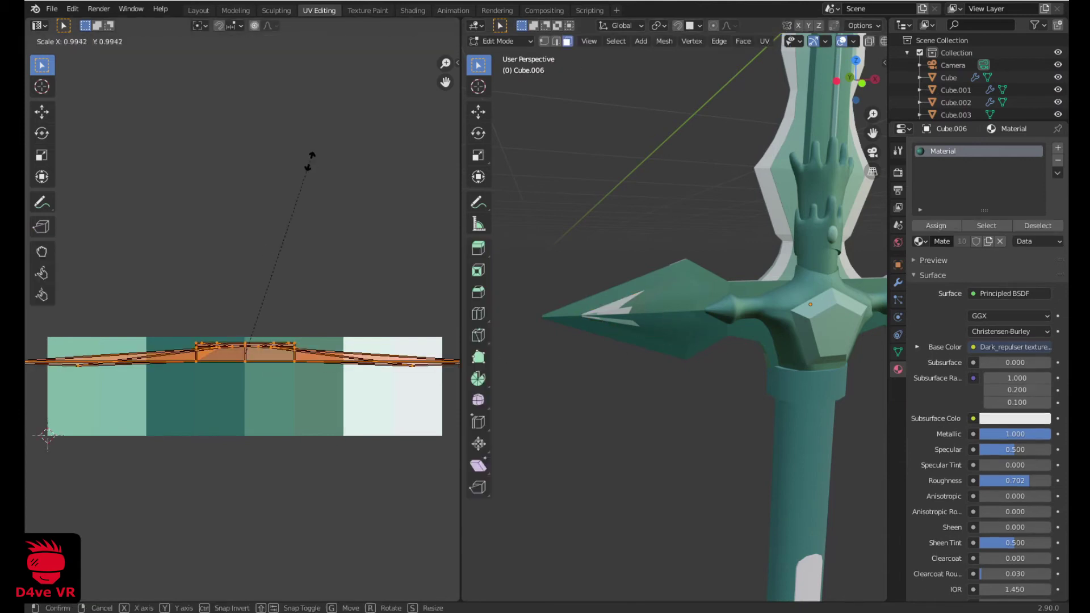
{"action": "key", "text": "0"}
{"action": "key", "text": "Return"}
{"action": "key", "text": "g"}
{"action": "left_click", "coordinate": [339, 221]}
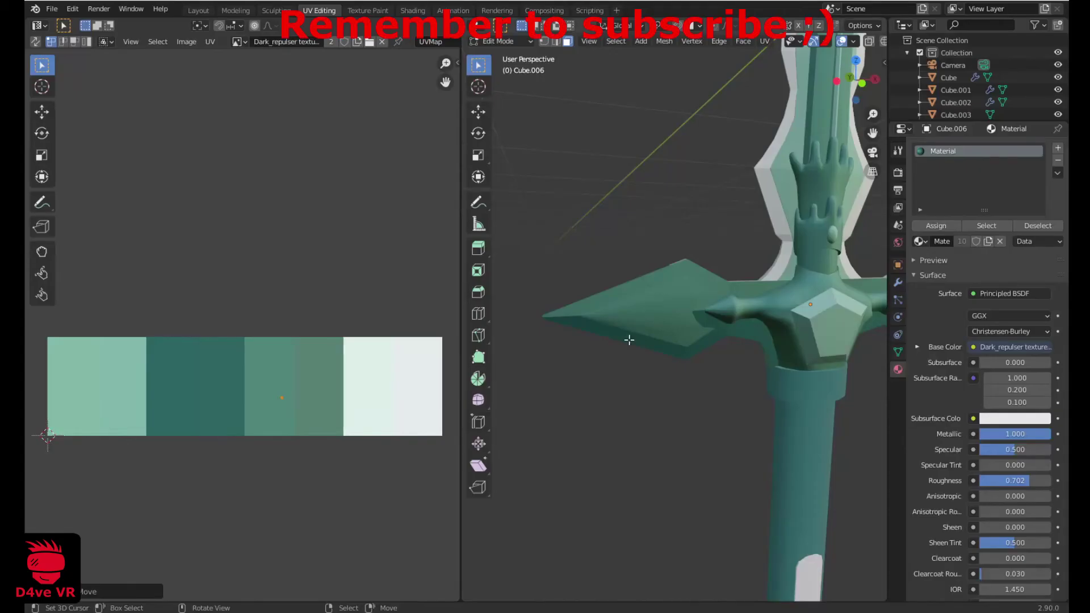
{"action": "key", "text": "Tab"}
Collapse the crossguard's UVs to a point and place it on a lighter teal swatch
{"action": "left_click", "coordinate": [564, 302]}
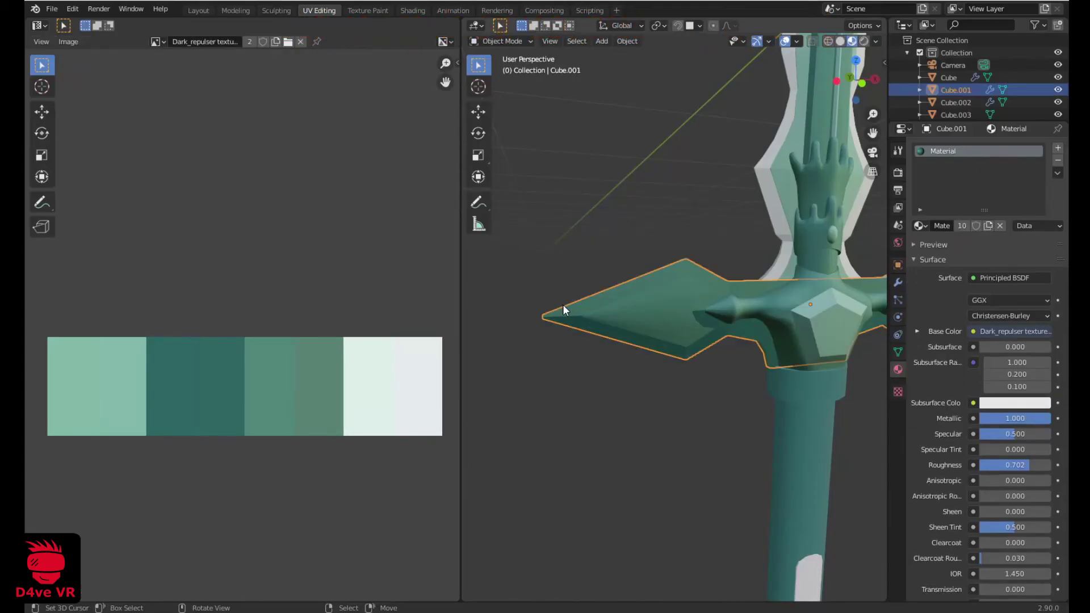
{"action": "key", "text": "Tab"}
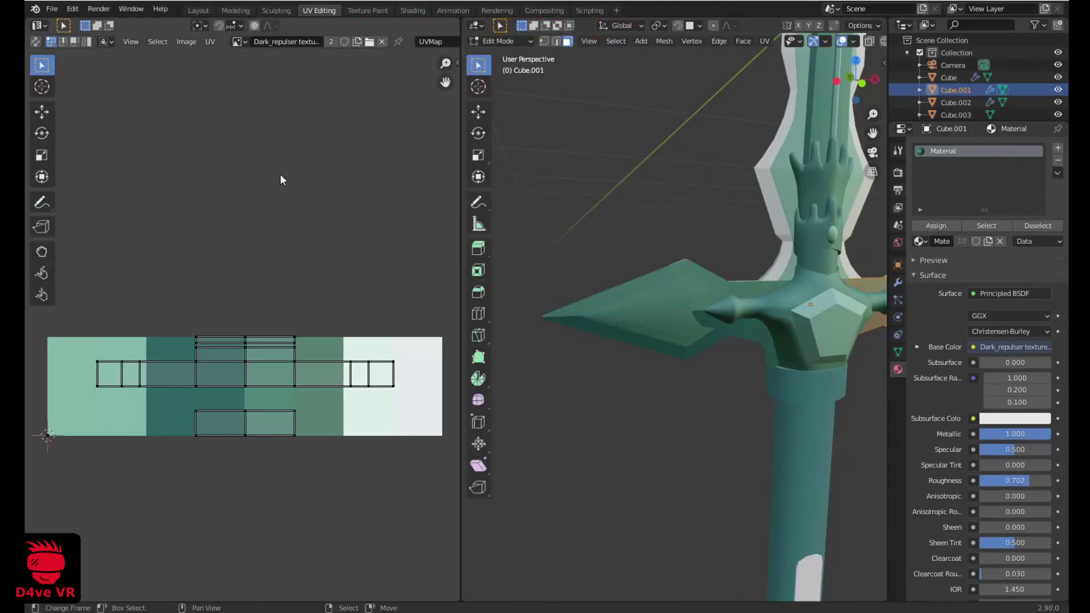
{"action": "key", "text": "a"}
{"action": "key", "text": "s"}
{"action": "key", "text": "0"}
{"action": "key", "text": "Return"}
{"action": "key", "text": "g"}
{"action": "left_click", "coordinate": [164, 334]}
{"action": "scroll", "coordinate": [755, 323], "scroll_direction": "down", "scroll_amount": 3}
{"action": "key", "text": "Tab"}
Compare the teal-coloured guard against the reference sword photo from several angles
{"action": "mouse_move", "coordinate": [763, 331]}
{"action": "middle_mouse_down"}
{"action": "mouse_move", "coordinate": [717, 323]}
{"action": "mouse_move", "coordinate": [757, 340]}
{"action": "middle_mouse_up"}
{"action": "key", "text": "alt+a"}
{"action": "scroll", "coordinate": [728, 355], "scroll_direction": "down", "scroll_amount": 3}
{"action": "key", "text": "alt+Tab"}
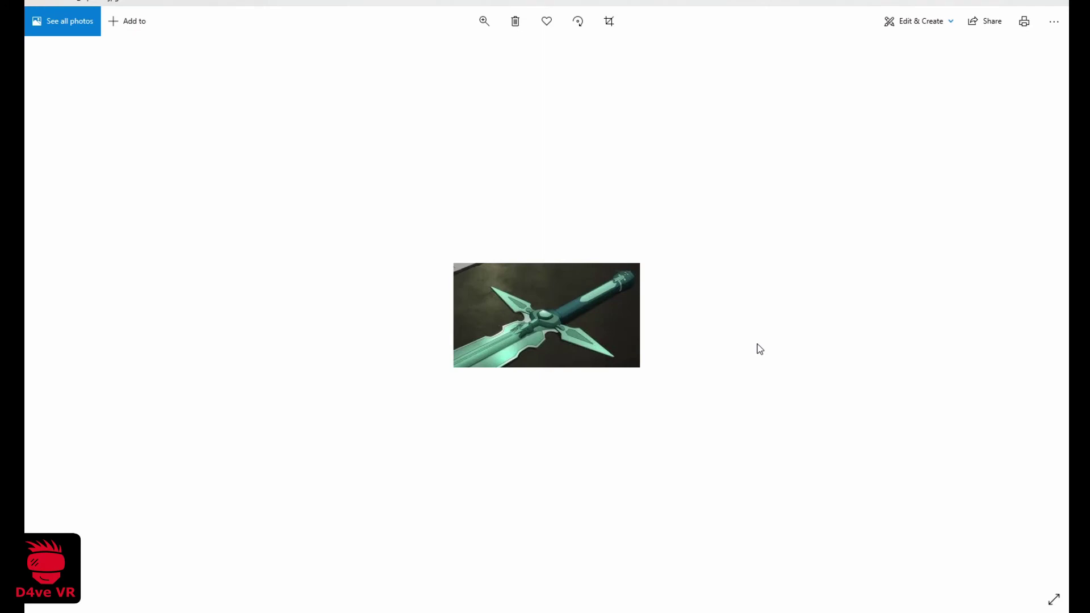
{"action": "key", "text": "alt+Tab"}
{"action": "middle_click_drag", "start_coordinate": [754, 356], "coordinate": [671, 420]}
{"action": "scroll", "coordinate": [671, 420], "scroll_direction": "down", "scroll_amount": 3}
{"action": "middle_click_drag", "start_coordinate": [679, 381], "coordinate": [463, 367]}
{"action": "scroll", "coordinate": [284, 296], "scroll_direction": "up", "scroll_amount": 1}
Select the white inlay on the handle, Cube.007, and give it the palette material
{"action": "scroll", "coordinate": [681, 324], "scroll_direction": "up", "scroll_amount": 7}
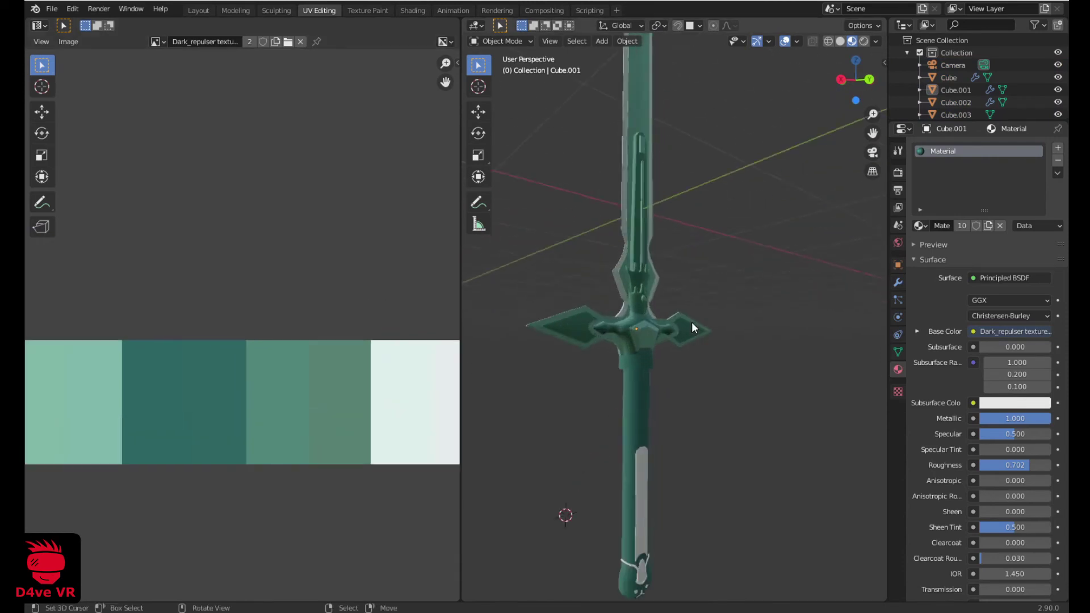
{"action": "middle_click_drag", "start_coordinate": [700, 409], "coordinate": [610, 396]}
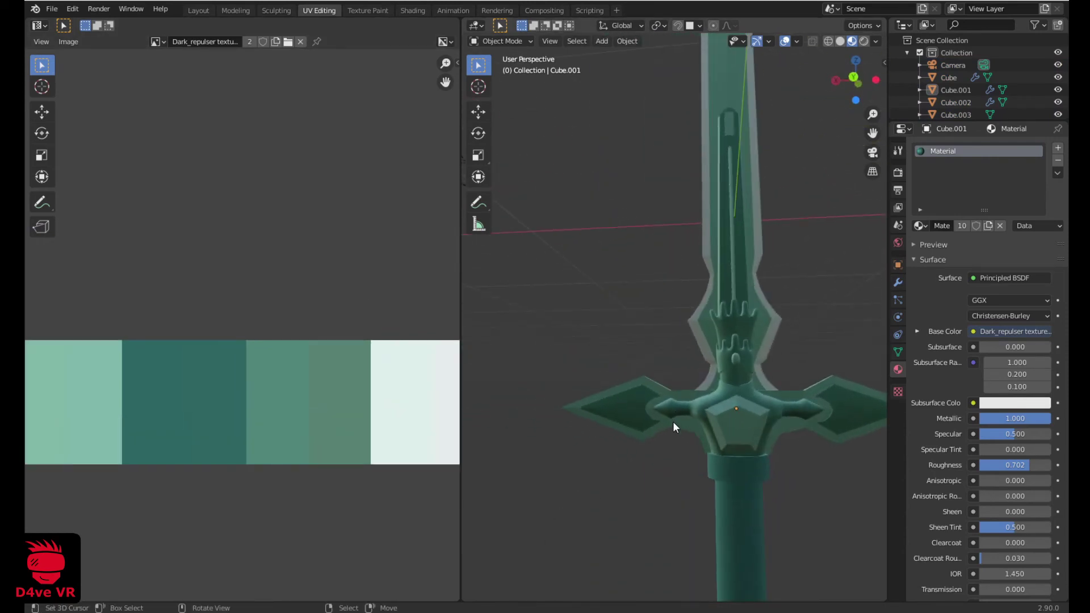
{"action": "scroll", "coordinate": [671, 438], "scroll_direction": "down", "scroll_amount": 6}
{"action": "middle_click_drag", "start_coordinate": [645, 445], "coordinate": [840, 472]}
{"action": "scroll", "coordinate": [739, 479], "scroll_direction": "up", "scroll_amount": 6}
{"action": "middle_click_drag", "start_coordinate": [706, 478], "coordinate": [664, 360]}
{"action": "scroll", "coordinate": [670, 331], "scroll_direction": "up", "scroll_amount": 2}
{"action": "right_click", "coordinate": [682, 335]}
{"action": "scroll", "coordinate": [686, 337], "scroll_direction": "down", "scroll_amount": 2}
{"action": "left_click", "coordinate": [922, 226]}
{"action": "left_click", "coordinate": [901, 247]}
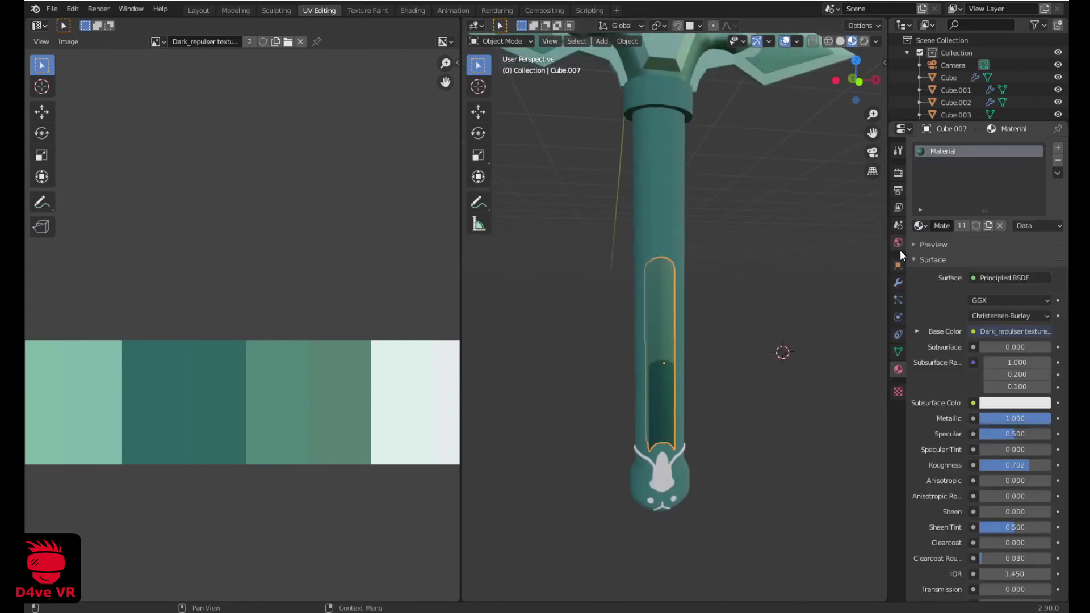
{"action": "scroll", "coordinate": [695, 329], "scroll_direction": "down", "scroll_amount": 2}
{"action": "scroll", "coordinate": [696, 329], "scroll_direction": "up", "scroll_amount": 4}
Collapse the handle inlay's UVs to a single point on the palette
{"action": "key", "text": "Tab"}
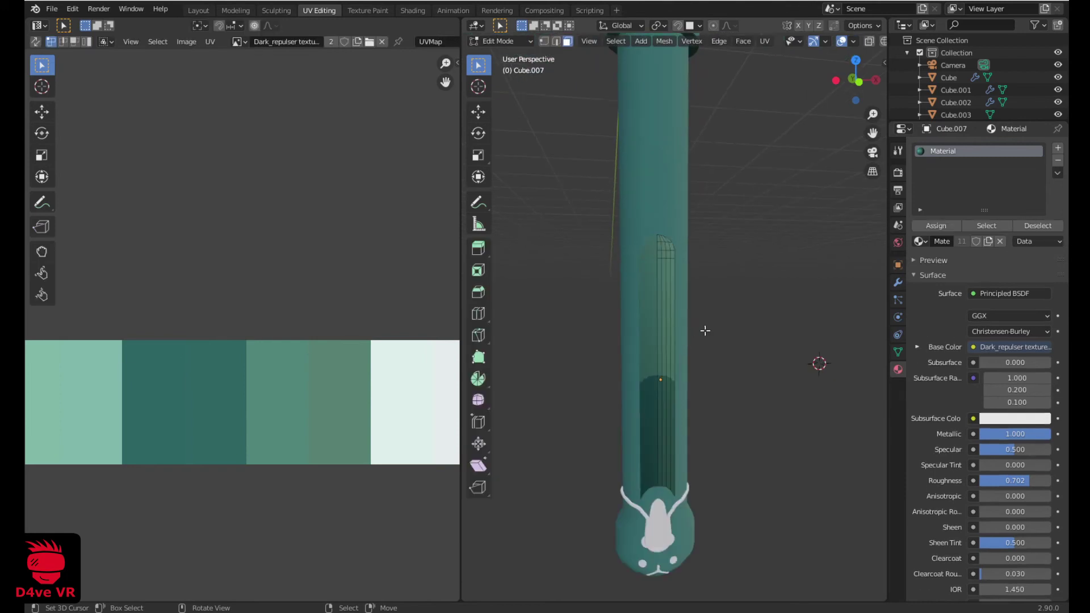
{"action": "key", "text": "a"}
{"action": "scroll", "coordinate": [296, 244], "scroll_direction": "down", "scroll_amount": 2}
{"action": "key", "text": "a"}
{"action": "key", "text": "s"}
{"action": "key", "text": "0"}
{"action": "key", "text": "Return"}
{"action": "key", "text": "Tab"}
Check the reference photo, then give the pommel's face piece Cube.008 the palette material
{"action": "scroll", "coordinate": [703, 407], "scroll_direction": "up", "scroll_amount": 4}
{"action": "key", "text": "alt+Tab"}
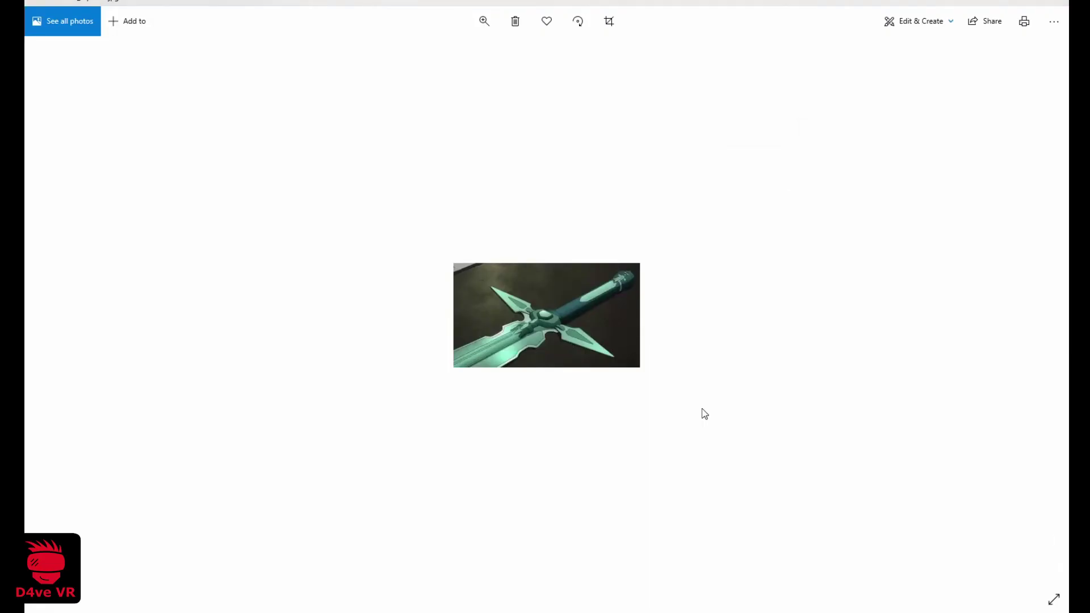
{"action": "key", "text": "alt+Tab"}
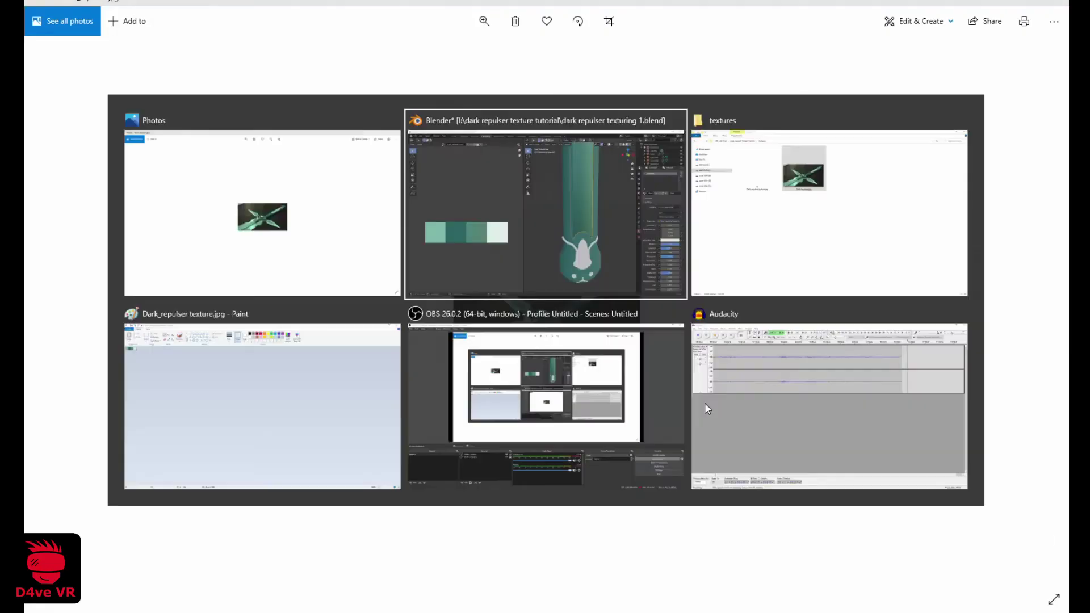
{"action": "left_click", "coordinate": [684, 445]}
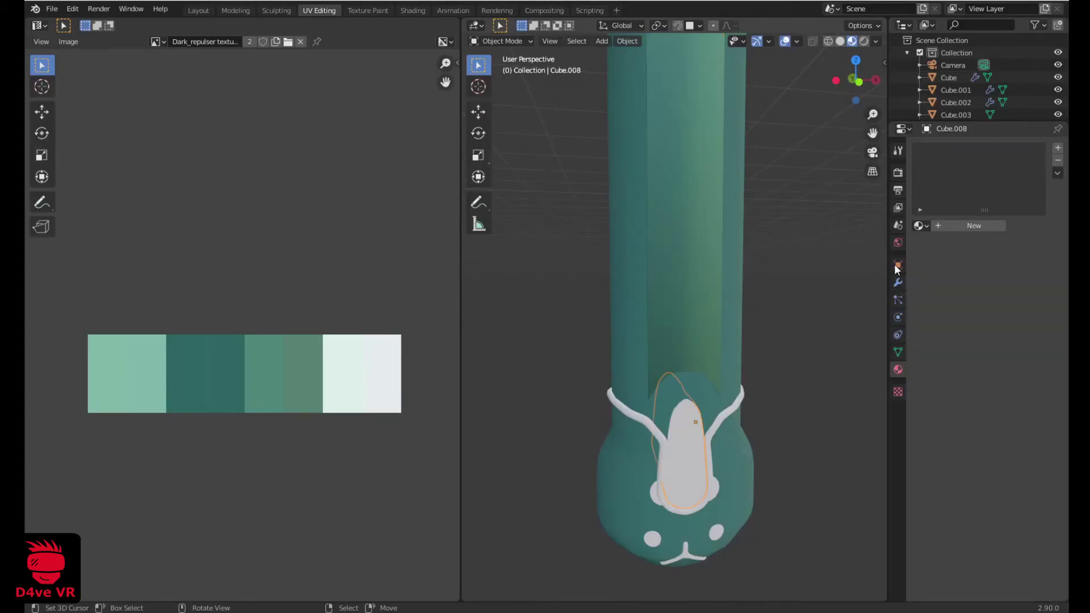
{"action": "left_click", "coordinate": [918, 226]}
{"action": "left_click", "coordinate": [857, 244]}
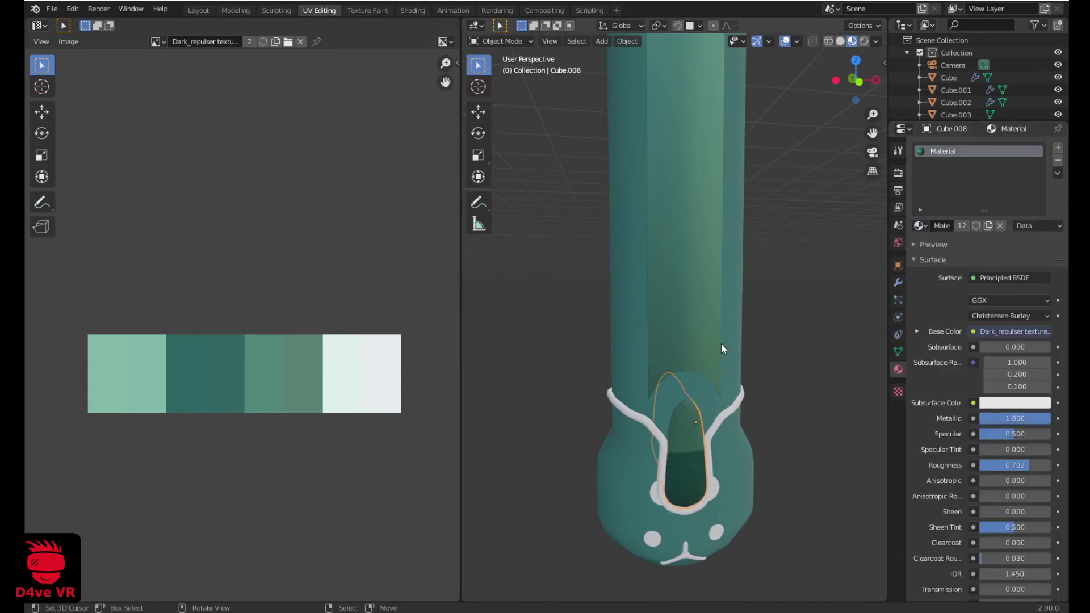
Collapse the face piece's UVs and place them on the dark teal swatch
{"action": "key", "text": "Tab"}
{"action": "key", "text": "s"}
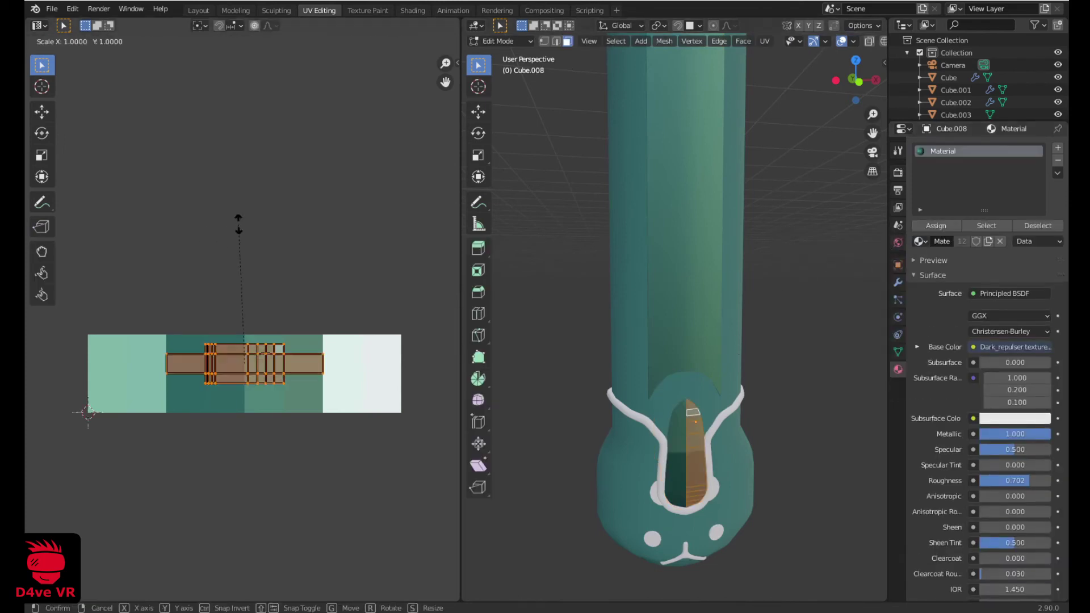
{"action": "key", "text": "0"}
{"action": "key", "text": "Return"}
{"action": "key", "text": "g"}
{"action": "left_click", "coordinate": [244, 234]}
{"action": "key", "text": "Tab"}
Select the white outline piece on the pommel and enter its Edit Mode
{"action": "left_click", "coordinate": [738, 408]}
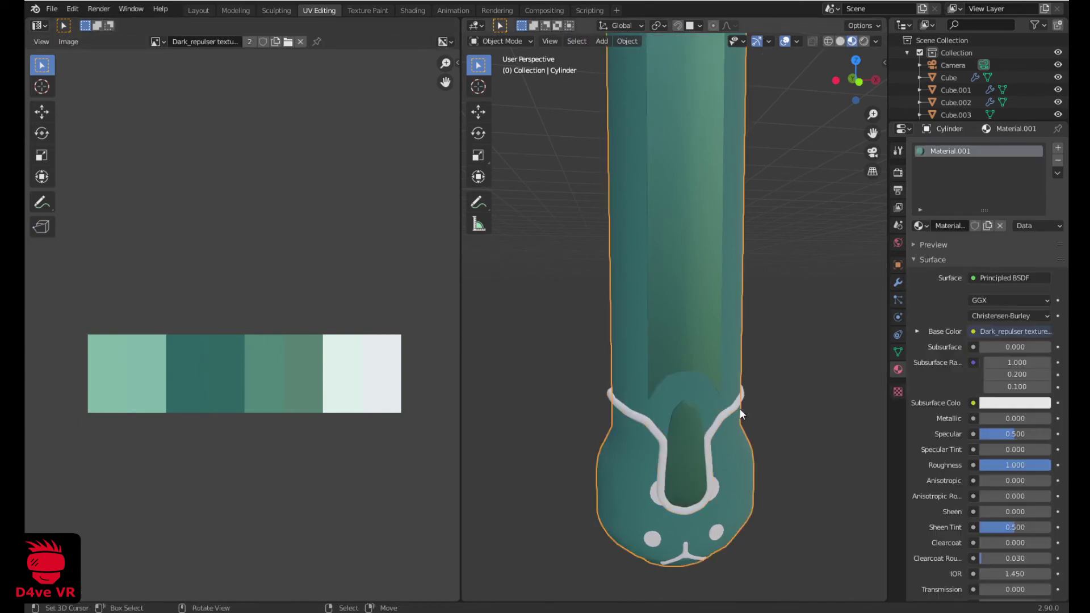
{"action": "left_click", "coordinate": [745, 401]}
{"action": "key", "text": "Tab"}
{"action": "scroll", "coordinate": [318, 308], "scroll_direction": "down", "scroll_amount": 4}
{"action": "scroll", "coordinate": [312, 307], "scroll_direction": "up", "scroll_amount": 4}
{"action": "scroll", "coordinate": [298, 307], "scroll_direction": "down", "scroll_amount": 4}
Give the pommel outline Plane.002 the palette material and display its modifier stack
{"action": "scroll", "coordinate": [297, 306], "scroll_direction": "up", "scroll_amount": 2}
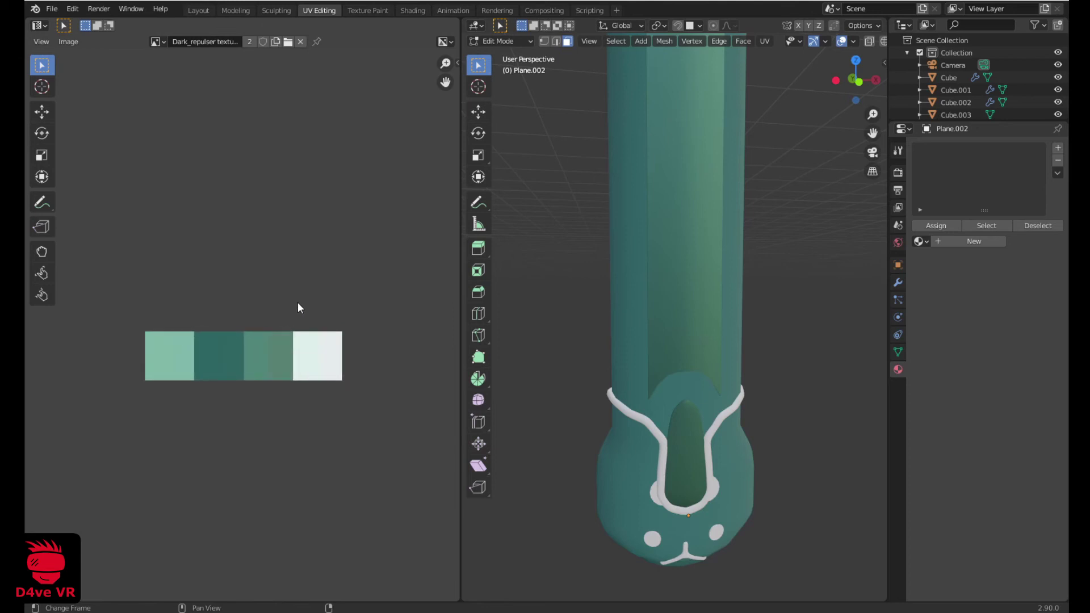
{"action": "key", "text": "Tab"}
{"action": "left_click", "coordinate": [918, 225]}
{"action": "left_click", "coordinate": [897, 246]}
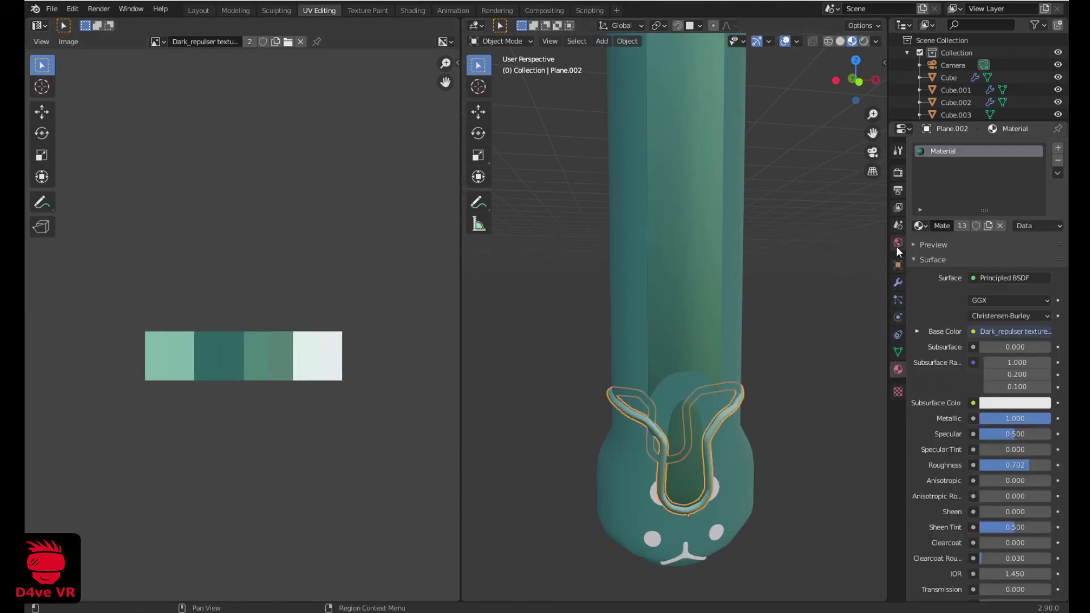
{"action": "key", "text": "Tab"}
{"action": "key", "text": "Tab"}
{"action": "left_click", "coordinate": [902, 285]}
{"action": "scroll", "coordinate": [749, 363], "scroll_direction": "down", "scroll_amount": 4}
{"action": "middle_click_drag", "start_coordinate": [738, 375], "coordinate": [631, 372]}
{"action": "scroll", "coordinate": [707, 335], "scroll_direction": "up", "scroll_amount": 7}
{"action": "key", "text": "Tab"}
{"action": "key", "text": "Tab"}
Reselect the outline and apply its Mirror and Skin modifiers, keeping Subdivision
{"action": "left_click", "coordinate": [649, 359]}
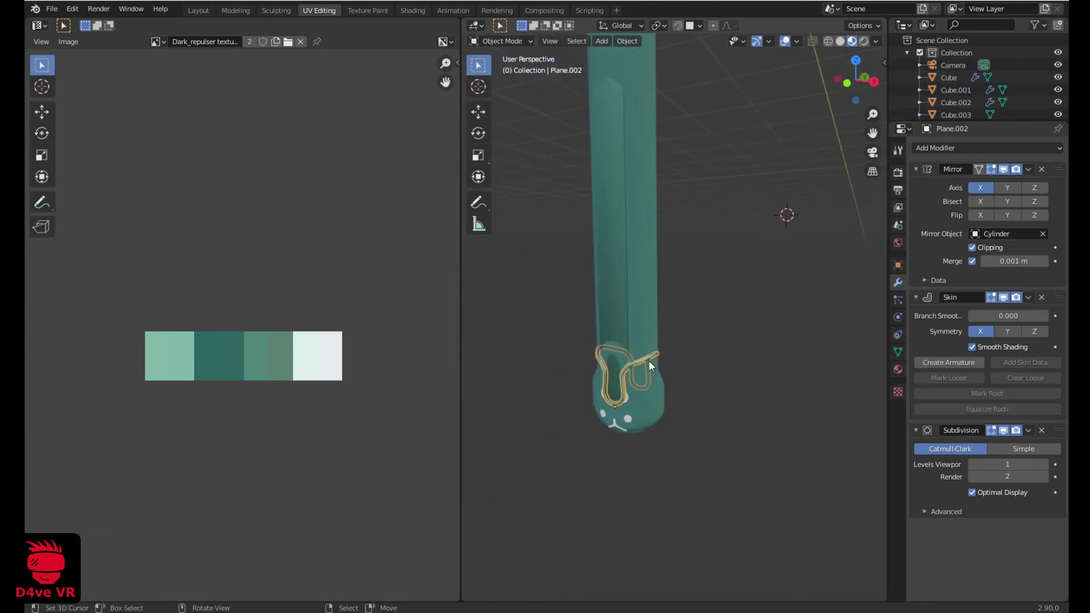
{"action": "scroll", "coordinate": [649, 362], "scroll_direction": "up", "scroll_amount": 3}
{"action": "scroll", "coordinate": [684, 337], "scroll_direction": "up", "scroll_amount": 2}
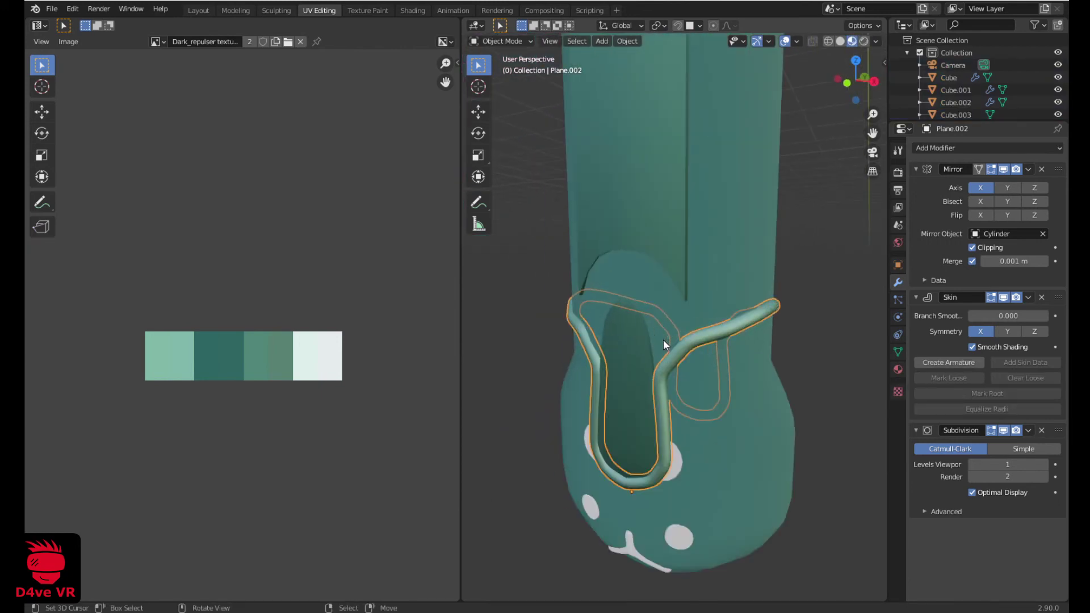
{"action": "key", "text": "Tab"}
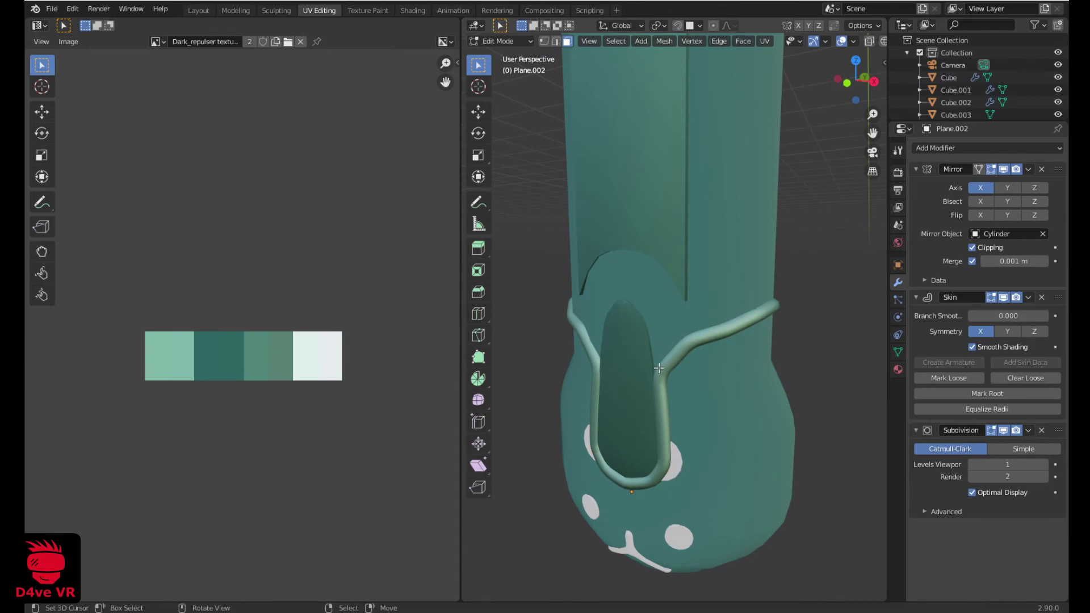
{"action": "key", "text": "Tab"}
{"action": "middle_click_drag", "start_coordinate": [698, 358], "coordinate": [642, 360]}
{"action": "key", "text": "alt+a"}
{"action": "left_click", "coordinate": [699, 353]}
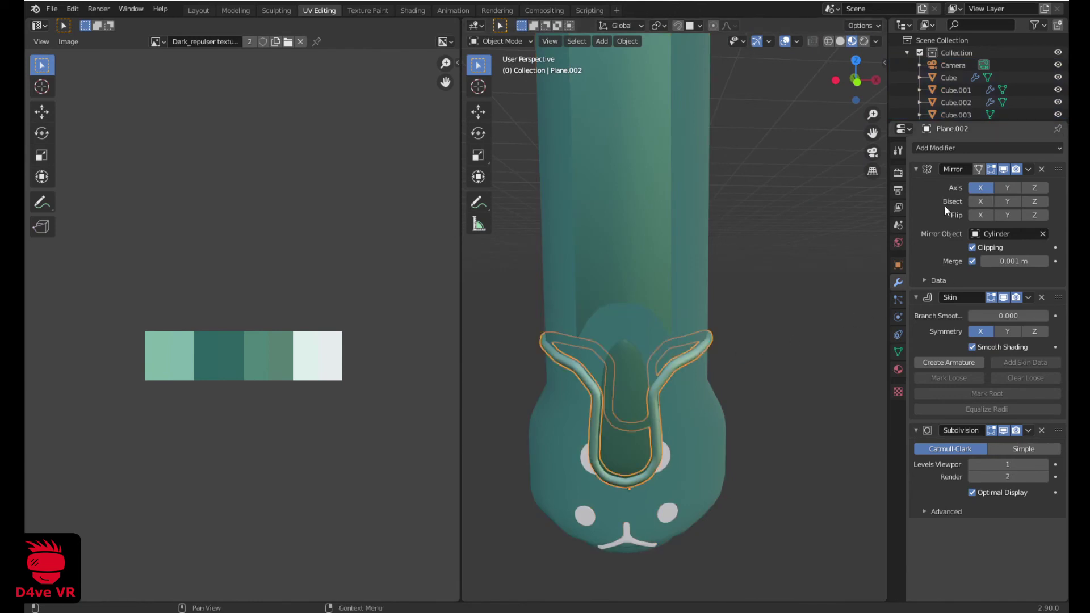
{"action": "left_click", "coordinate": [1027, 171]}
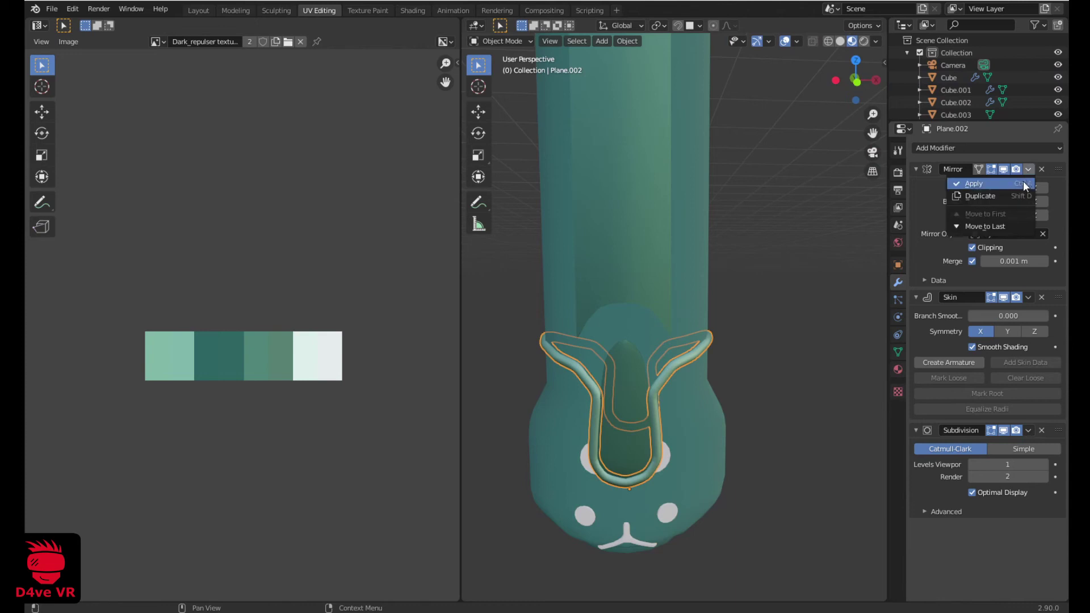
{"action": "left_click", "coordinate": [1023, 182]}
{"action": "left_click", "coordinate": [1029, 169]}
{"action": "left_click", "coordinate": [1024, 183]}
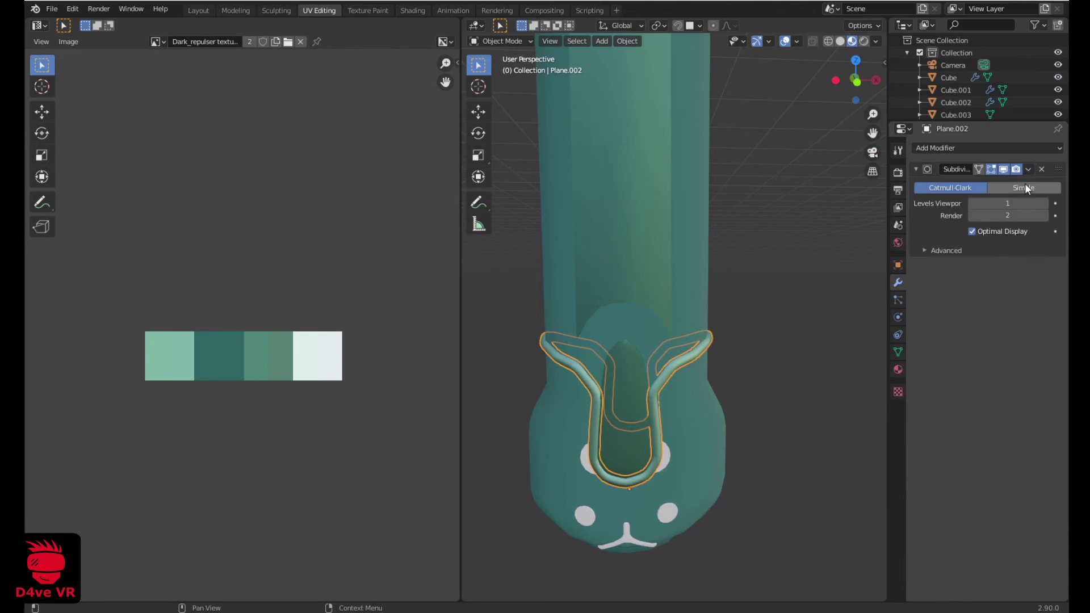
{"action": "key", "text": "Tab"}
Unwrap the outline's UVs, shrink them, and place them on the medium teal swatch
{"action": "key", "text": "a"}
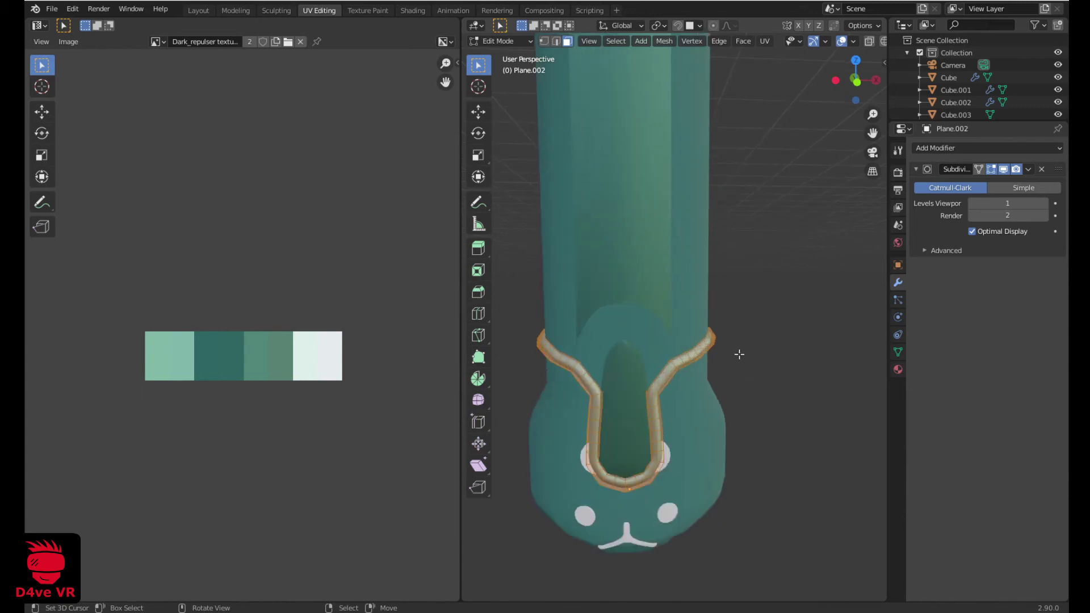
{"action": "key", "text": "u"}
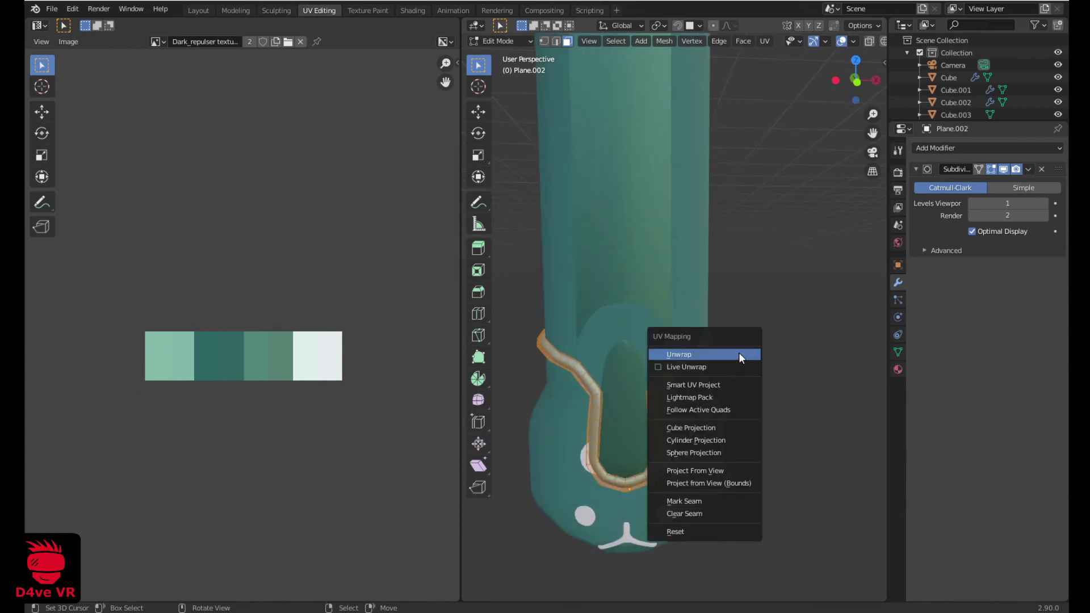
{"action": "left_click", "coordinate": [738, 354]}
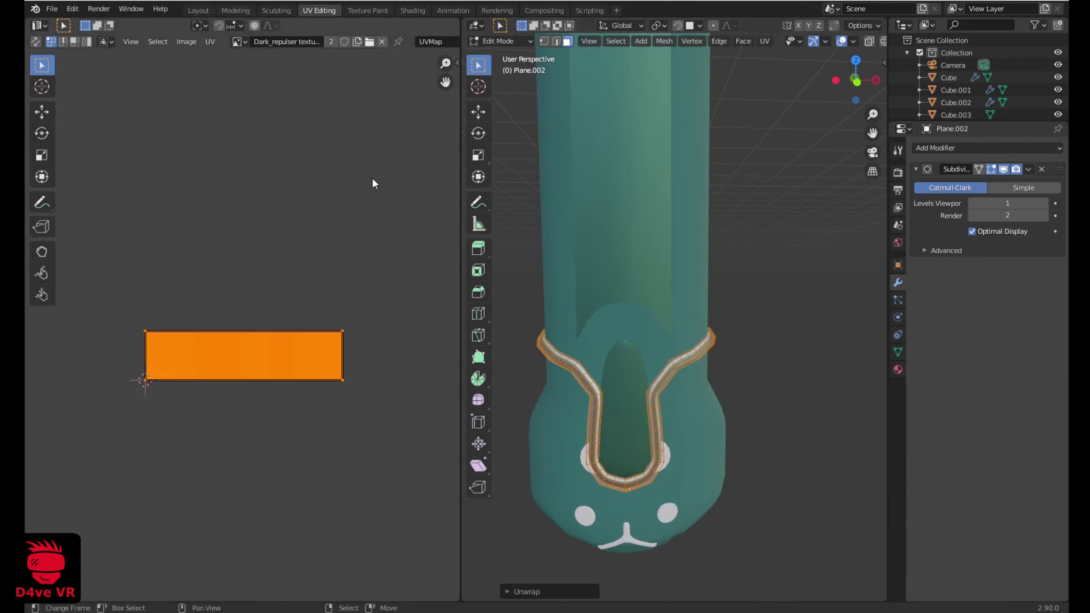
{"action": "key", "text": "s"}
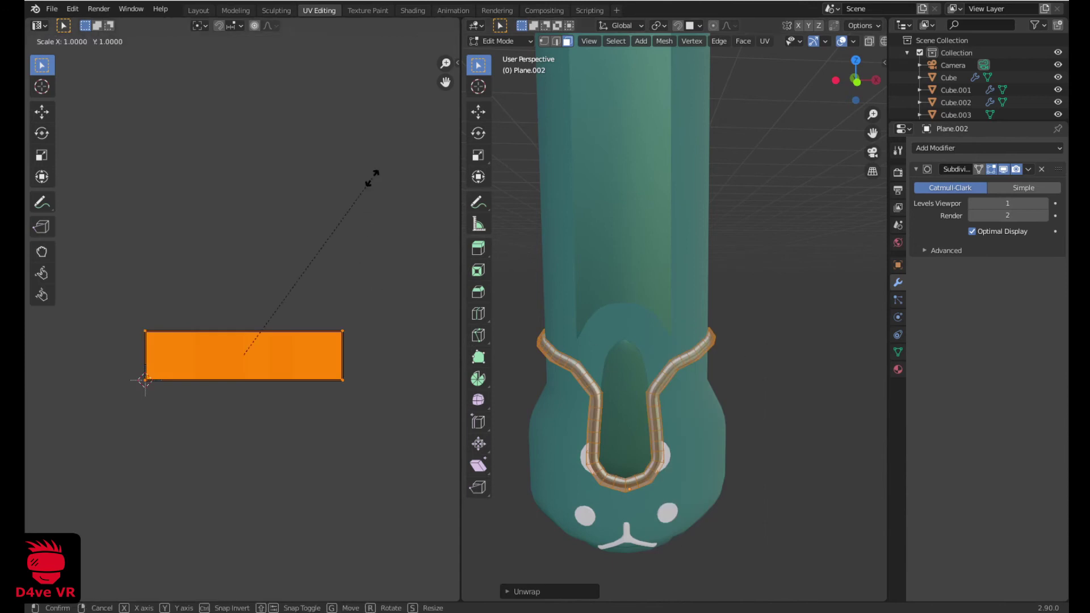
{"action": "left_click", "coordinate": [373, 178]}
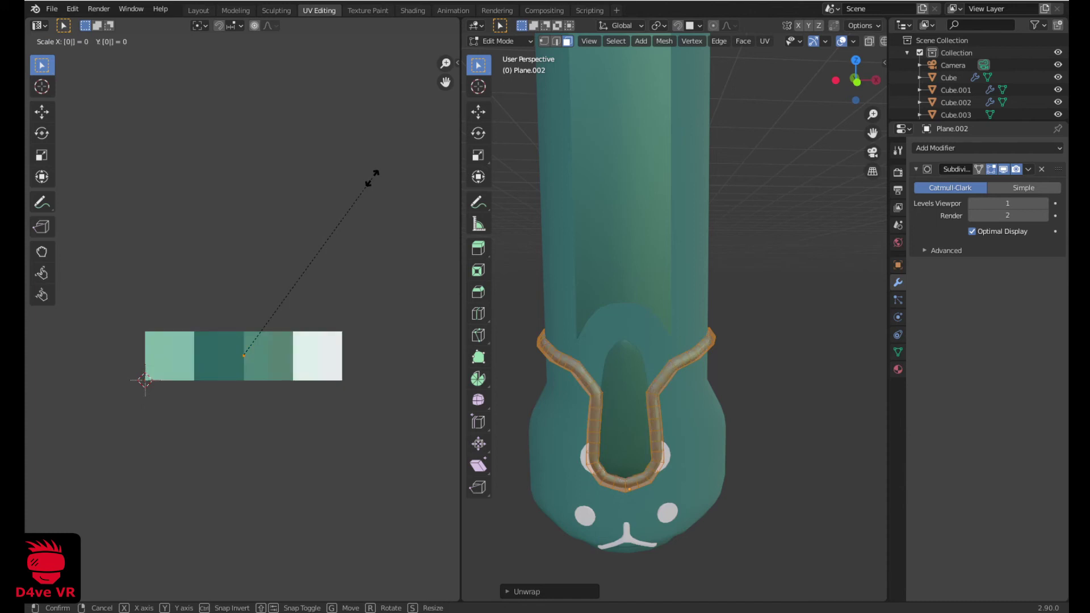
{"action": "scroll", "coordinate": [247, 303], "scroll_direction": "up", "scroll_amount": 2}
{"action": "key", "text": "g"}
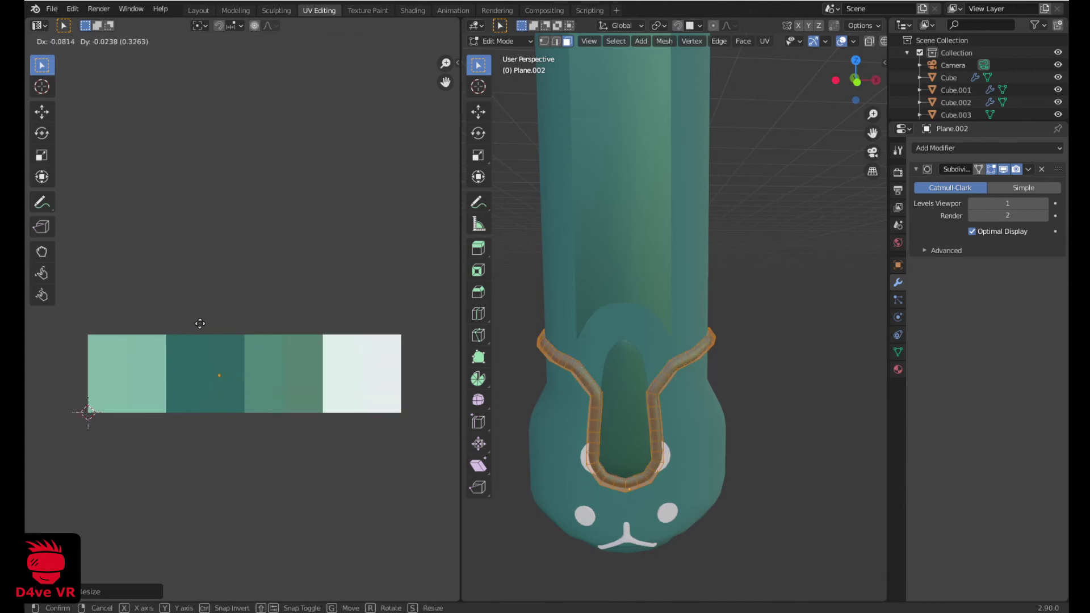
{"action": "left_click", "coordinate": [264, 322]}
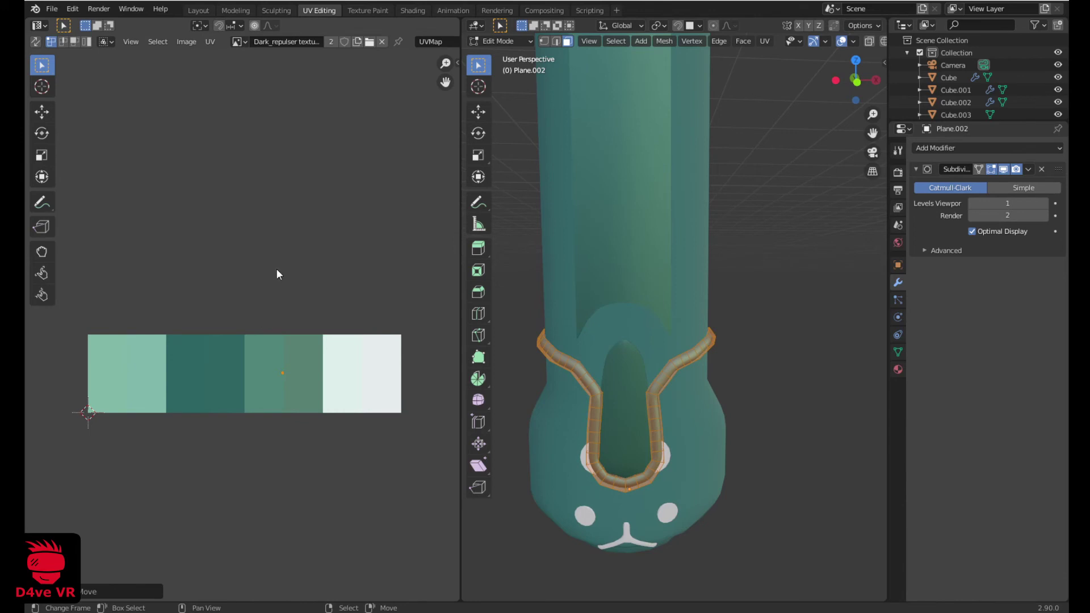
{"action": "key", "text": "Tab"}
Compare the pommel with the reference image, then select the curved strap
{"action": "mouse_move", "coordinate": [653, 365]}
{"action": "middle_mouse_down"}
{"action": "mouse_move", "coordinate": [690, 338]}
{"action": "mouse_move", "coordinate": [654, 363]}
{"action": "middle_mouse_up"}
{"action": "key", "text": "alt+Tab"}
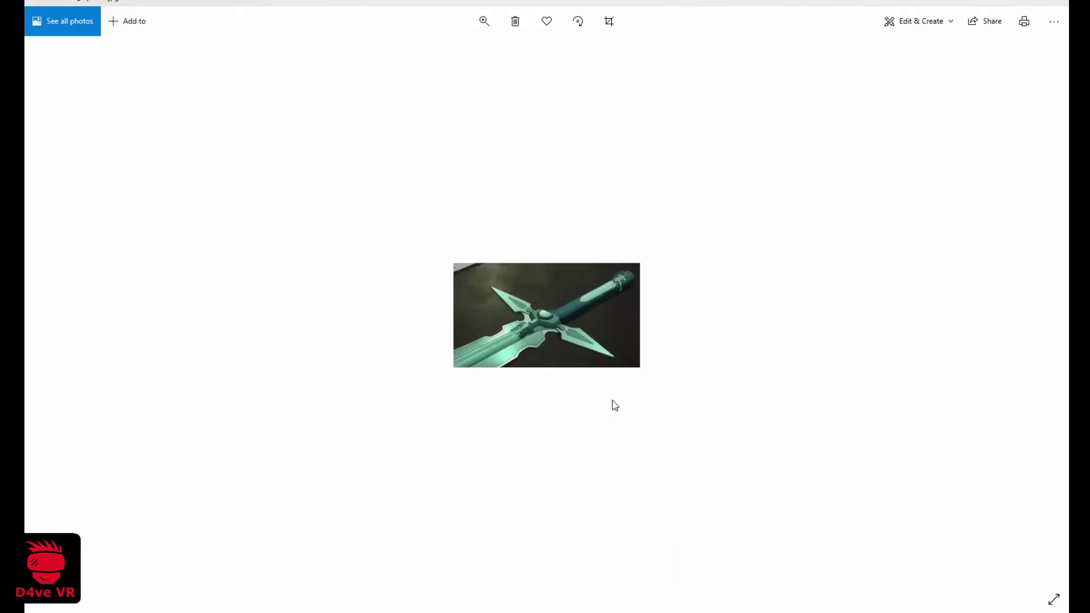
{"action": "key", "text": "alt+Tab"}
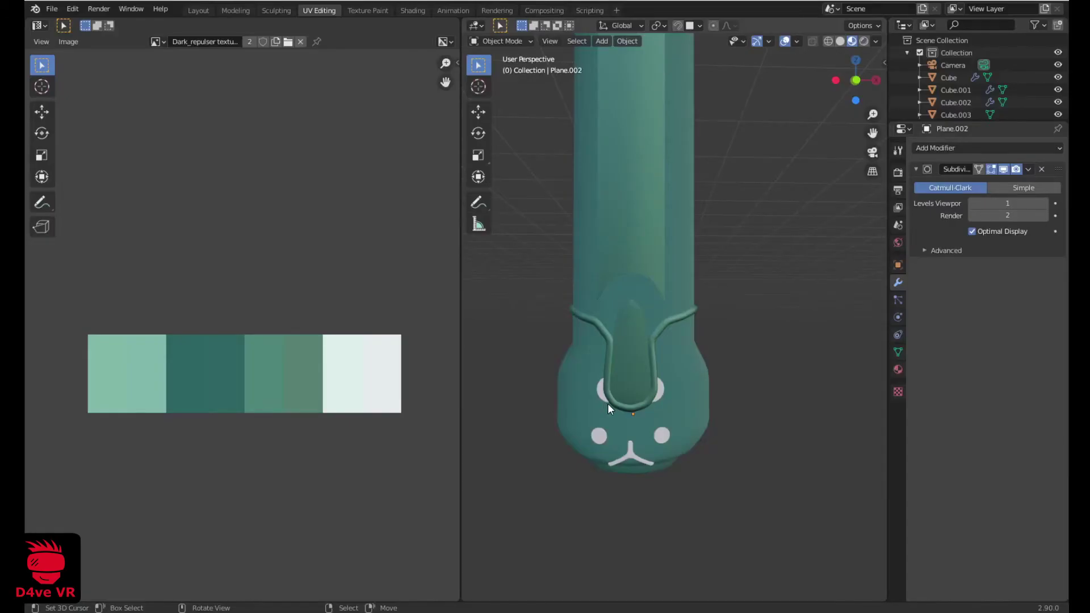
{"action": "key", "text": "alt+Tab"}
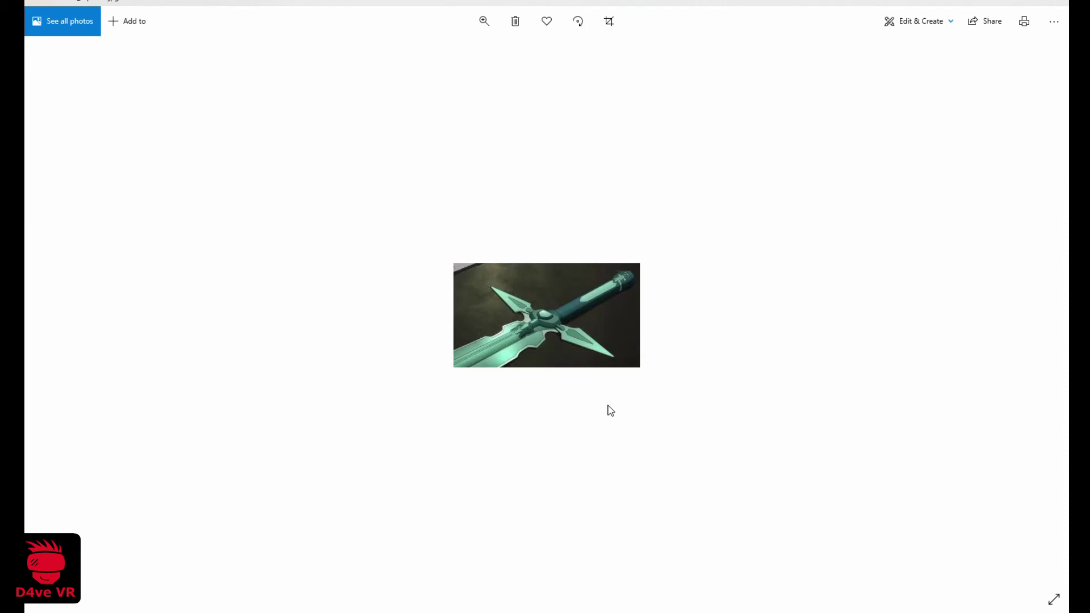
{"action": "key", "text": "alt+Tab"}
{"action": "left_click", "coordinate": [671, 323]}
Move the strap's UVs and the pillar's UVs onto lighter palette colours
{"action": "key", "text": "Tab"}
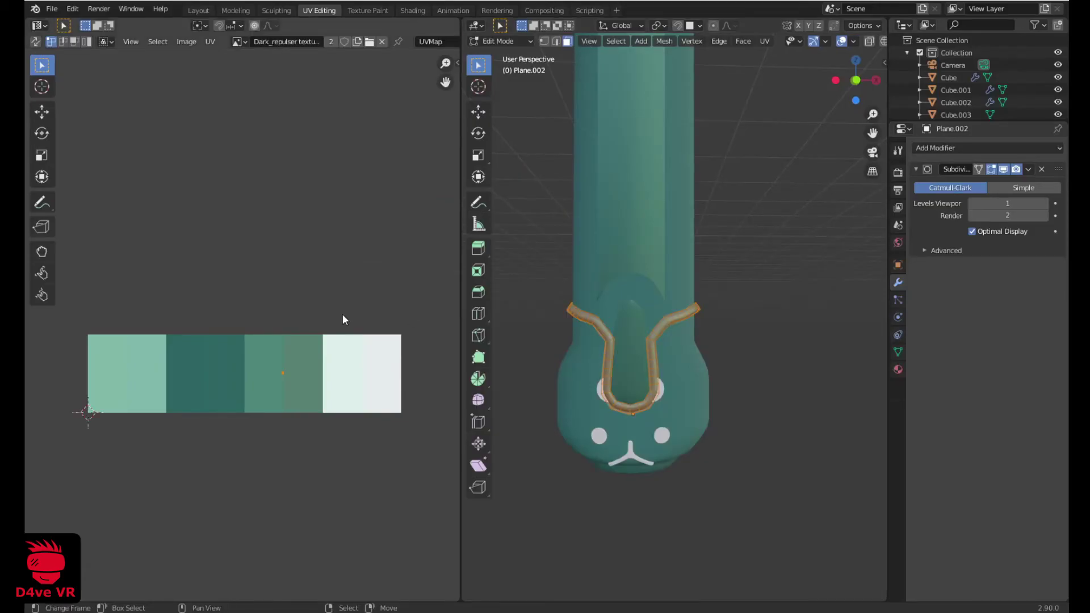
{"action": "key", "text": "g"}
{"action": "left_click", "coordinate": [180, 277]}
{"action": "key", "text": "Tab"}
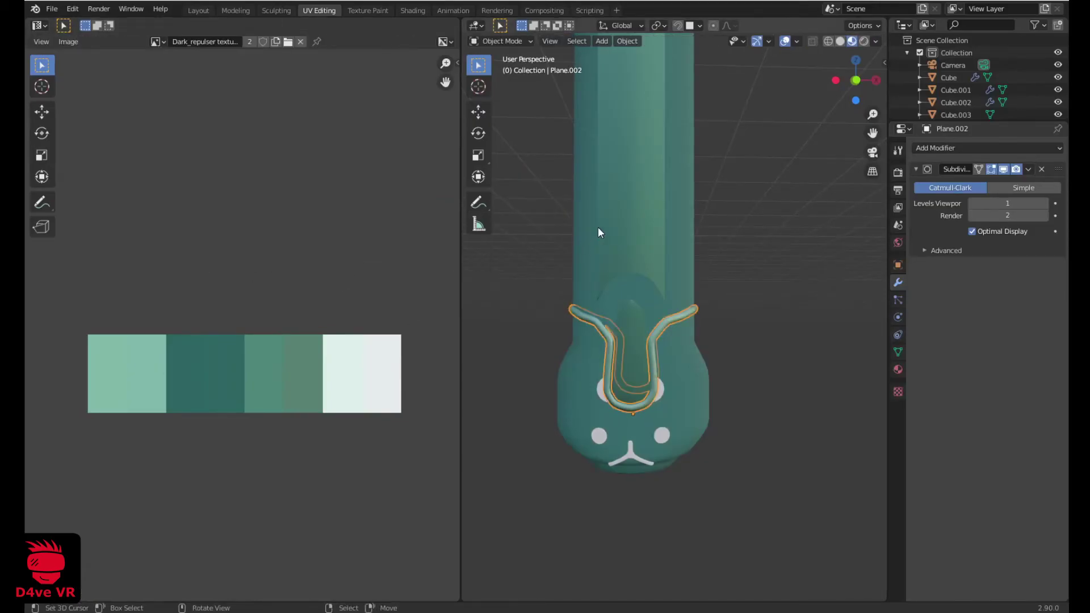
{"action": "left_click", "coordinate": [632, 219]}
{"action": "key", "text": "Tab"}
{"action": "key", "text": "g"}
{"action": "left_click", "coordinate": [185, 253]}
{"action": "key", "text": "Tab"}
Place the dark centre piece's UVs on the light green palette colour
{"action": "right_click", "coordinate": [626, 332]}
{"action": "key", "text": "Tab"}
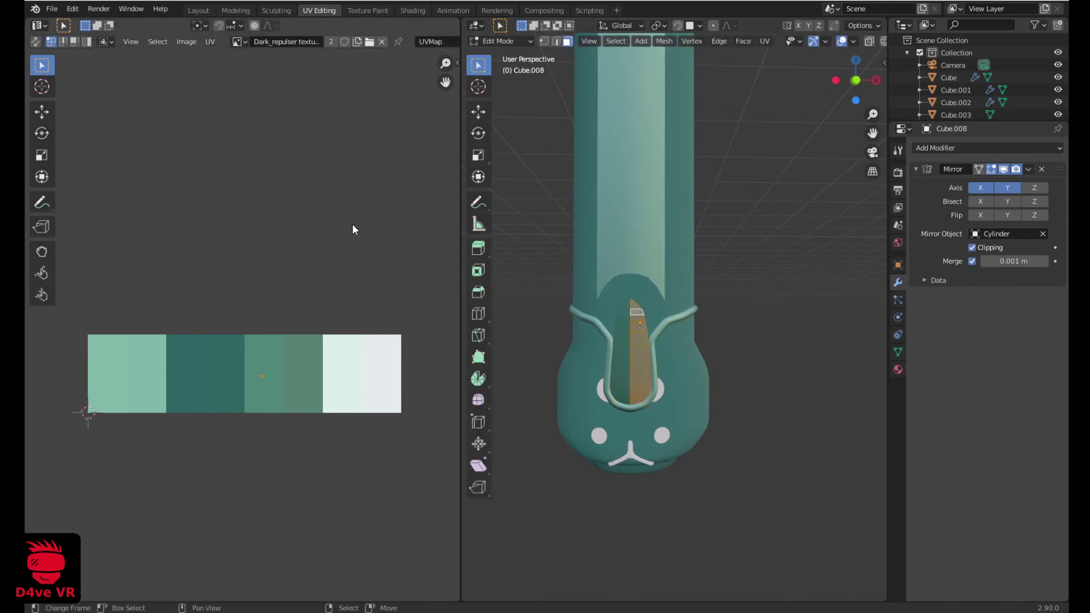
{"action": "key", "text": "g"}
{"action": "left_click", "coordinate": [233, 223]}
{"action": "key", "text": "Tab"}
{"action": "middle_click_drag", "start_coordinate": [681, 328], "coordinate": [711, 333]}
Assign the existing palette material to the white eye circles
{"action": "right_click", "coordinate": [663, 386]}
{"action": "right_click", "coordinate": [660, 388]}
{"action": "key", "text": "Tab"}
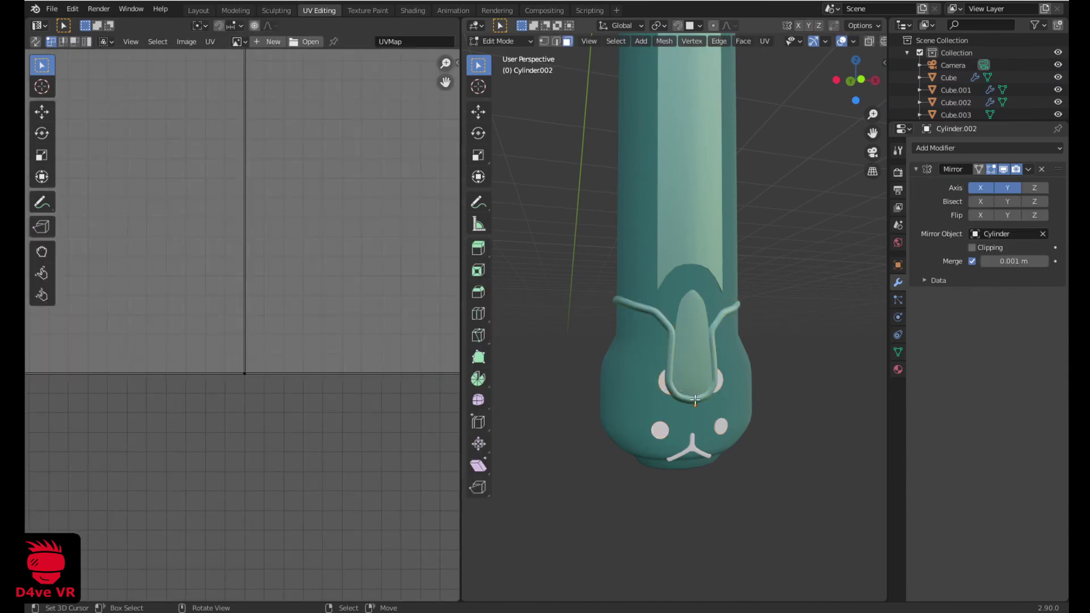
{"action": "left_click", "coordinate": [898, 370]}
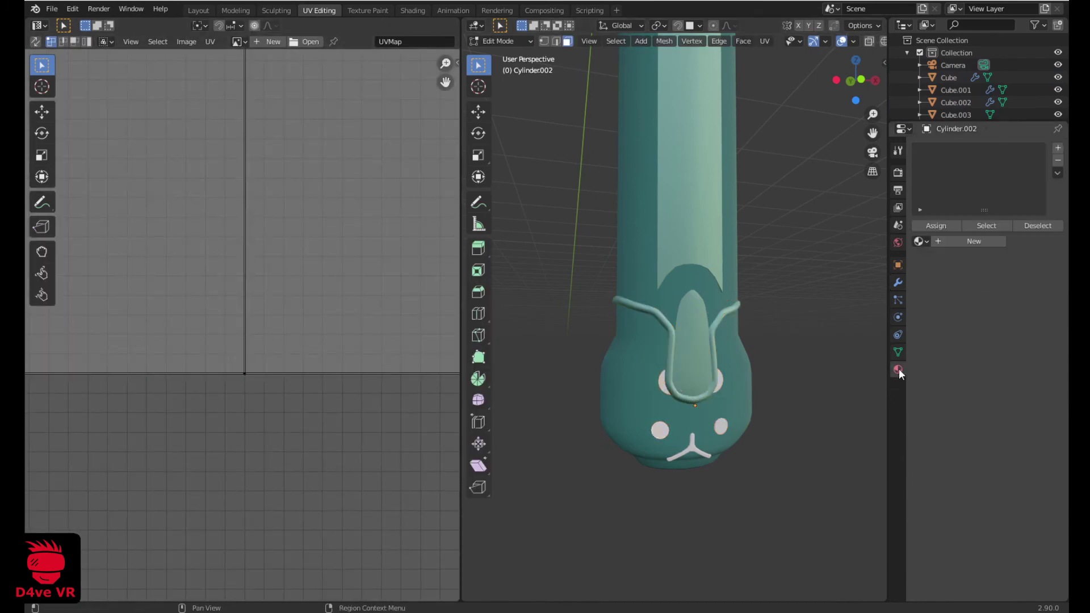
{"action": "left_click", "coordinate": [921, 241]}
{"action": "left_click", "coordinate": [888, 261]}
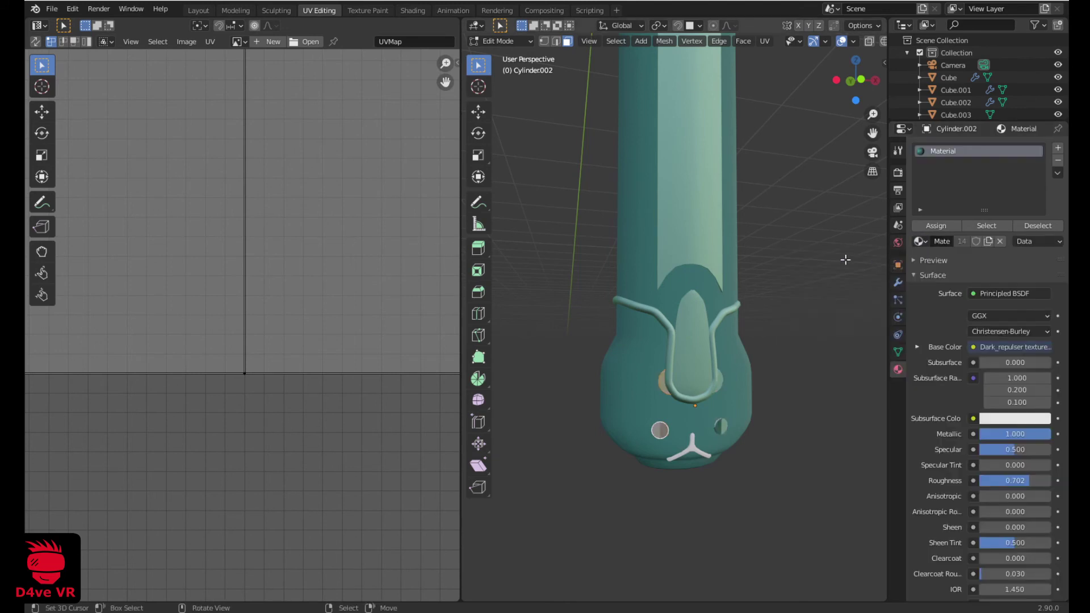
Collapse the eye circles' UVs to a point on the pale green swatch
{"action": "key", "text": "a"}
{"action": "scroll", "coordinate": [306, 278], "scroll_direction": "down", "scroll_amount": 4}
{"action": "scroll", "coordinate": [279, 289], "scroll_direction": "up", "scroll_amount": 8}
{"action": "key", "text": "a"}
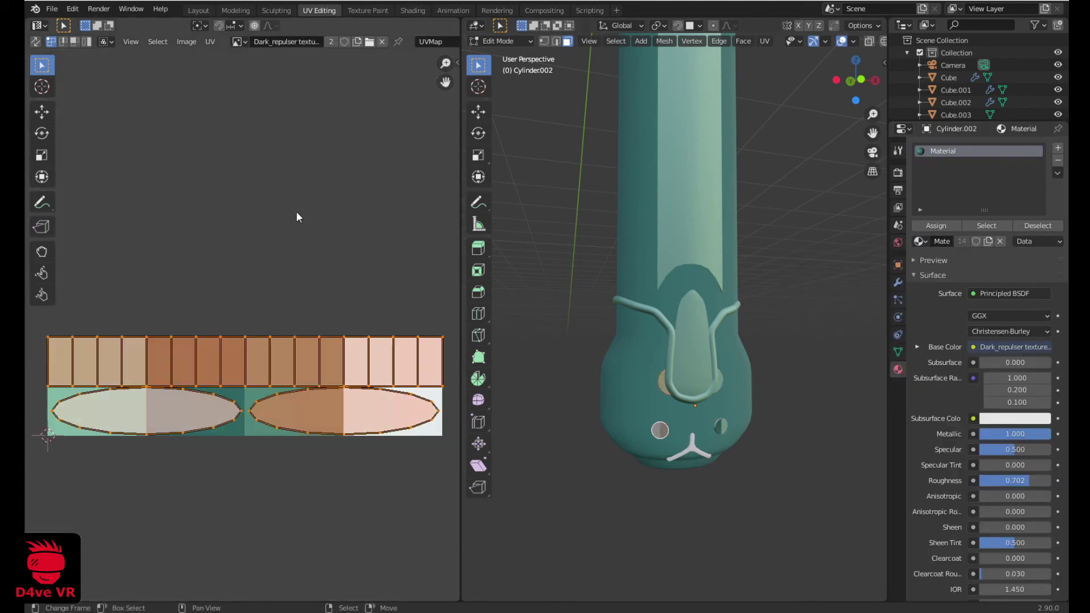
{"action": "key", "text": "s"}
{"action": "key", "text": "0"}
{"action": "key", "text": "Return"}
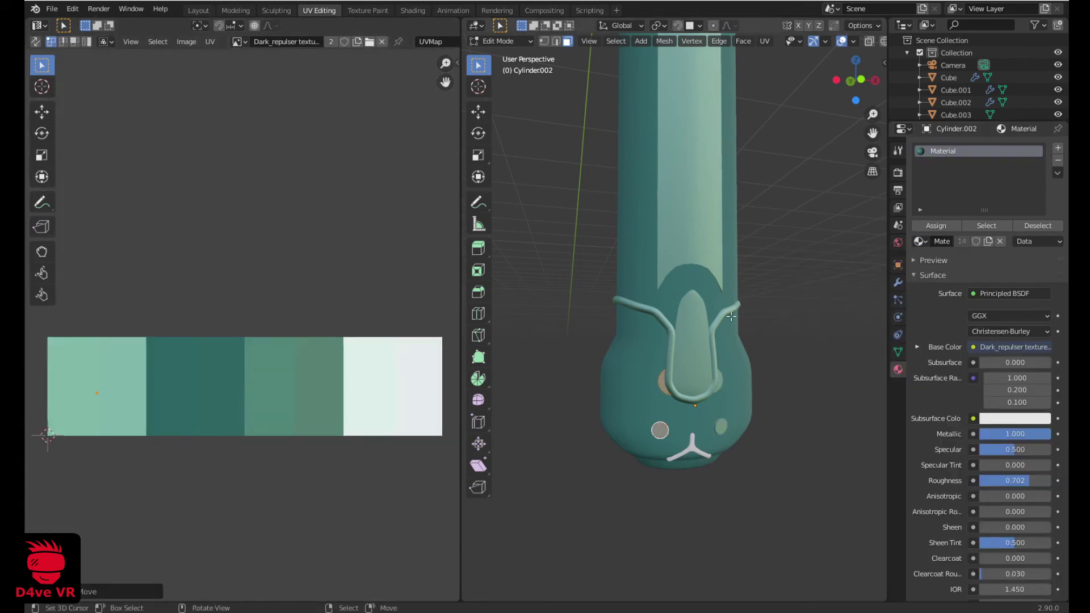
{"action": "key", "text": "Tab"}
Give the Y-shaped mouth the palette material
{"action": "left_click", "coordinate": [693, 449]}
{"action": "key", "text": "Tab"}
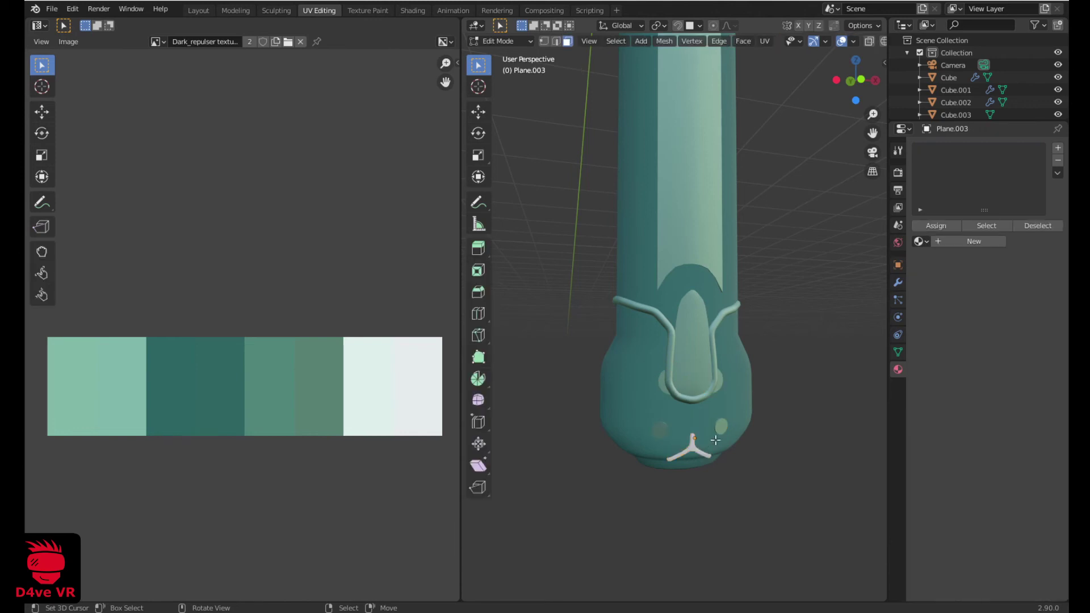
{"action": "key", "text": "Tab"}
{"action": "left_click", "coordinate": [920, 226]}
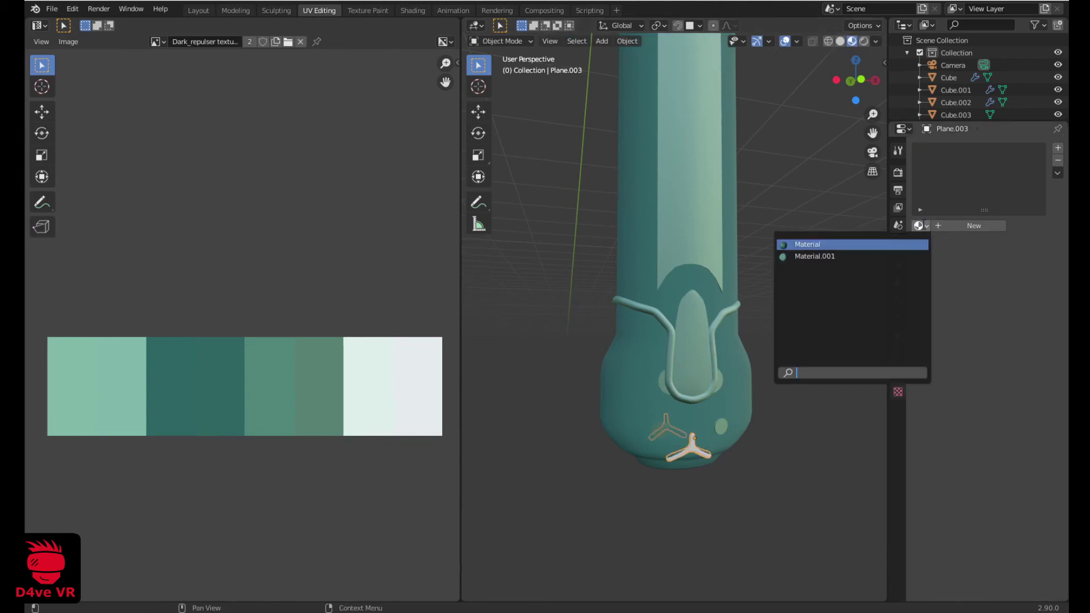
{"action": "left_click", "coordinate": [890, 245]}
{"action": "key", "text": "Tab"}
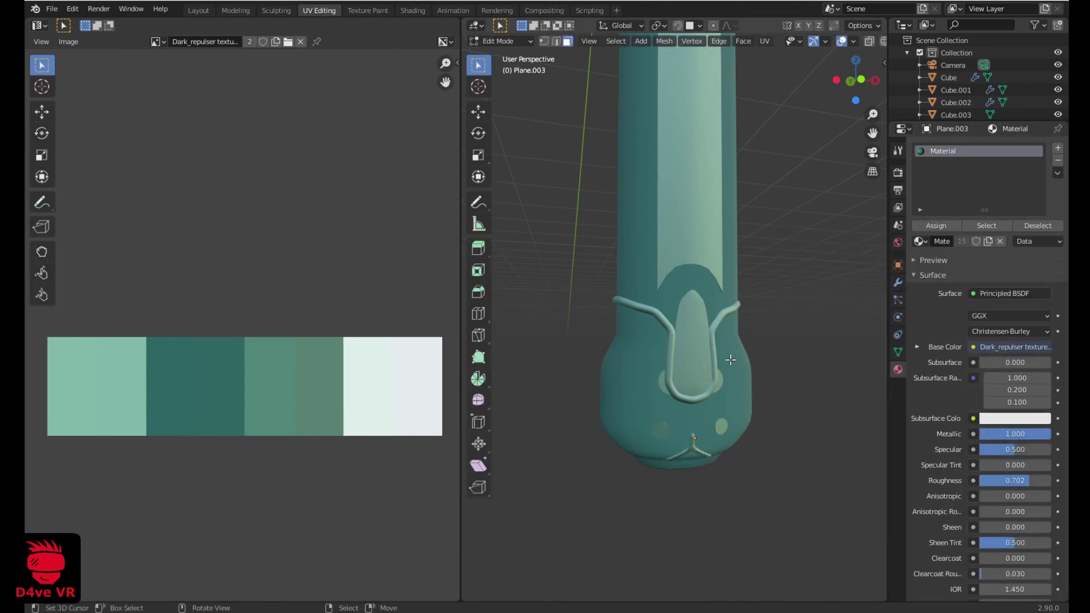
{"action": "key", "text": "Tab"}
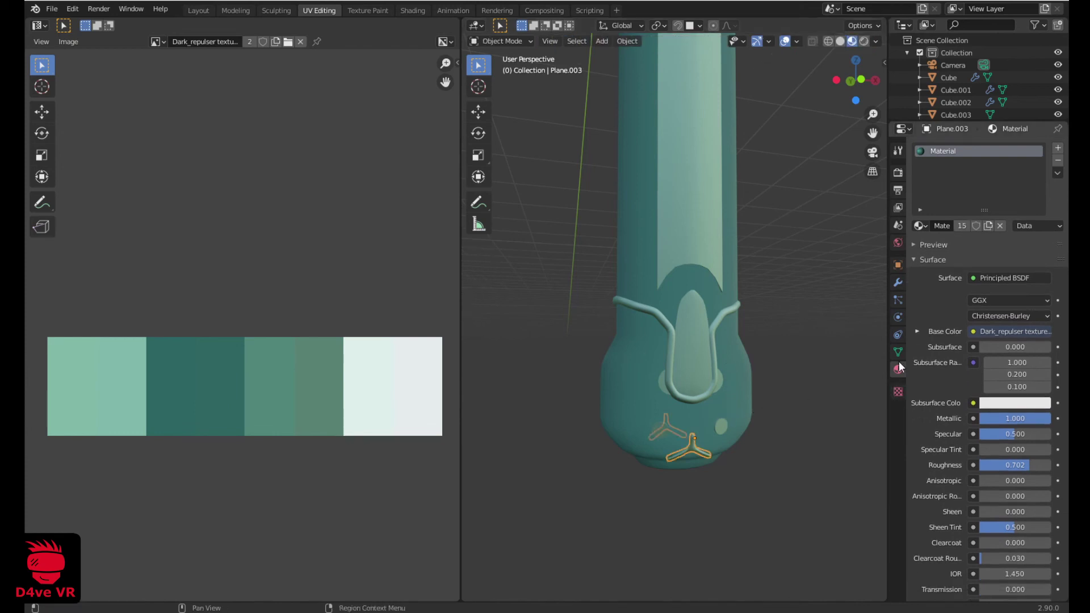
Apply the mouth's Mirror, Skin and Subdivision modifiers
{"action": "left_click", "coordinate": [898, 283]}
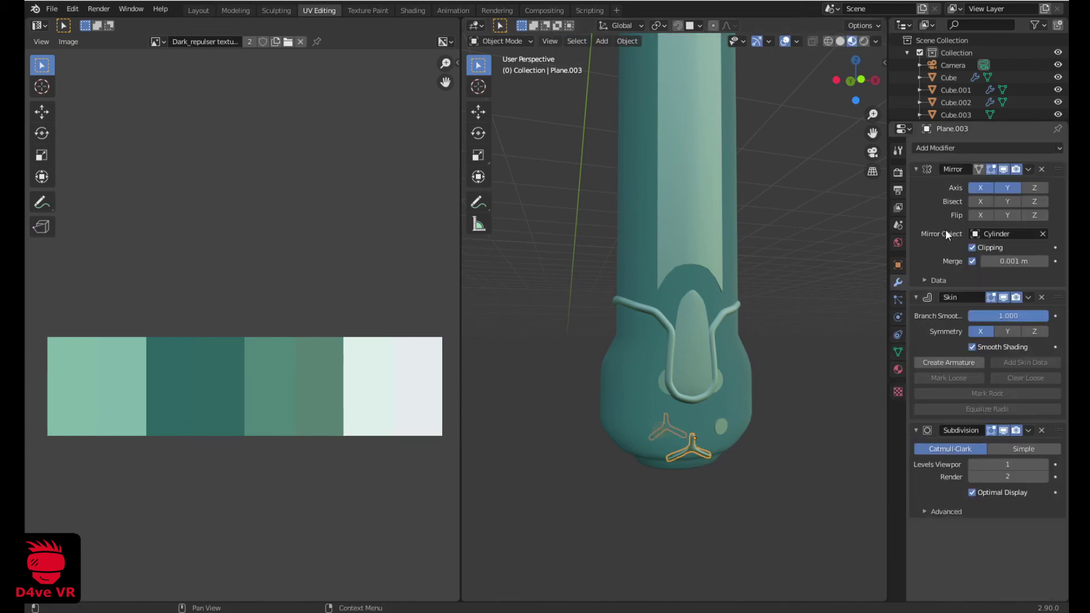
{"action": "left_click", "coordinate": [1029, 169]}
{"action": "left_click", "coordinate": [1020, 183]}
{"action": "left_click", "coordinate": [1029, 169]}
{"action": "left_click", "coordinate": [1027, 183]}
{"action": "left_click", "coordinate": [1029, 169]}
{"action": "left_click", "coordinate": [1027, 183]}
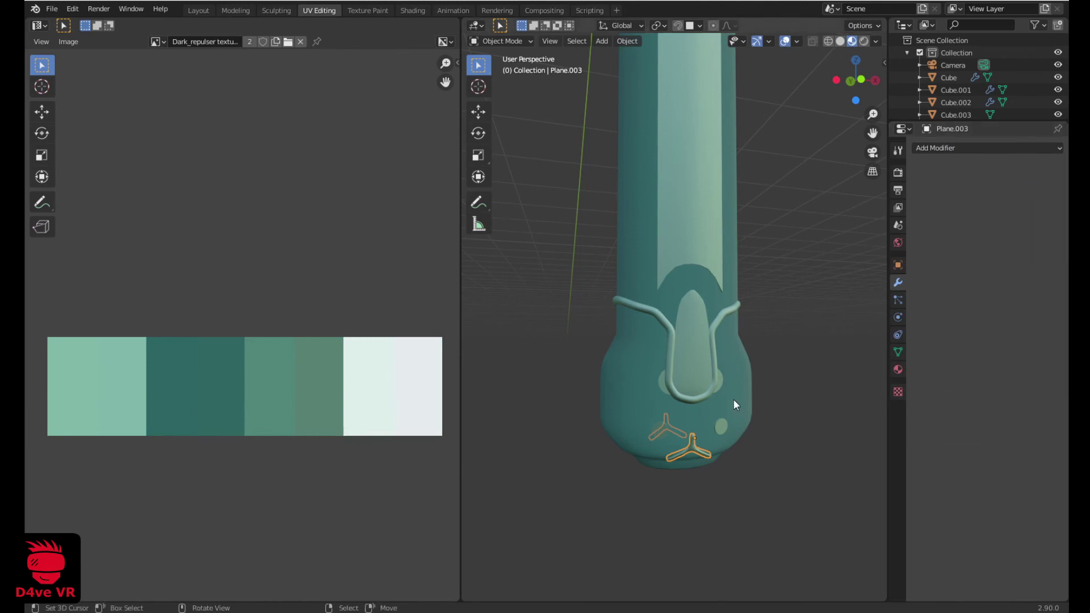
Unwrap the mouth, collapse its UVs with scale 0 and place them on a palette colour
{"action": "key", "text": "Tab"}
{"action": "key", "text": "a"}
{"action": "scroll", "coordinate": [326, 257], "scroll_direction": "down", "scroll_amount": 2}
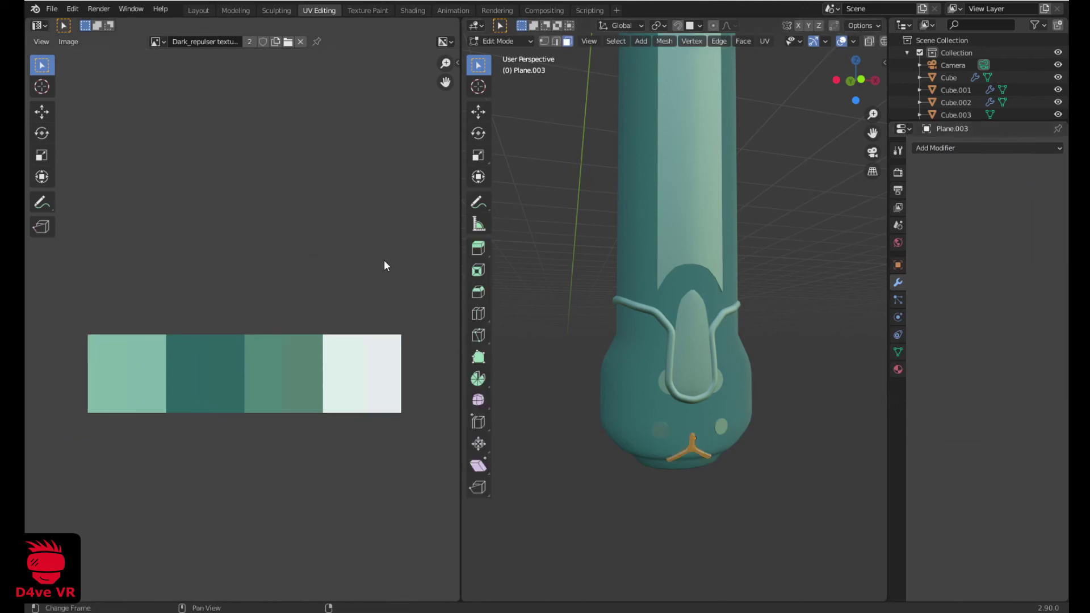
{"action": "key", "text": "u"}
{"action": "left_click", "coordinate": [730, 371]}
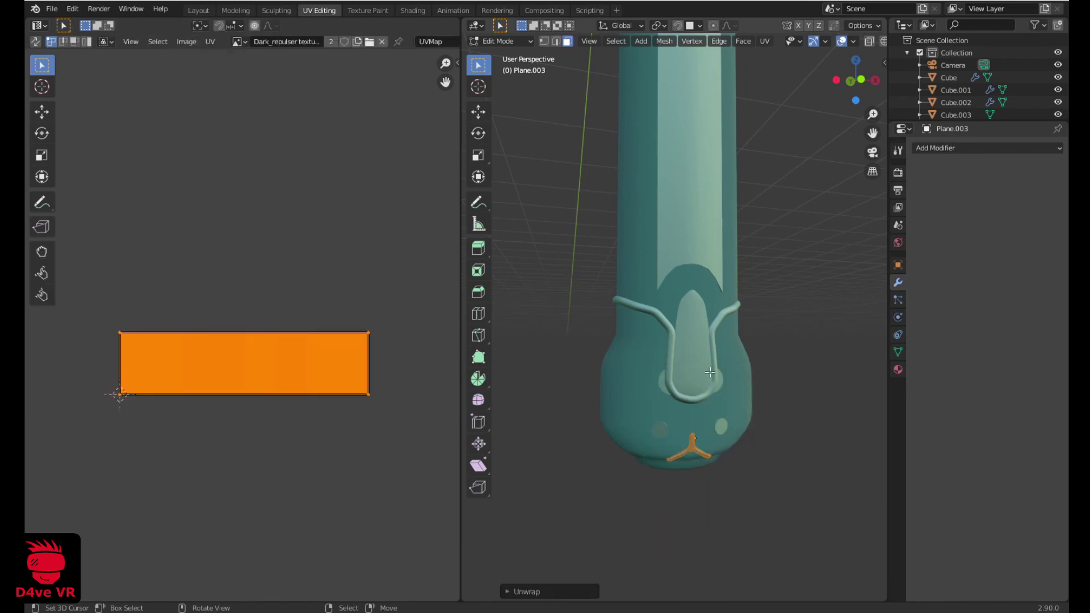
{"action": "key", "text": "s"}
{"action": "key", "text": "0"}
{"action": "key", "text": "Return"}
{"action": "key", "text": "g"}
{"action": "left_click", "coordinate": [270, 250]}
{"action": "key", "text": "Tab"}
Deselect everything and switch to the Modeling workspace
{"action": "key", "text": "a"}
{"action": "middle_click_drag", "start_coordinate": [761, 368], "coordinate": [755, 467]}
{"action": "key", "text": "alt+a"}
{"action": "scroll", "coordinate": [639, 366], "scroll_direction": "up", "scroll_amount": 3}
{"action": "scroll", "coordinate": [631, 378], "scroll_direction": "down", "scroll_amount": 1}
{"action": "scroll", "coordinate": [754, 467], "scroll_direction": "up", "scroll_amount": 1}
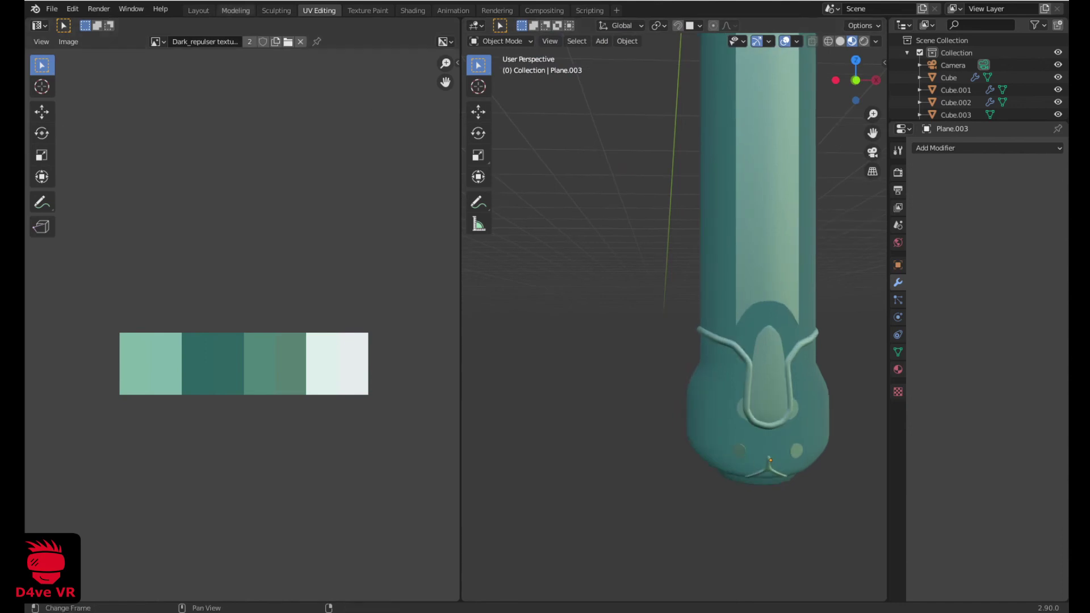
{"action": "left_click", "coordinate": [226, 8]}
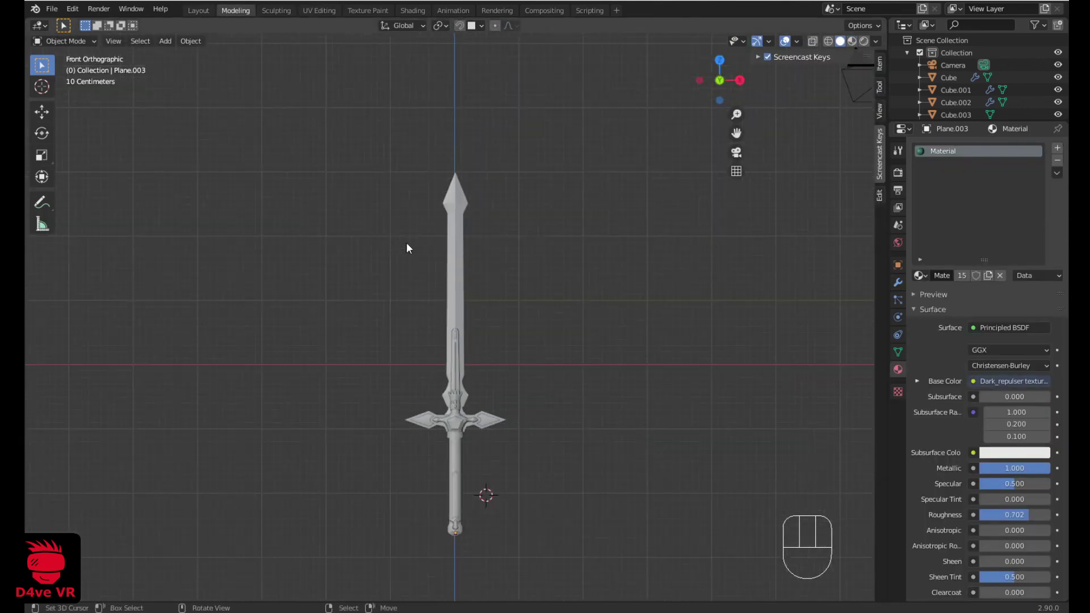
Switch the viewport to Material Preview to show the palette texture
{"action": "key", "text": "z"}
{"action": "key", "text": "Tab"}
{"action": "scroll", "coordinate": [553, 341], "scroll_direction": "up", "scroll_amount": 3}
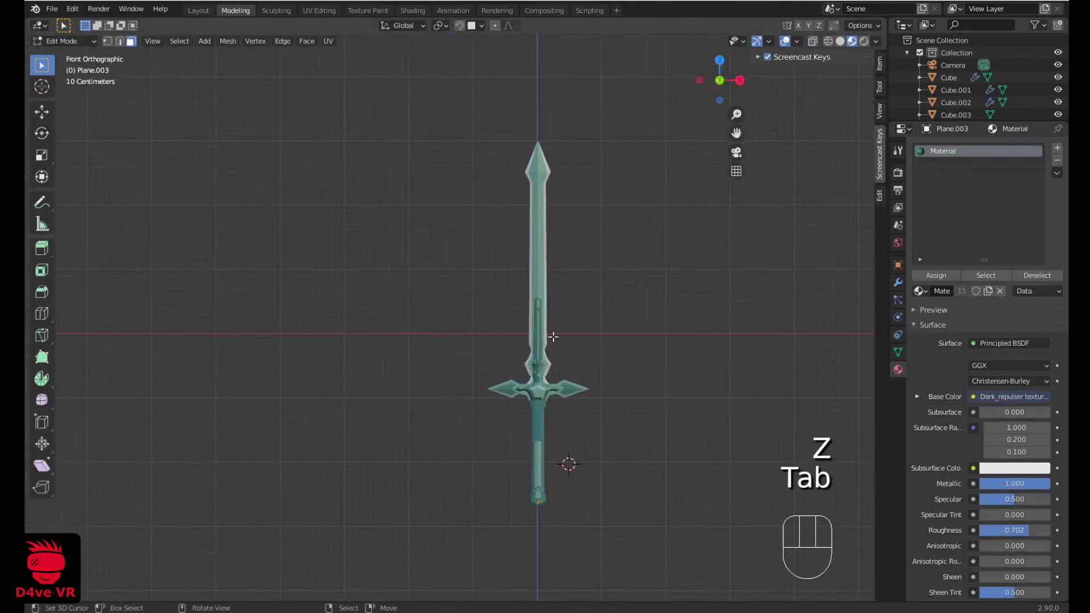
{"action": "key", "text": "a"}
{"action": "key", "text": "Tab"}
{"action": "key", "text": "a"}
{"action": "key", "text": "a"}
Pan and orbit along the coloured blade, handle and crossguard to inspect them
{"action": "middle_click_drag", "start_coordinate": [601, 360], "coordinate": [503, 483], "text": "shift"}
{"action": "scroll", "coordinate": [550, 268], "scroll_direction": "up", "scroll_amount": 1}
{"action": "scroll", "coordinate": [557, 271], "scroll_direction": "up", "scroll_amount": 1}
{"action": "scroll", "coordinate": [554, 370], "scroll_direction": "down", "scroll_amount": 1}
{"action": "middle_click_drag", "start_coordinate": [554, 369], "coordinate": [563, 301], "text": "shift"}
{"action": "scroll", "coordinate": [555, 348], "scroll_direction": "down", "scroll_amount": 1}
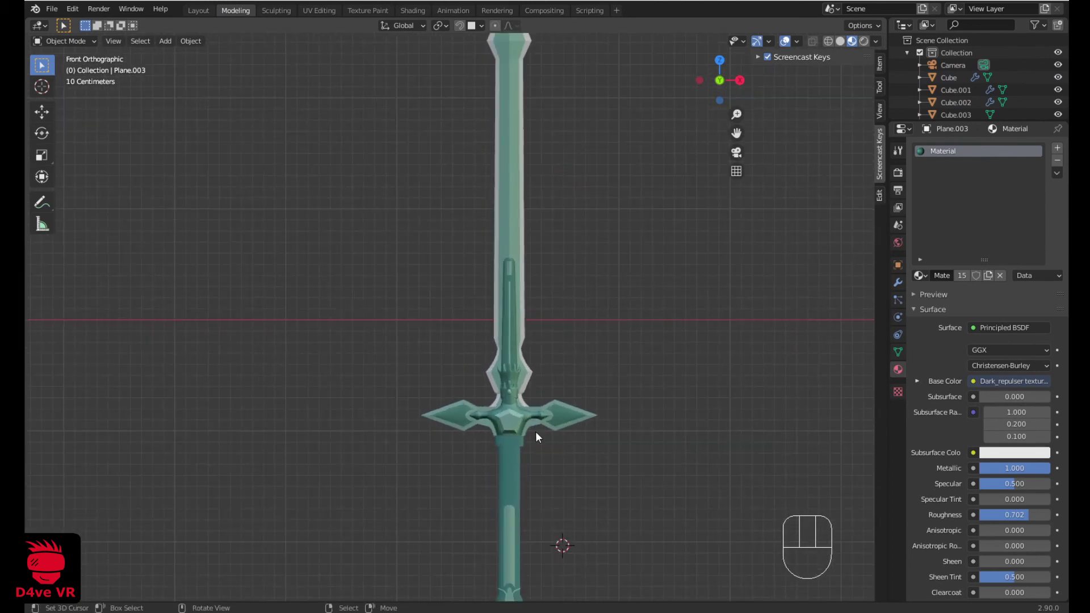
{"action": "middle_click_drag", "start_coordinate": [536, 431], "coordinate": [536, 333], "text": "shift"}
{"action": "scroll", "coordinate": [537, 332], "scroll_direction": "up", "scroll_amount": 3}
{"action": "middle_click_drag", "start_coordinate": [565, 407], "coordinate": [554, 302], "text": "shift"}
{"action": "scroll", "coordinate": [568, 345], "scroll_direction": "up", "scroll_amount": 2}
{"action": "middle_click_drag", "start_coordinate": [599, 415], "coordinate": [514, 242], "text": "shift"}
{"action": "scroll", "coordinate": [518, 332], "scroll_direction": "up", "scroll_amount": 2}
{"action": "scroll", "coordinate": [518, 337], "scroll_direction": "down", "scroll_amount": 3}
{"action": "middle_click_drag", "start_coordinate": [559, 307], "coordinate": [359, 296]}
{"action": "middle_click_drag", "start_coordinate": [438, 183], "coordinate": [431, 415], "text": "shift"}
{"action": "middle_click_drag", "start_coordinate": [432, 322], "coordinate": [579, 387]}
{"action": "scroll", "coordinate": [516, 297], "scroll_direction": "up", "scroll_amount": 2}
{"action": "scroll", "coordinate": [516, 296], "scroll_direction": "up", "scroll_amount": 1}
{"action": "scroll", "coordinate": [503, 421], "scroll_direction": "down", "scroll_amount": 3}
{"action": "scroll", "coordinate": [627, 311], "scroll_direction": "down", "scroll_amount": 8}
View the sword straight from the front with Numpad 1 and open the Overlays popover
{"action": "key", "text": "KP_1"}
{"action": "scroll", "coordinate": [627, 318], "scroll_direction": "up", "scroll_amount": 4}
{"action": "scroll", "coordinate": [570, 364], "scroll_direction": "down", "scroll_amount": 2}
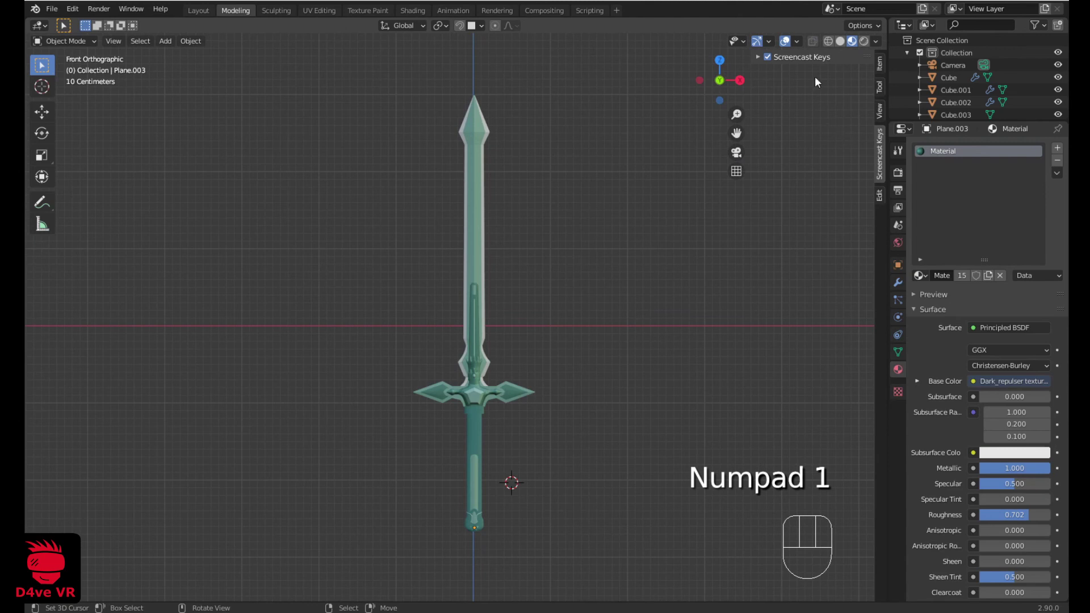
{"action": "left_click", "coordinate": [798, 41]}
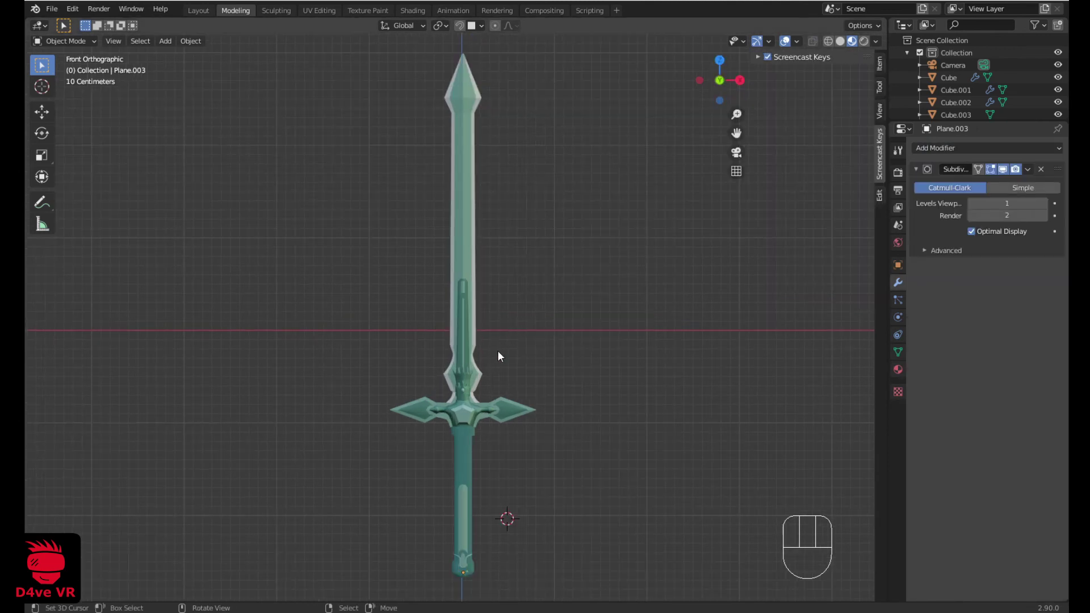
{"action": "key", "text": "shift"}
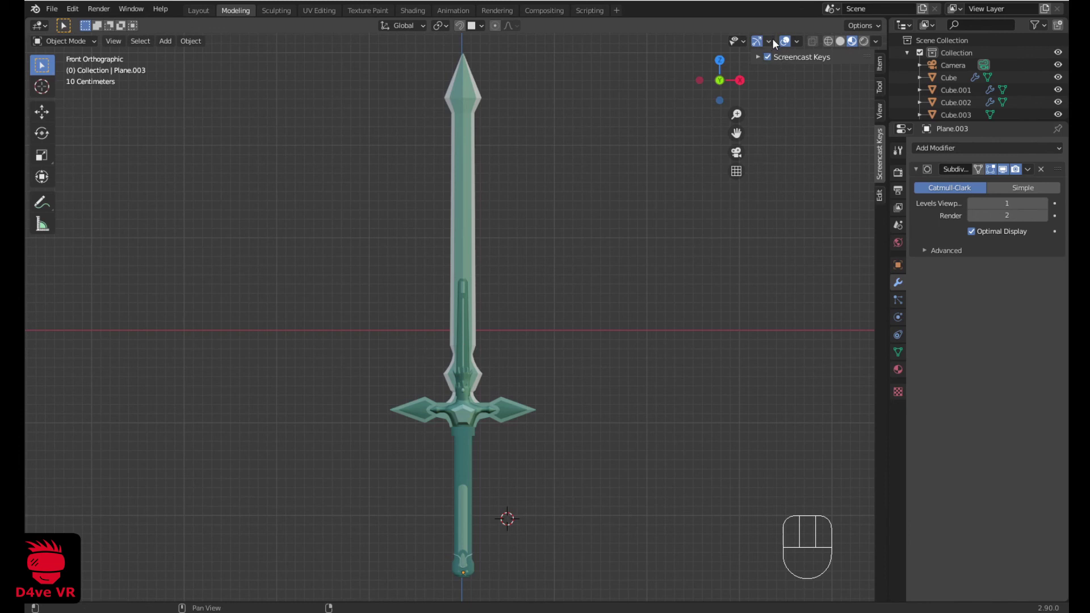
Turn on scene statistics in the viewport overlays
{"action": "left_click", "coordinate": [796, 41]}
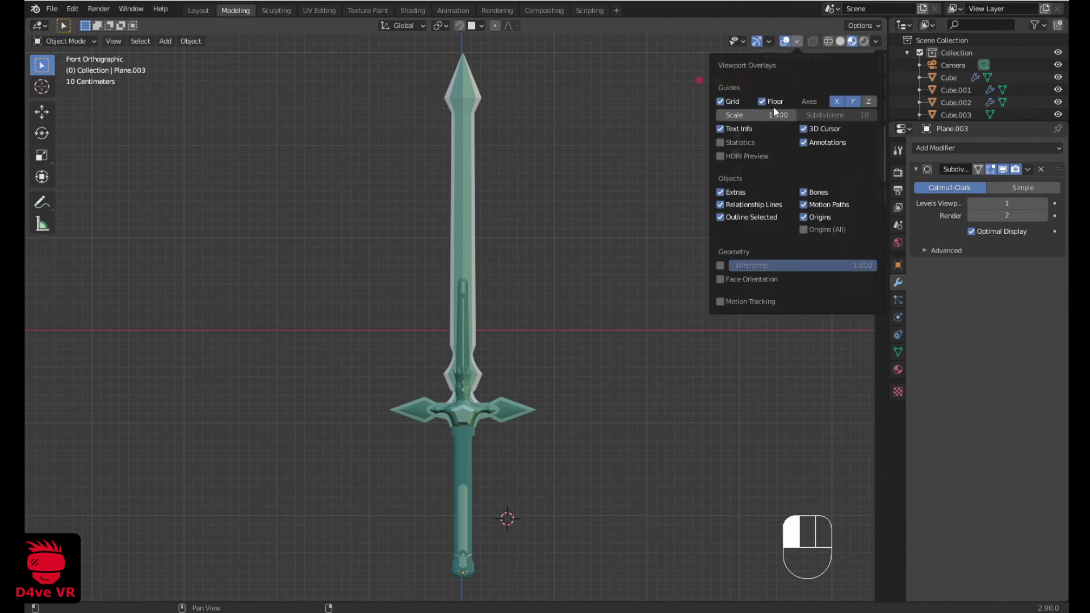
{"action": "left_click", "coordinate": [721, 142]}
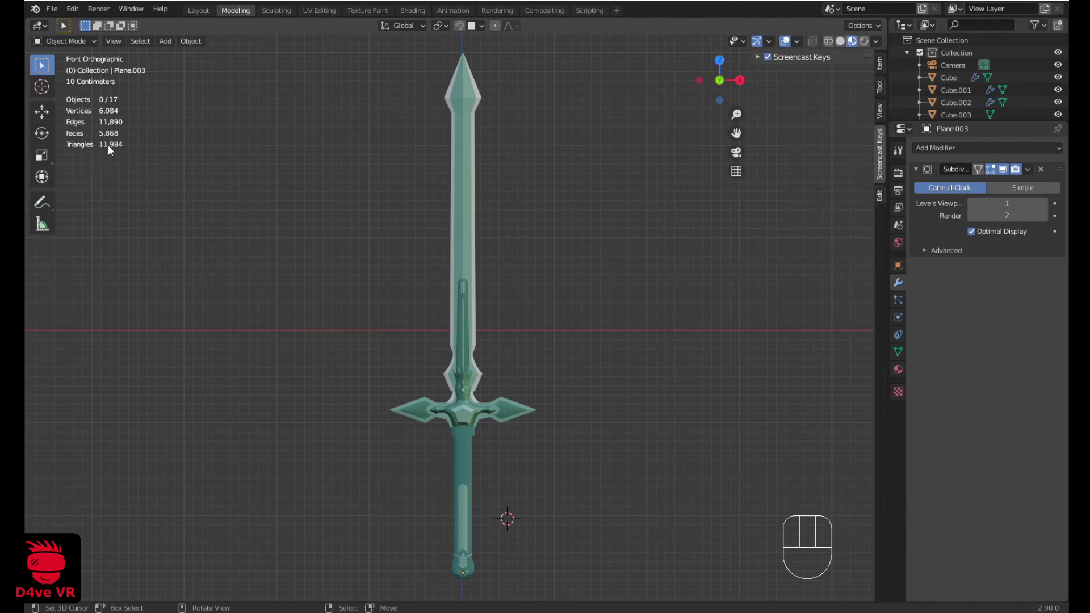
{"action": "middle_click_drag", "start_coordinate": [554, 481], "coordinate": [561, 350], "text": "shift"}
{"action": "scroll", "coordinate": [552, 390], "scroll_direction": "up", "scroll_amount": 6}
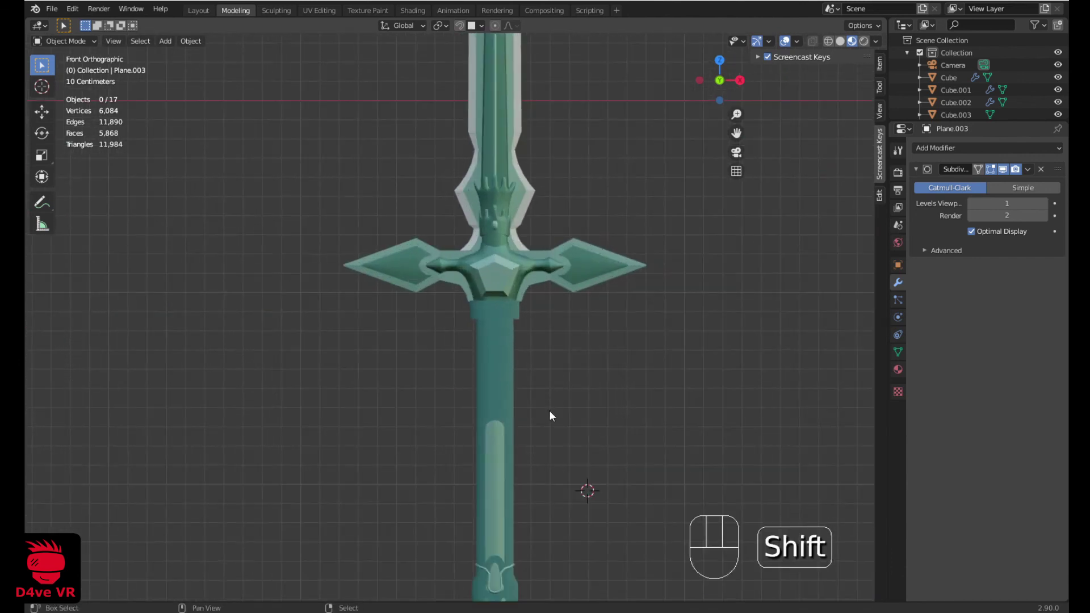
{"action": "scroll", "coordinate": [495, 397], "scroll_direction": "up", "scroll_amount": 5}
{"action": "middle_click_drag", "start_coordinate": [521, 507], "coordinate": [520, 324], "text": "shift"}
Delete the Subdivision modifier from the wire guard piece Plane.002
{"action": "right_click", "coordinate": [537, 361]}
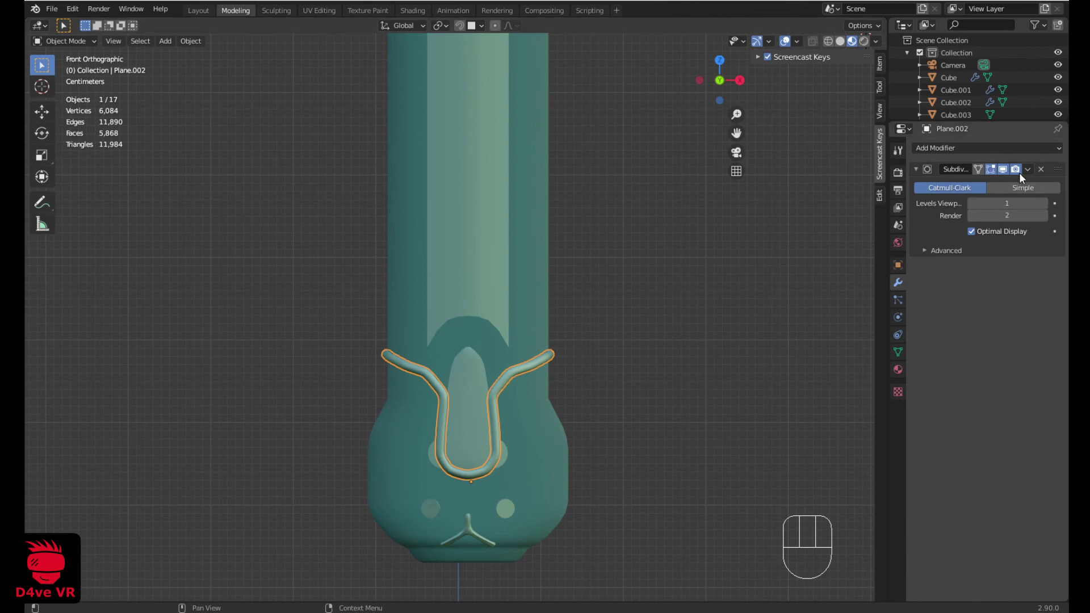
{"action": "left_click", "coordinate": [1042, 169]}
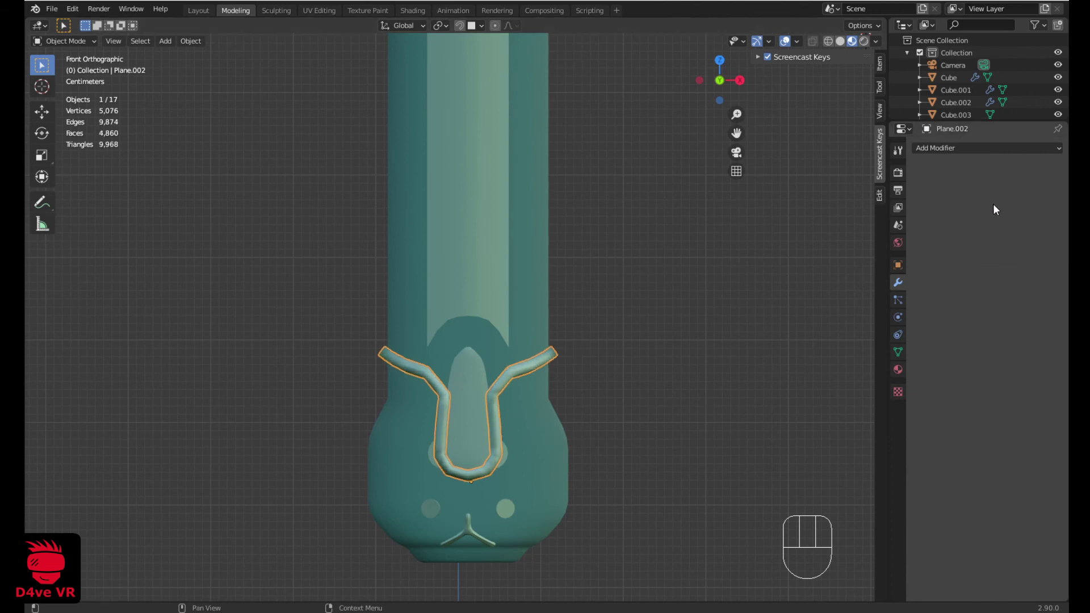
{"action": "middle_click_drag", "start_coordinate": [640, 435], "coordinate": [607, 335], "text": "shift"}
{"action": "scroll", "coordinate": [606, 335], "scroll_direction": "up", "scroll_amount": 1}
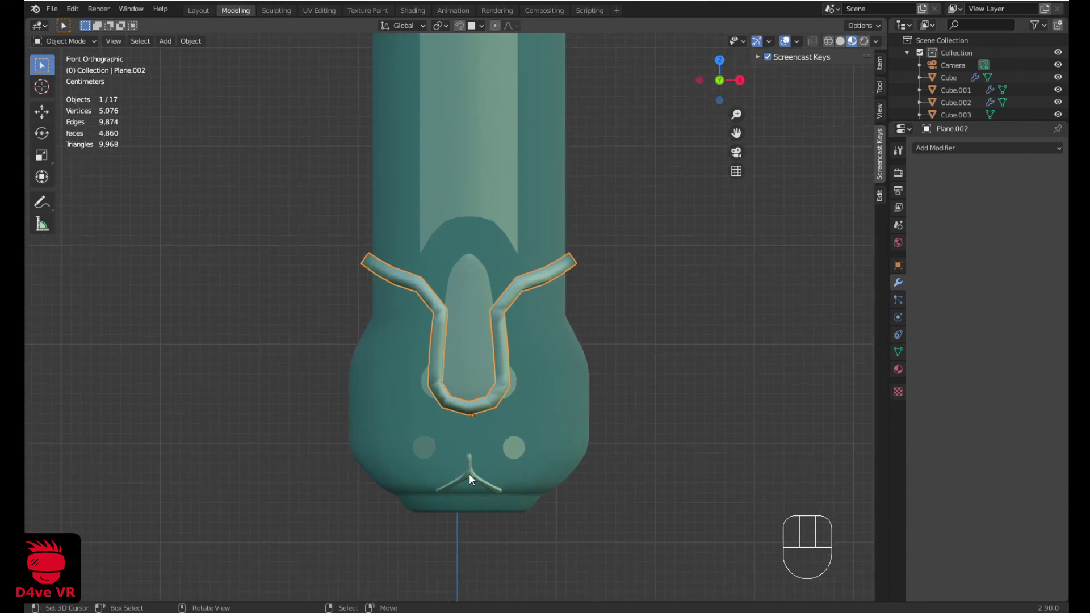
Deselect all, then box-select all 16 sword parts
{"action": "key", "text": "a"}
{"action": "key", "text": "a"}
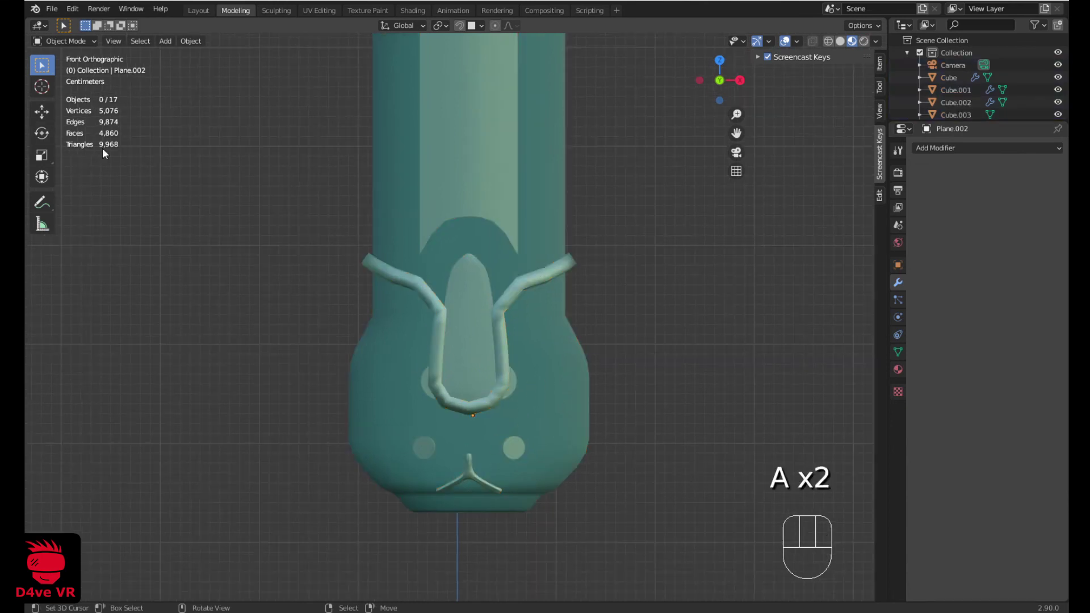
{"action": "scroll", "coordinate": [436, 347], "scroll_direction": "down", "scroll_amount": 15}
{"action": "middle_click_drag", "start_coordinate": [500, 214], "coordinate": [499, 429], "text": "shift"}
{"action": "scroll", "coordinate": [499, 388], "scroll_direction": "down", "scroll_amount": 1}
{"action": "scroll", "coordinate": [500, 372], "scroll_direction": "up", "scroll_amount": 1}
{"action": "middle_click_drag", "start_coordinate": [499, 374], "coordinate": [497, 359], "text": "shift"}
{"action": "left_click_drag", "start_coordinate": [549, 76], "coordinate": [367, 551]}
{"action": "key", "text": "g"}
{"action": "right_click", "coordinate": [511, 500]}
Export the selection as dark repulser texturing 1.fbx with Path Mode Copy and scale 0.01
{"action": "left_click", "coordinate": [55, 9]}
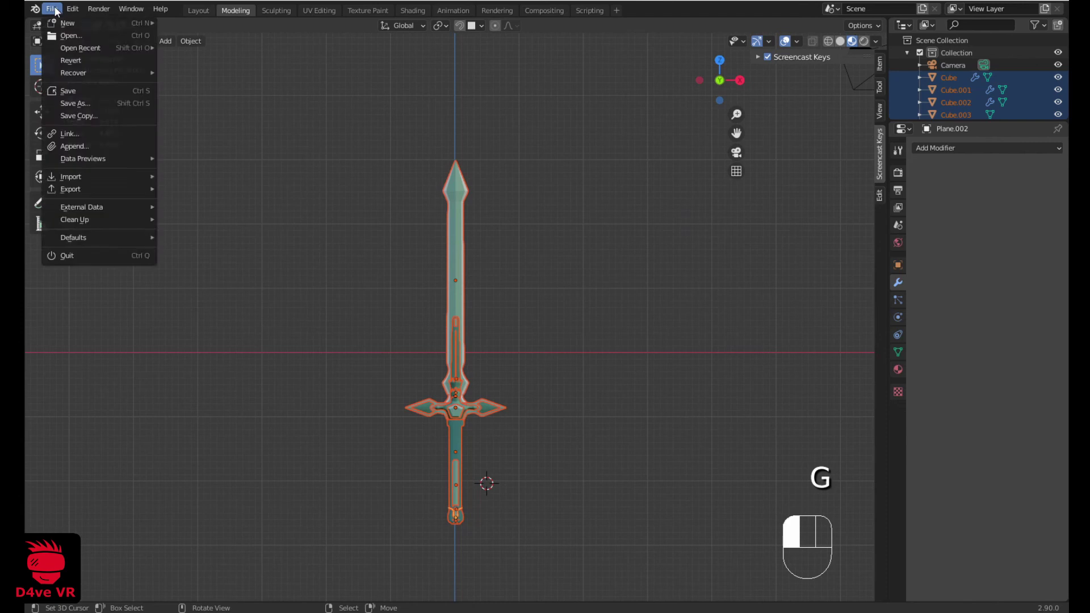
{"action": "mouse_move", "coordinate": [98, 188]}
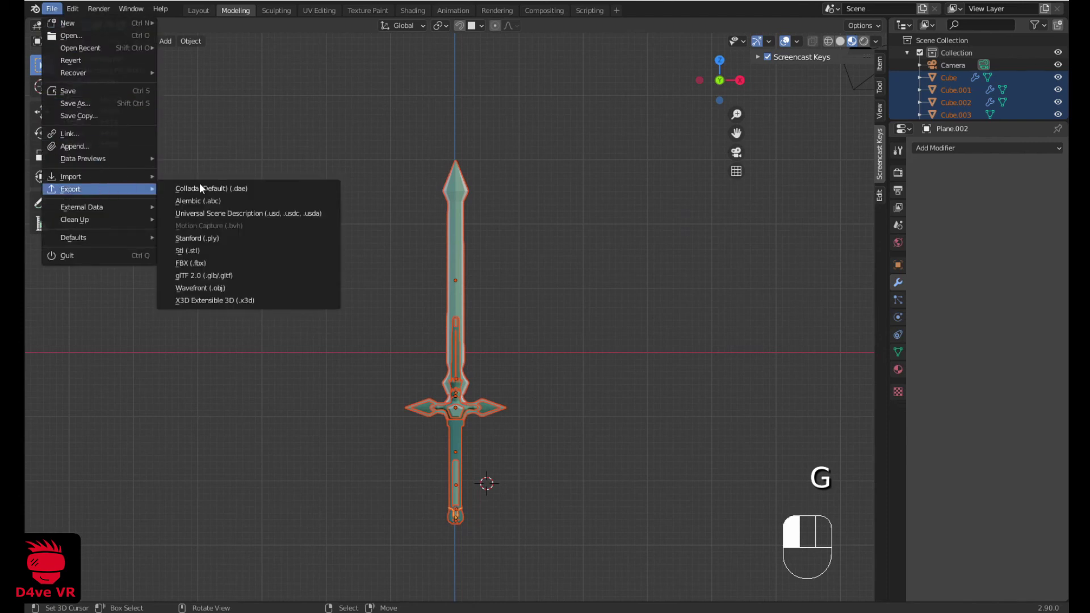
{"action": "left_click", "coordinate": [218, 268]}
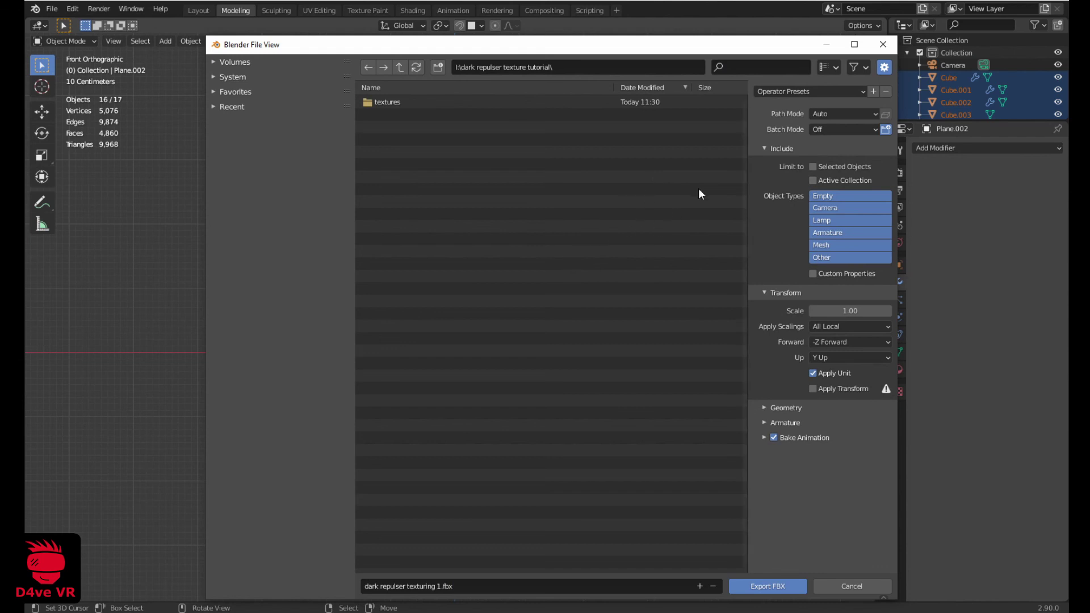
{"action": "left_click", "coordinate": [826, 112]}
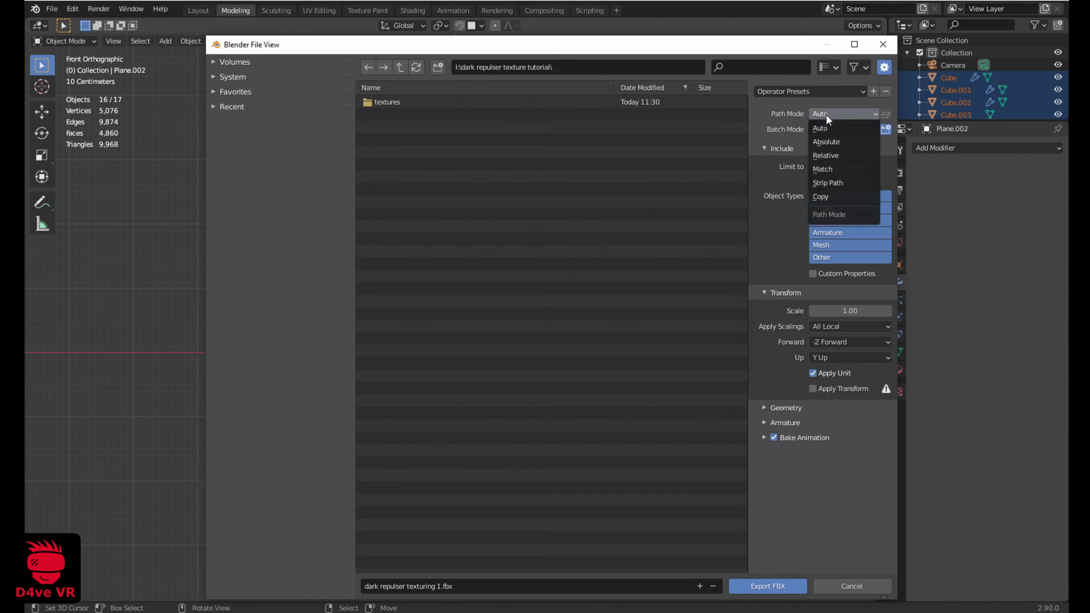
{"action": "left_click", "coordinate": [841, 196]}
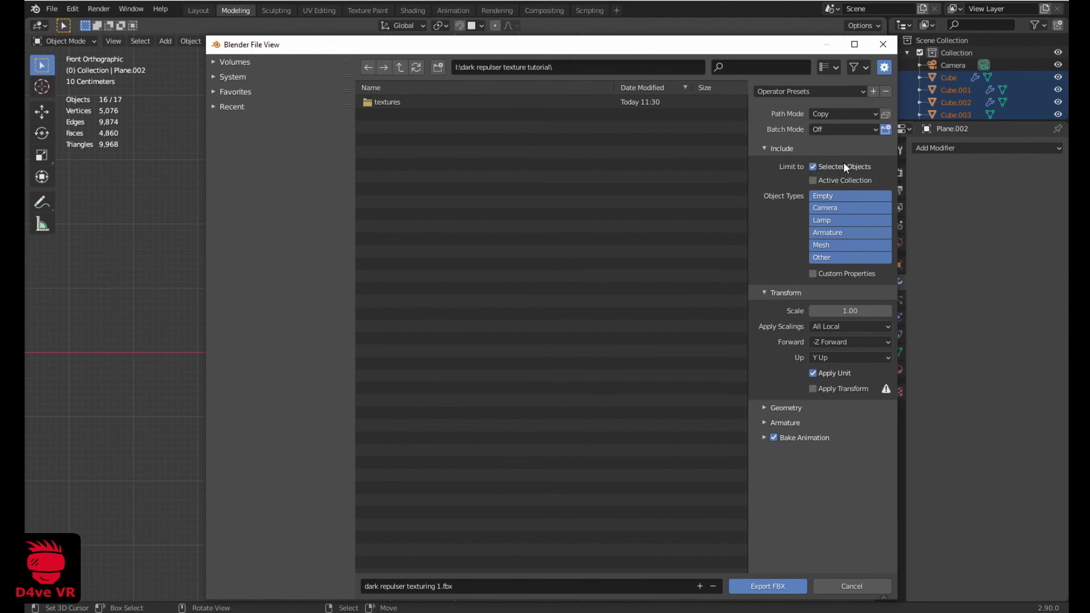
{"action": "left_click", "coordinate": [838, 307]}
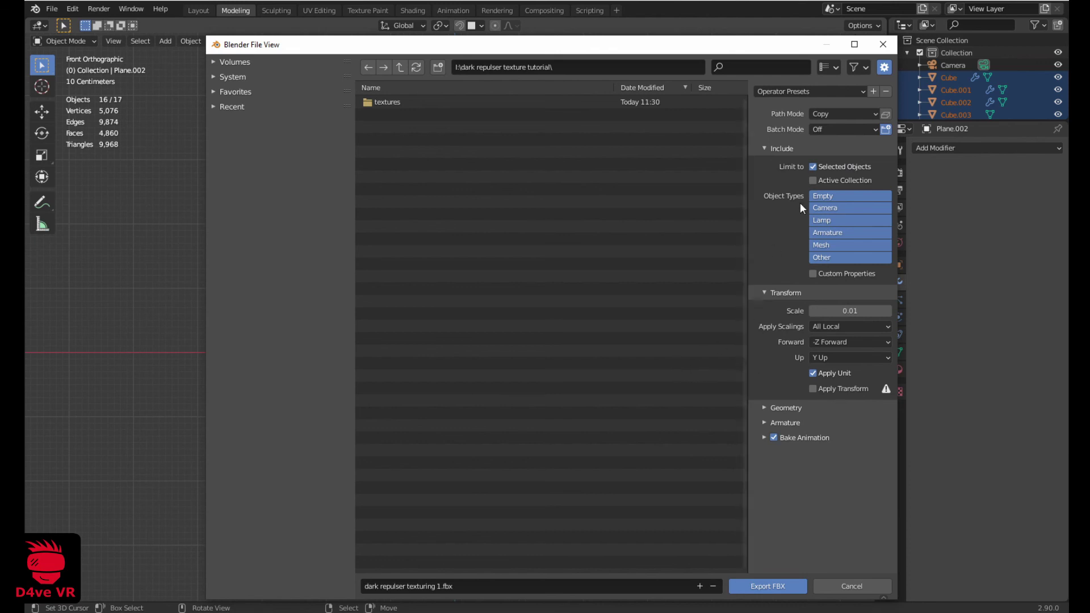
{"action": "left_click", "coordinate": [788, 589]}
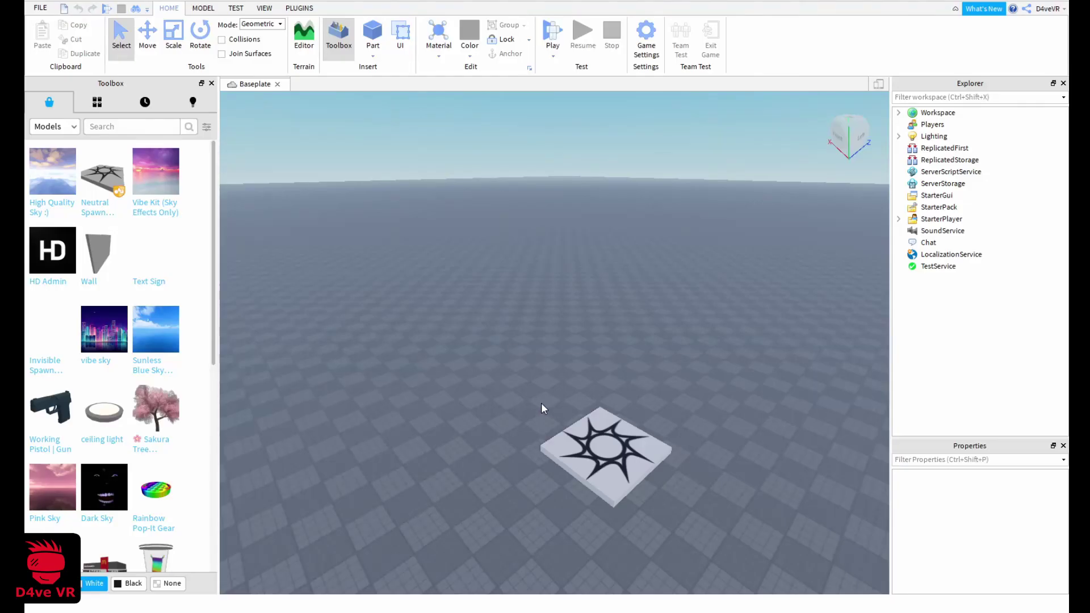
Insert a new MeshPart into Workspace and place it in front of the spawn pad
{"action": "scroll", "coordinate": [511, 386], "scroll_direction": "up", "scroll_amount": 5}
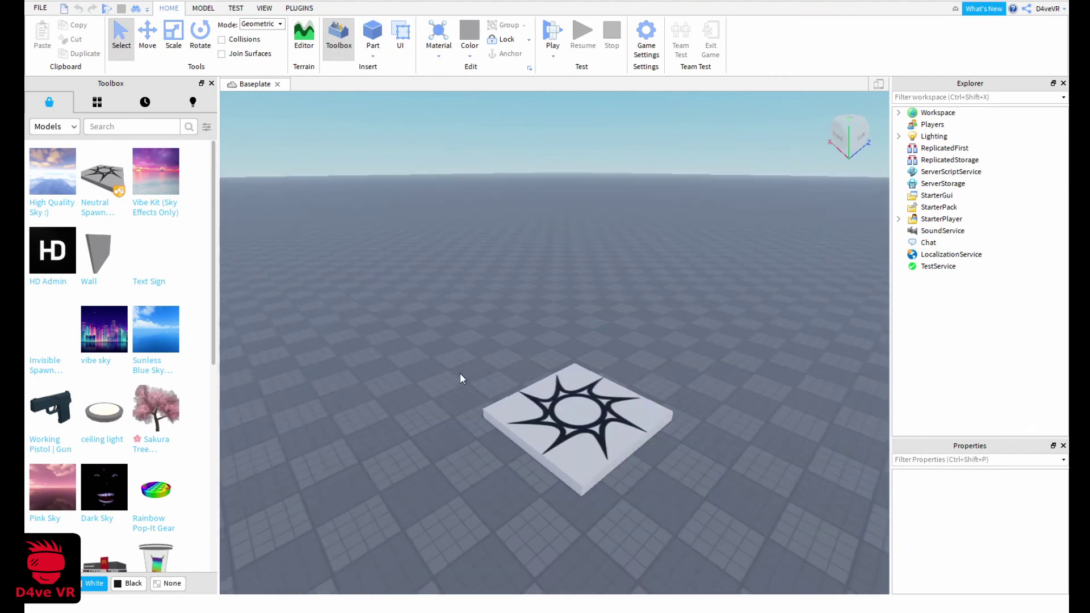
{"action": "left_click", "coordinate": [899, 112]}
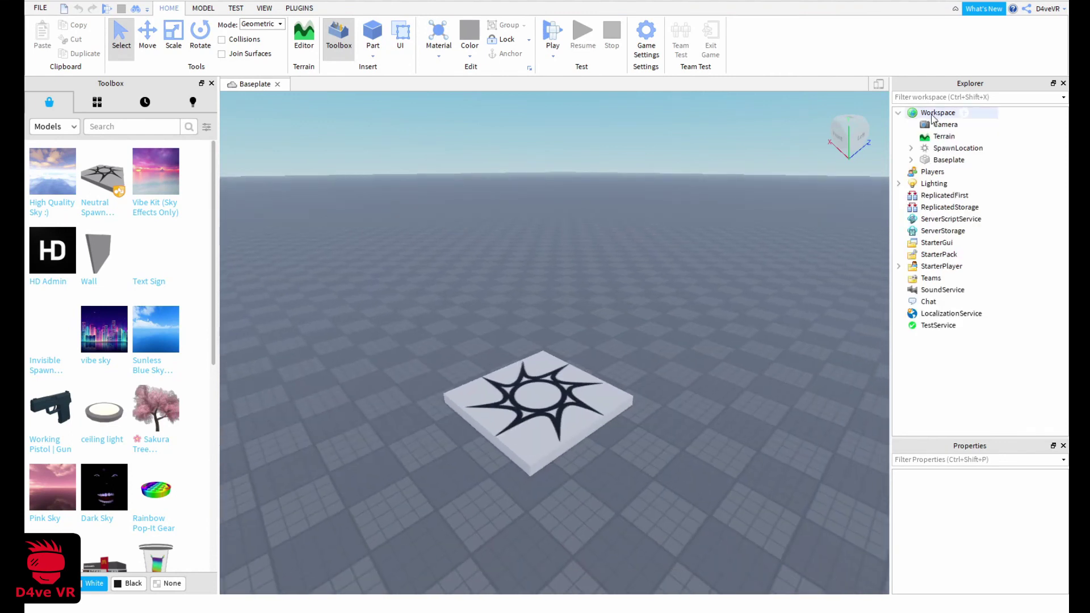
{"action": "left_click", "coordinate": [964, 113]}
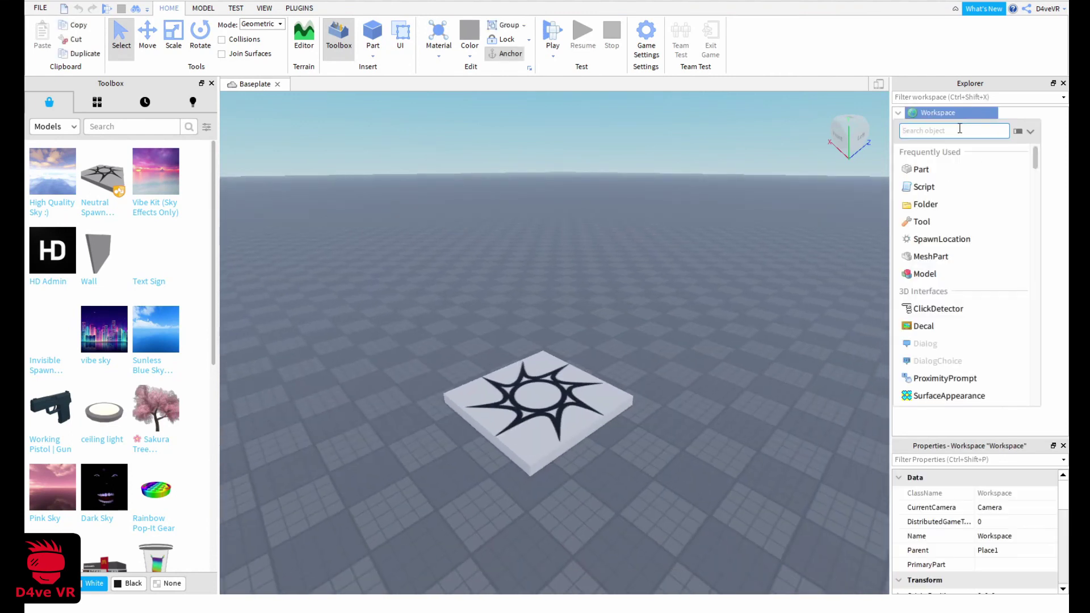
{"action": "left_click", "coordinate": [943, 257]}
{"action": "left_click_drag", "start_coordinate": [548, 342], "coordinate": [406, 471]}
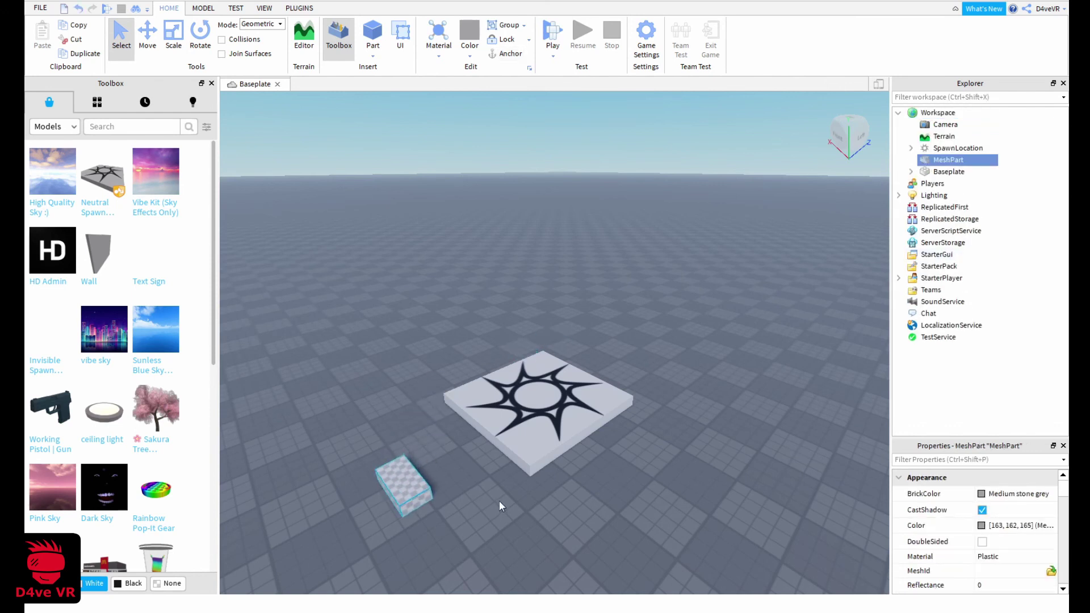
{"action": "key", "text": "f"}
{"action": "right_click_drag", "start_coordinate": [547, 486], "coordinate": [546, 486]}
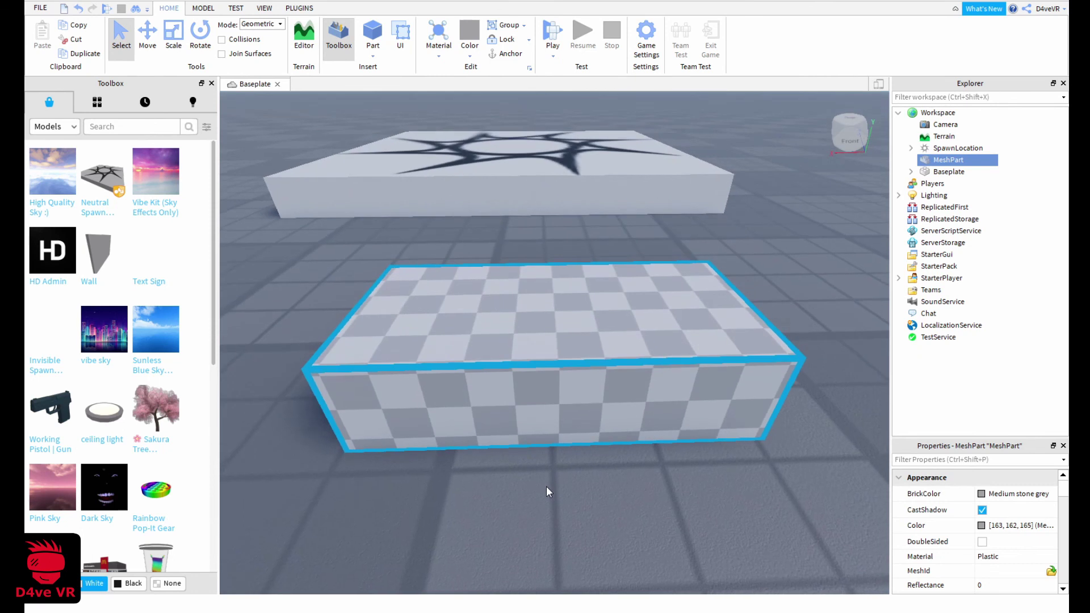
{"action": "left_click", "coordinate": [952, 433]}
{"action": "left_click", "coordinate": [640, 389]}
Load dark repulser texturing 1.fbx as the MeshPart's mesh and lift the sword upright
{"action": "left_click", "coordinate": [1050, 571]}
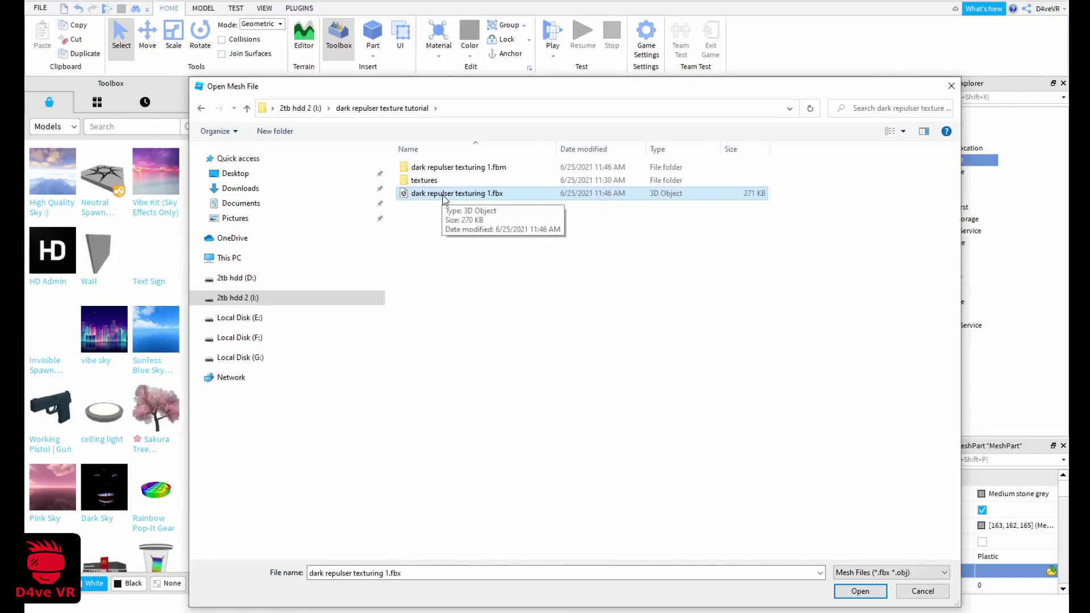
{"action": "double_click", "coordinate": [445, 194]}
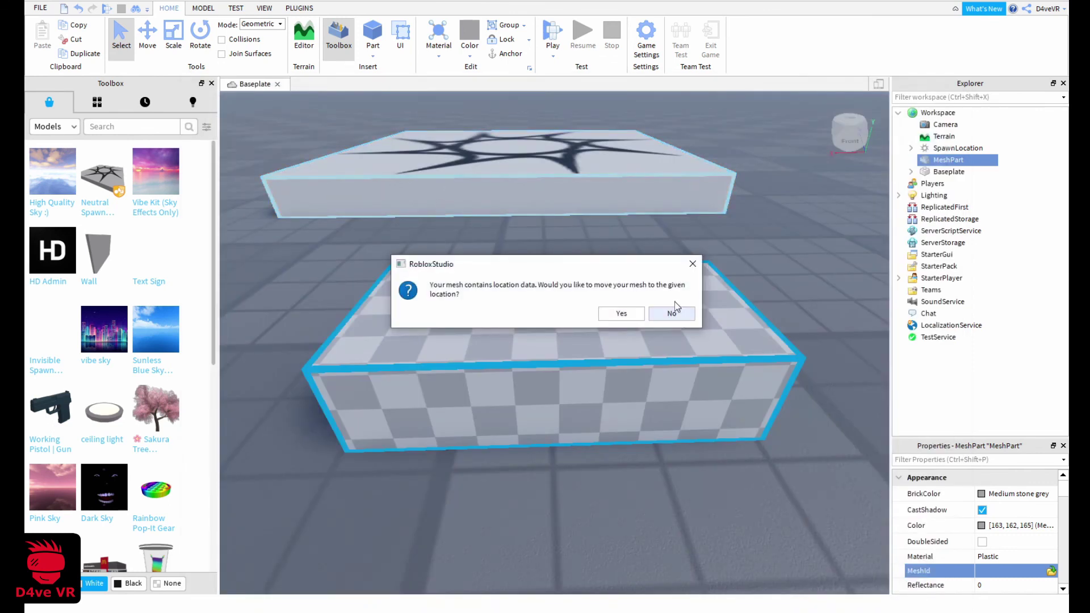
{"action": "left_click", "coordinate": [666, 316]}
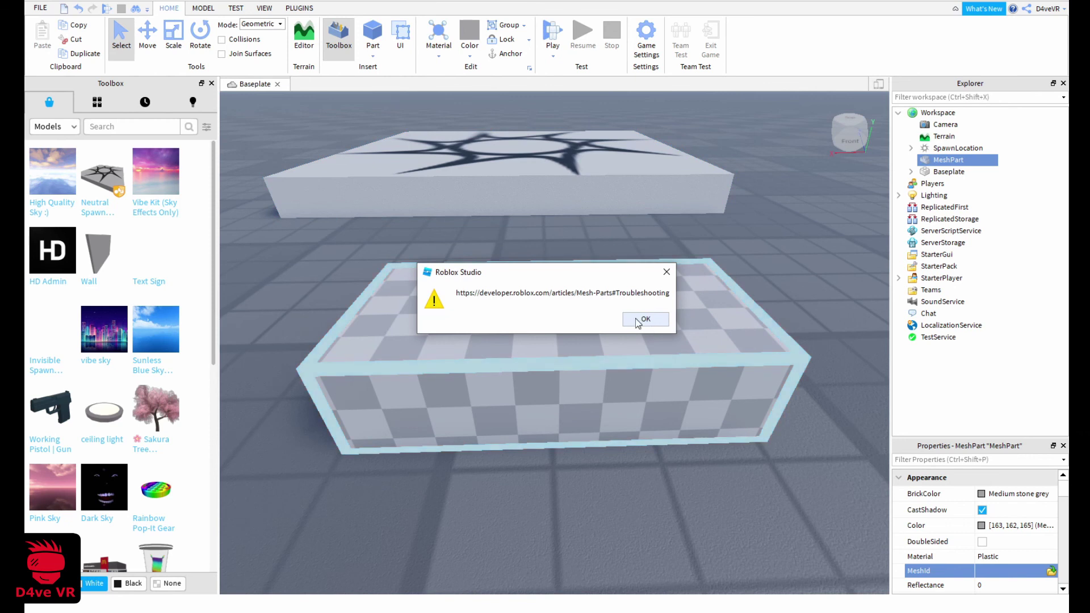
{"action": "left_click", "coordinate": [640, 321]}
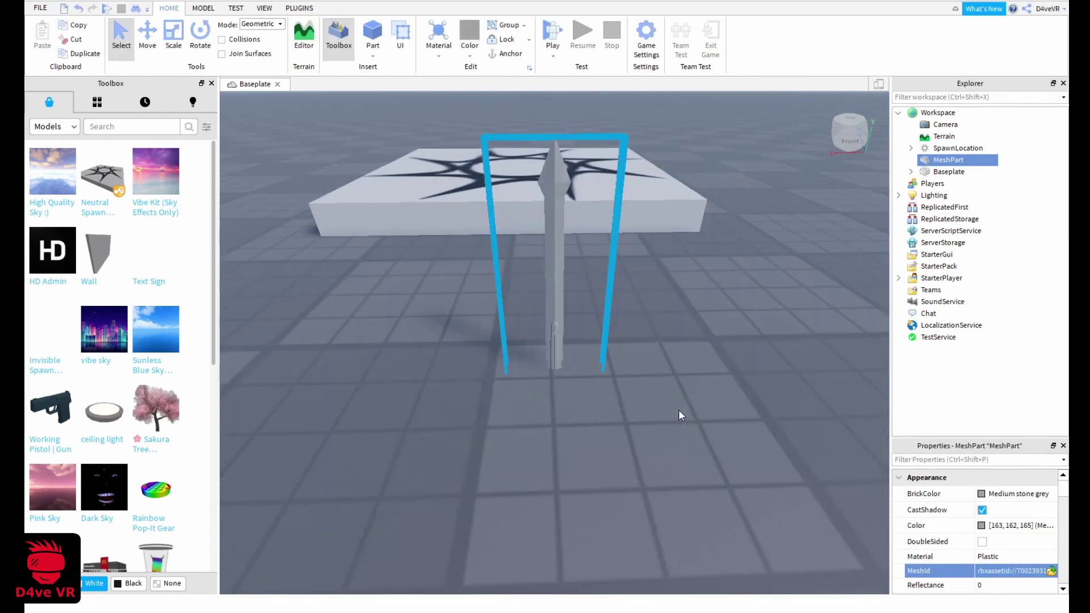
{"action": "mouse_move", "coordinate": [566, 353]}
{"action": "left_mouse_down"}
{"action": "mouse_move", "coordinate": [560, 335]}
{"action": "mouse_move", "coordinate": [571, 334]}
{"action": "mouse_move", "coordinate": [561, 342]}
{"action": "left_mouse_up"}
Deselect the sword and circle the camera to its back, closing in to show the whole handle
{"action": "left_click", "coordinate": [690, 400]}
{"action": "right_click_drag", "start_coordinate": [690, 400], "coordinate": [690, 398]}
{"action": "key", "text": "d"}
{"action": "key", "text": "w"}
{"action": "key", "text": "d"}
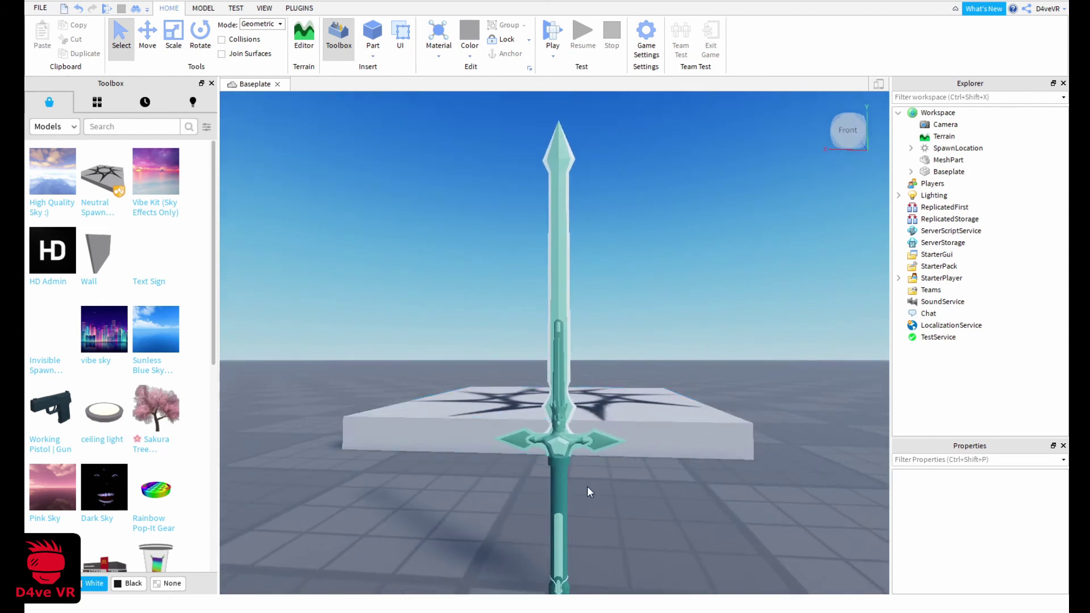
{"action": "right_click_drag", "start_coordinate": [587, 499], "coordinate": [587, 498]}
{"action": "key", "text": "d"}
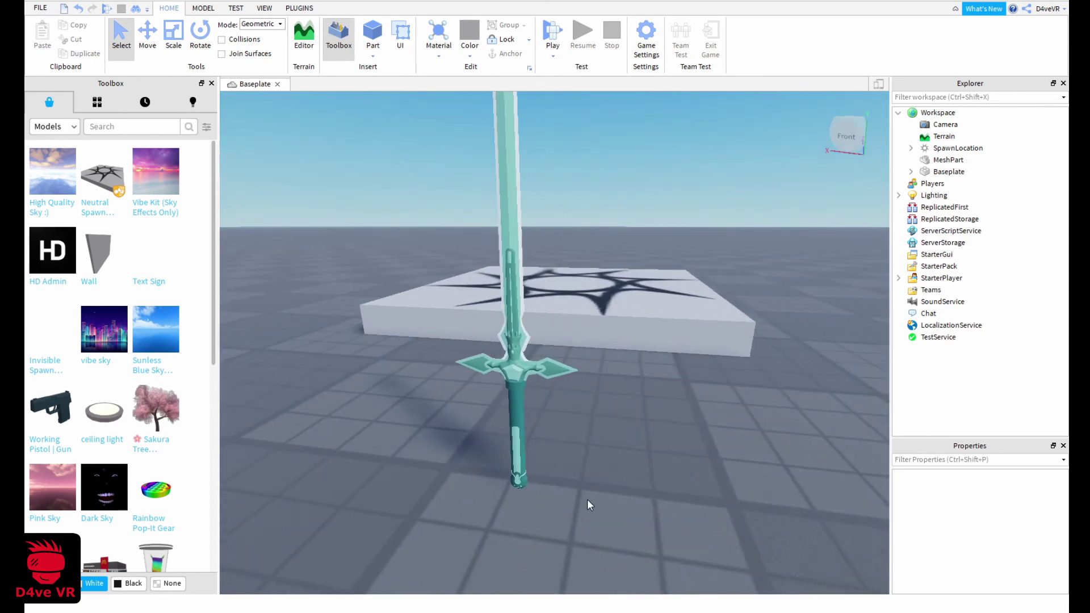
Raise and pitch the camera to inspect the pale-edged teal blade up to its tip
{"action": "key", "text": "a"}
{"action": "right_click_drag", "start_coordinate": [708, 522], "coordinate": [710, 510]}
{"action": "key", "text": "q"}
{"action": "key", "text": "e"}
{"action": "scroll", "coordinate": [710, 512], "scroll_direction": "down", "scroll_amount": 6}
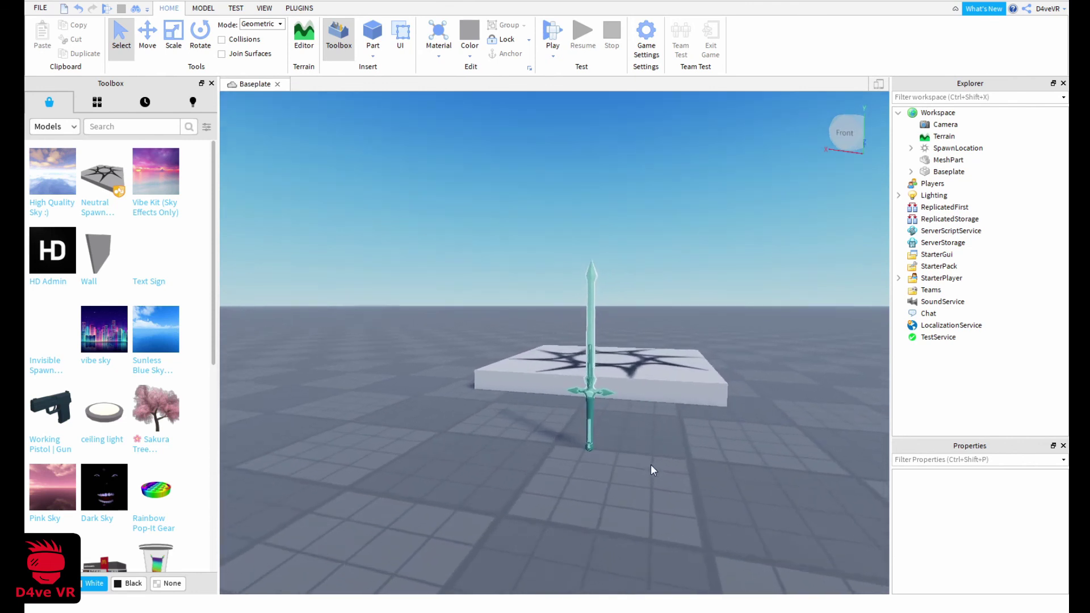
{"action": "key", "text": "w"}
{"action": "right_click_drag", "start_coordinate": [651, 464], "coordinate": [651, 465]}
Back away, zoom in and out, then orbit to view the textured sword from its side
{"action": "key", "text": "s"}
{"action": "scroll", "coordinate": [653, 489], "scroll_direction": "up", "scroll_amount": 6}
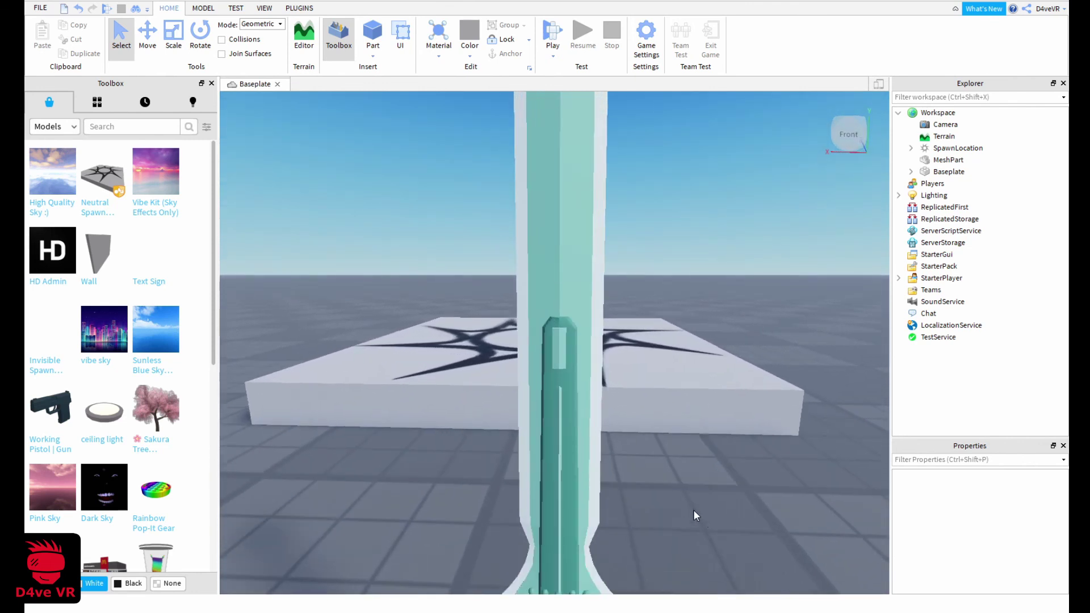
{"action": "scroll", "coordinate": [671, 385], "scroll_direction": "down", "scroll_amount": 5}
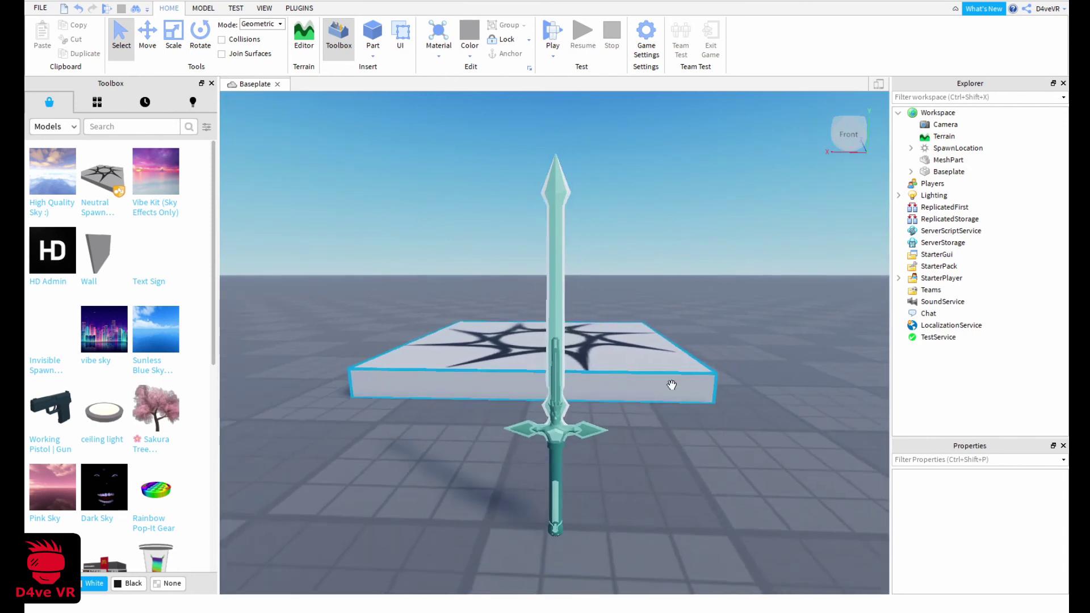
{"action": "scroll", "coordinate": [656, 469], "scroll_direction": "up", "scroll_amount": 3}
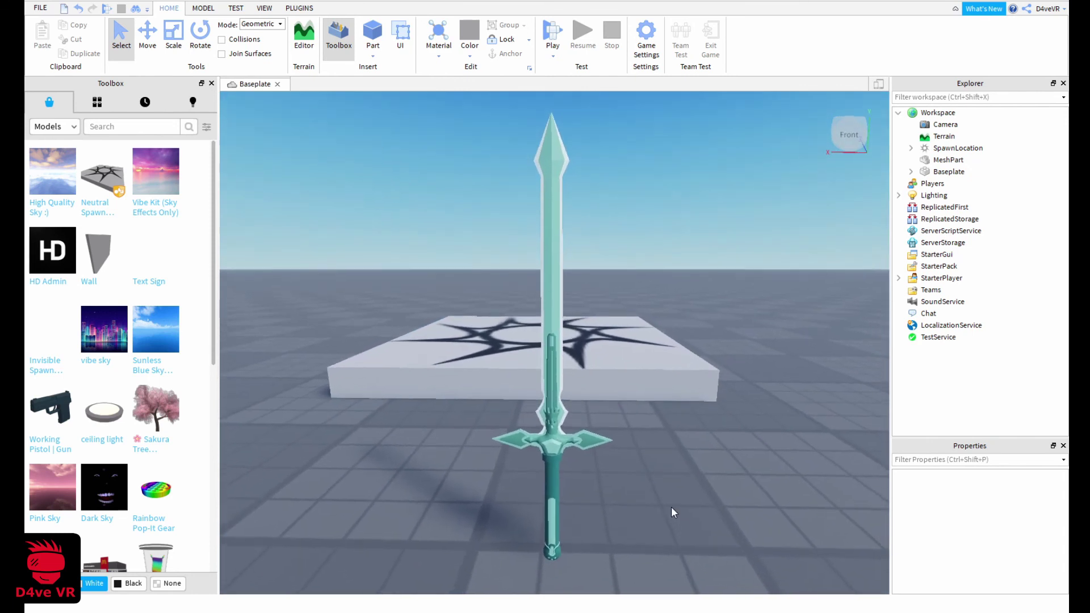
{"action": "right_click_drag", "start_coordinate": [672, 507], "coordinate": [673, 509]}
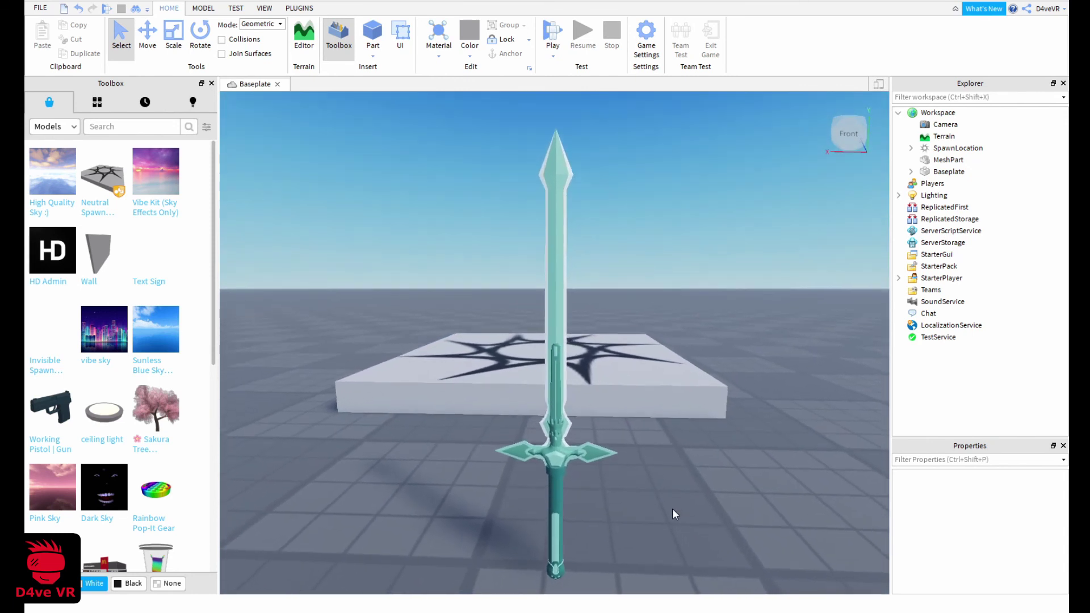
{"action": "key", "text": "q"}
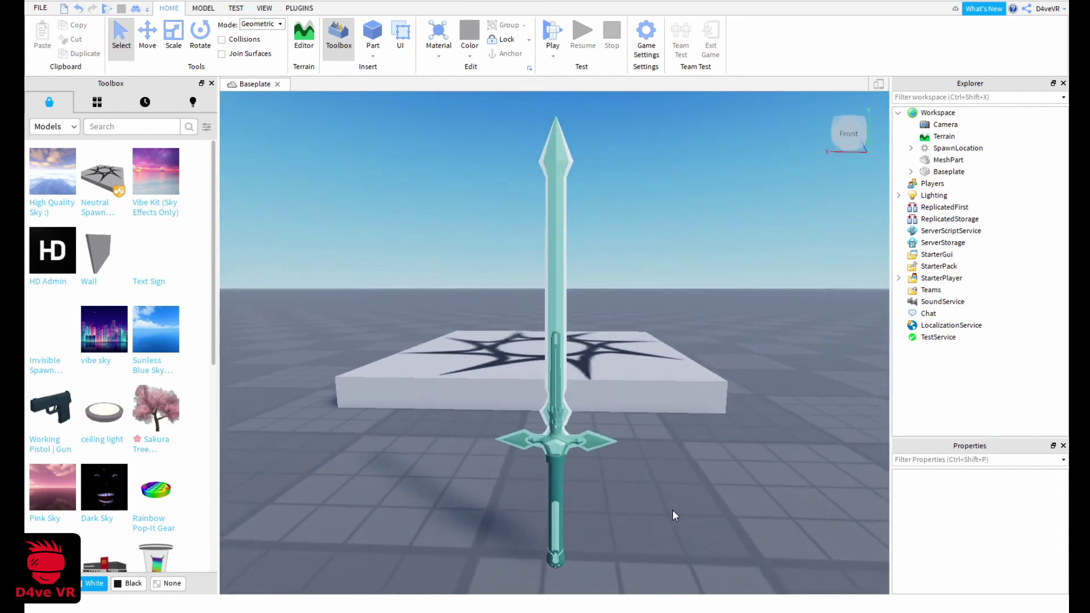
{"action": "right_click_drag", "start_coordinate": [659, 510], "coordinate": [658, 510]}
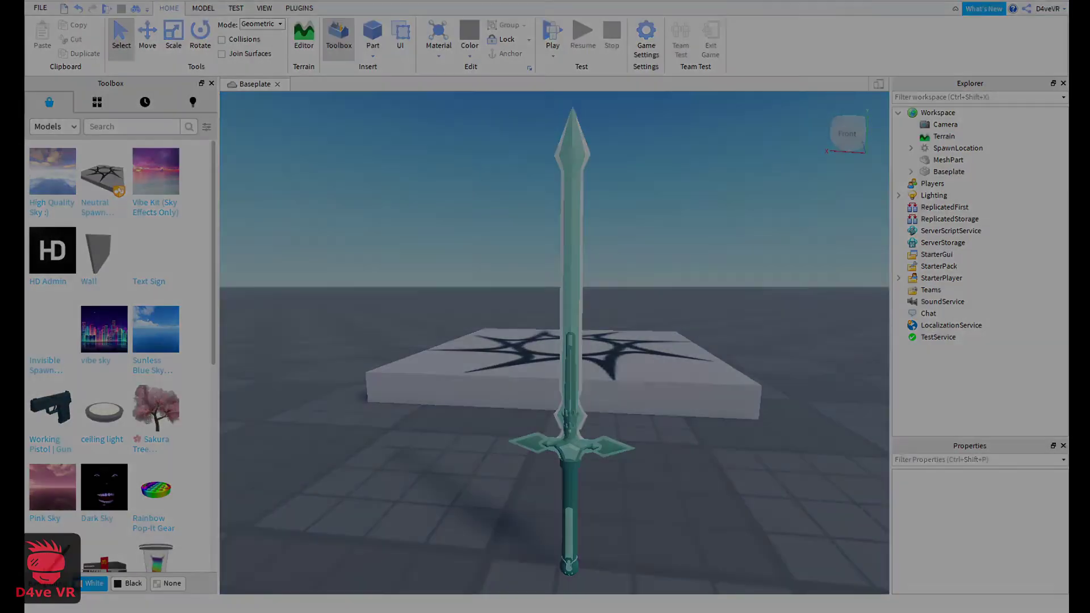